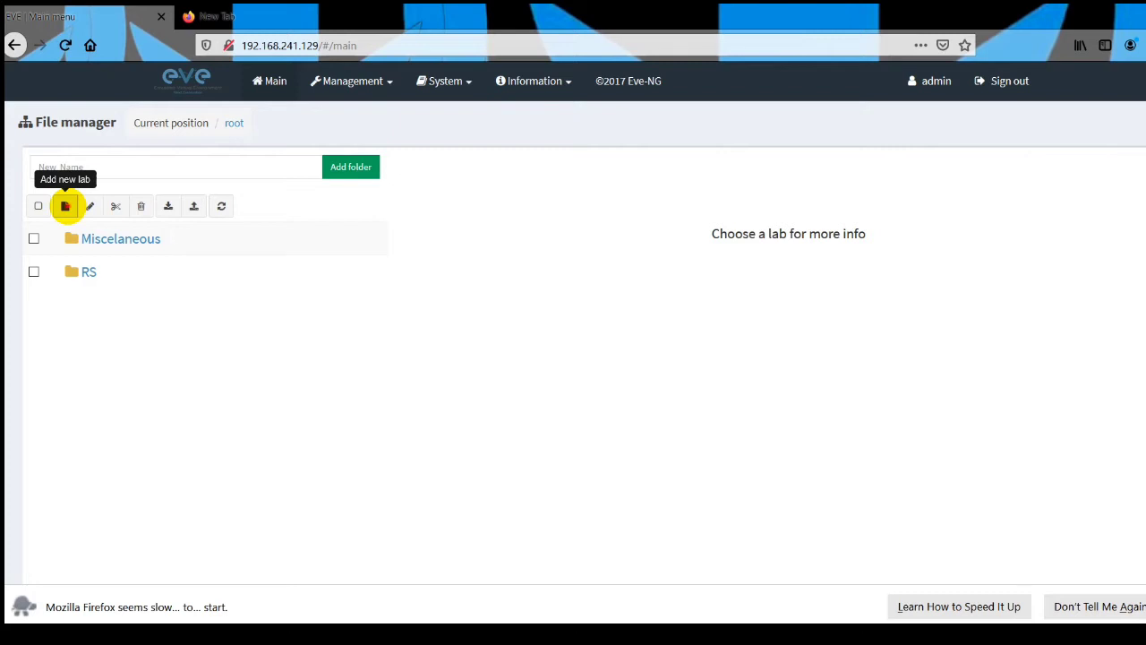
Create and save a new lab named "asa test lab".
text(asa)
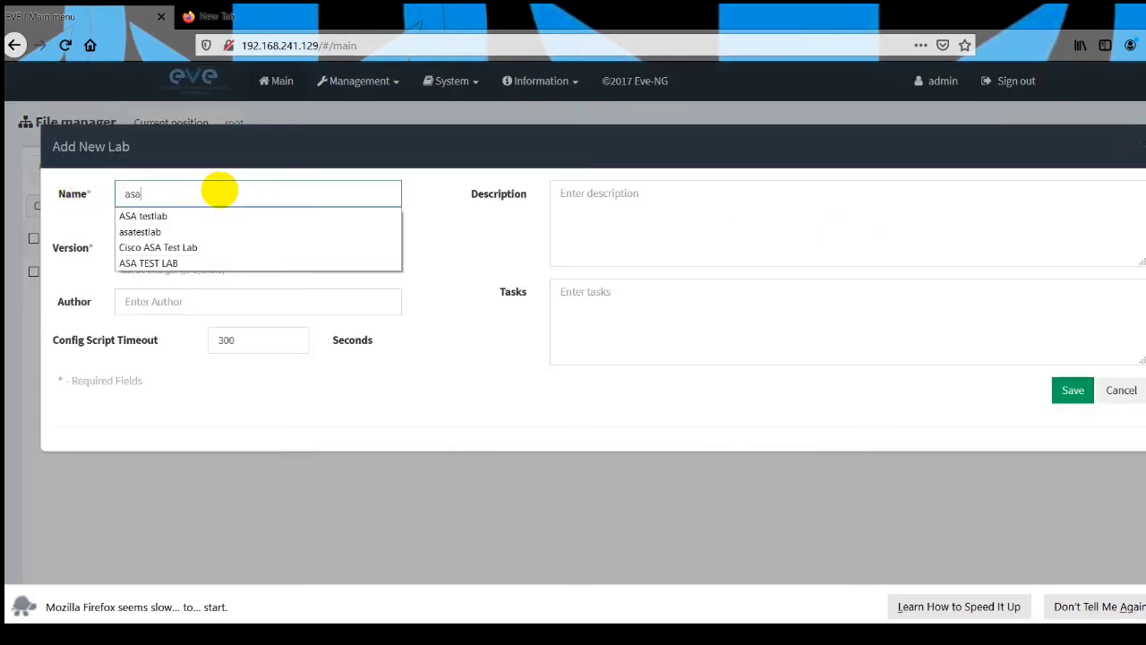
text( test lab)
key(Tab)
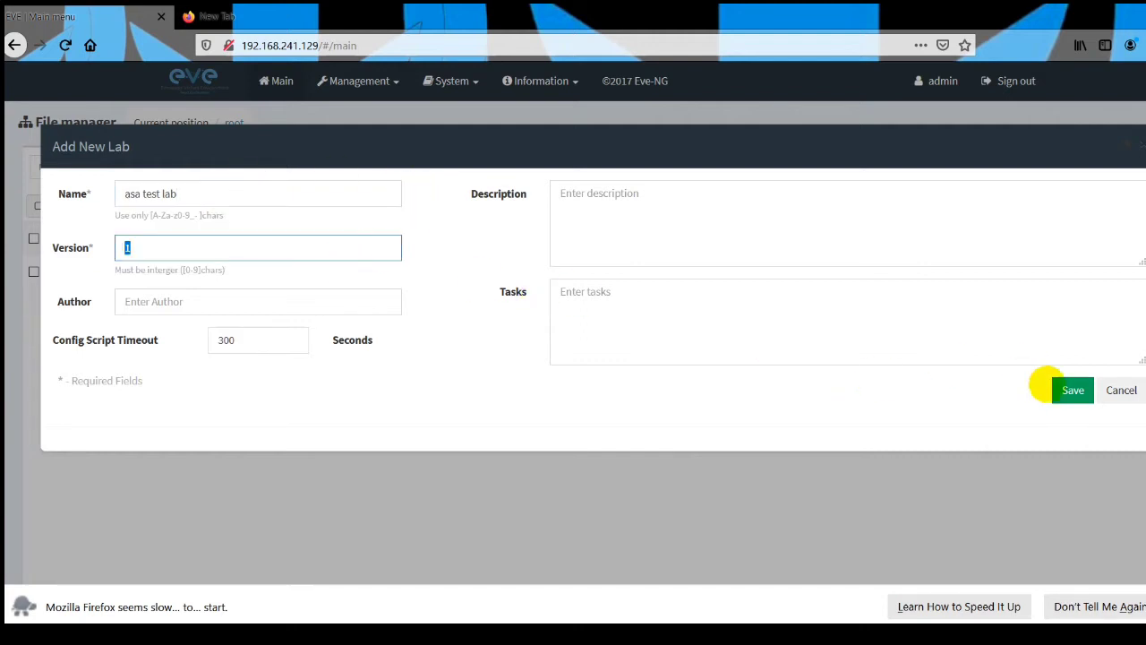
click(1069, 389)
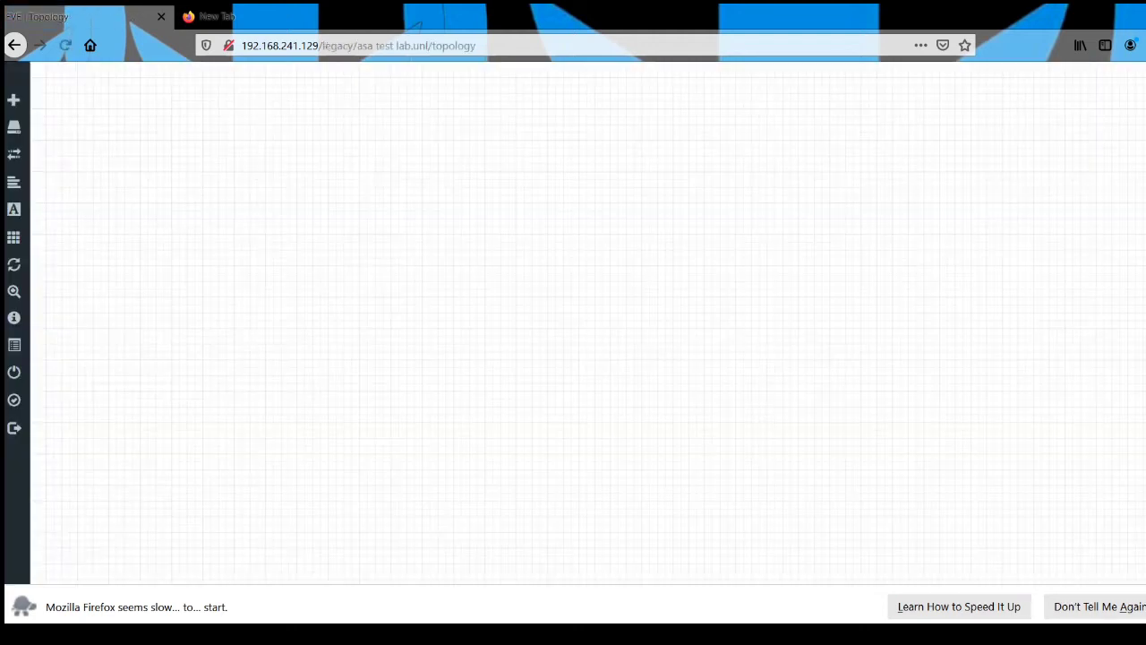
click(612, 582)
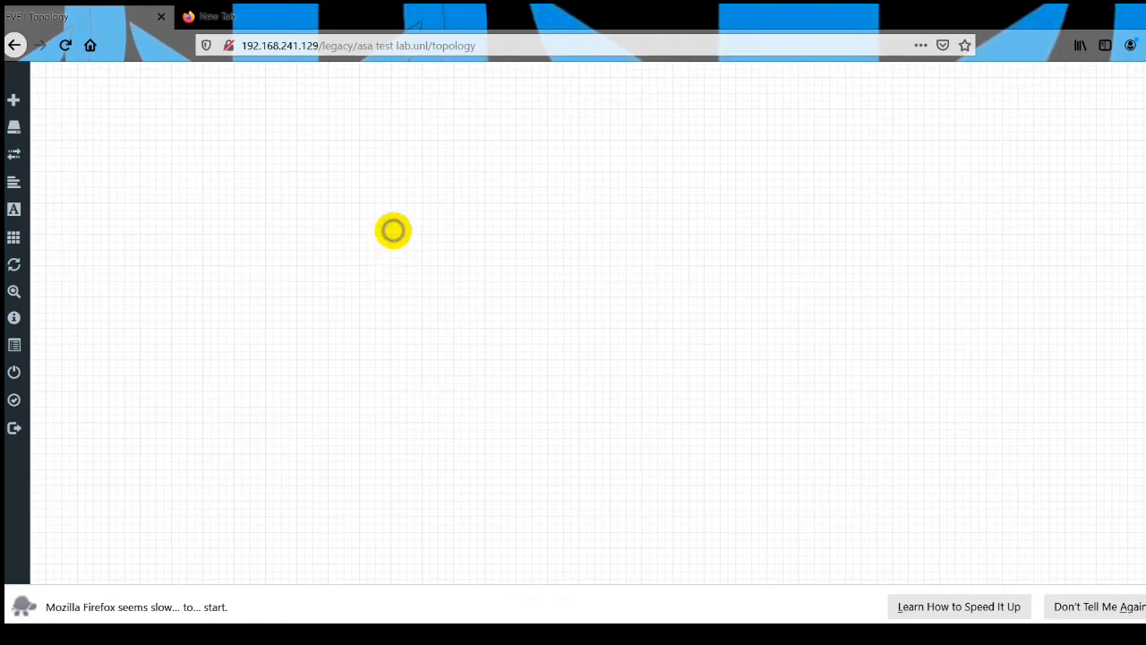
Begin adding a node to the empty topology using the Cisco ASAv template.
right_click(393, 230)
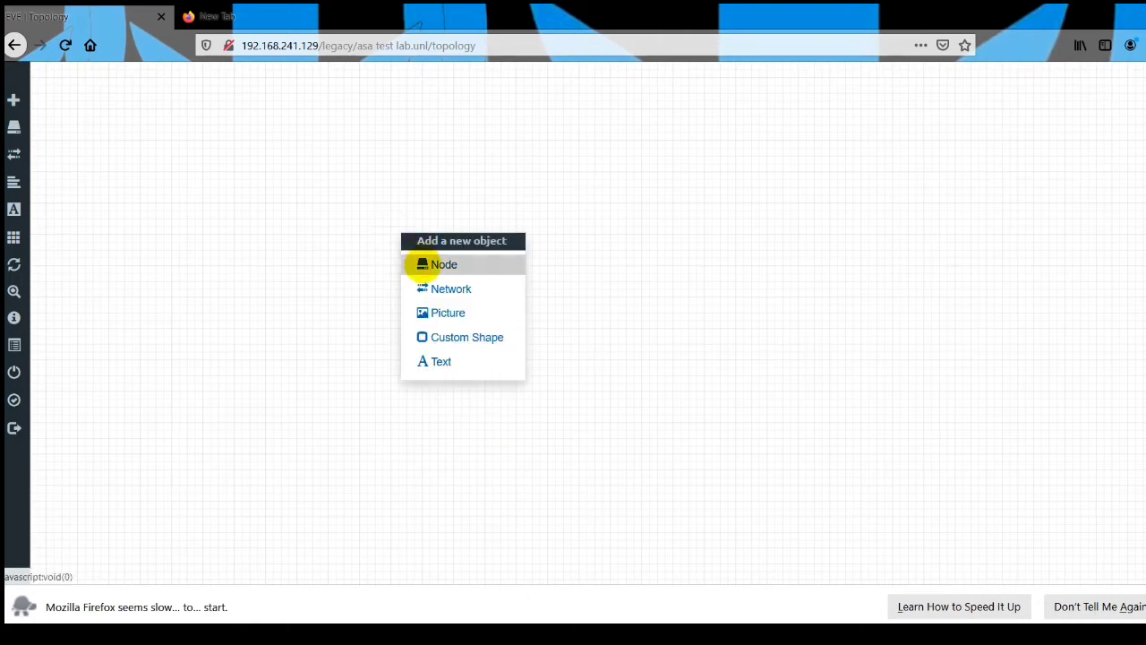
click(422, 265)
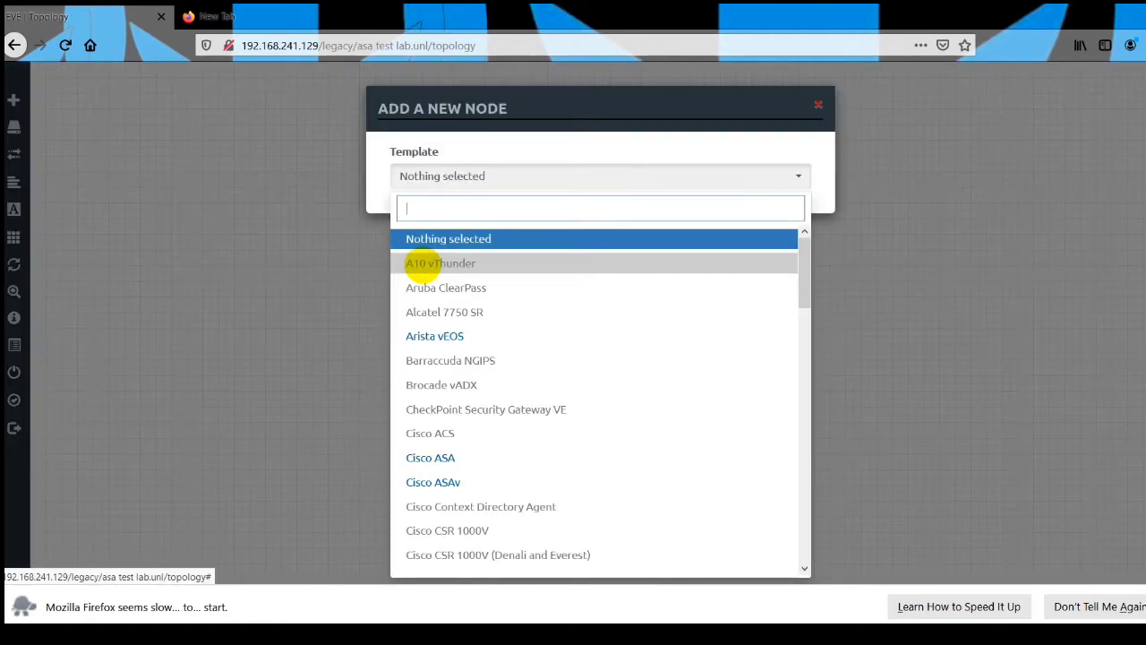
text(asa)
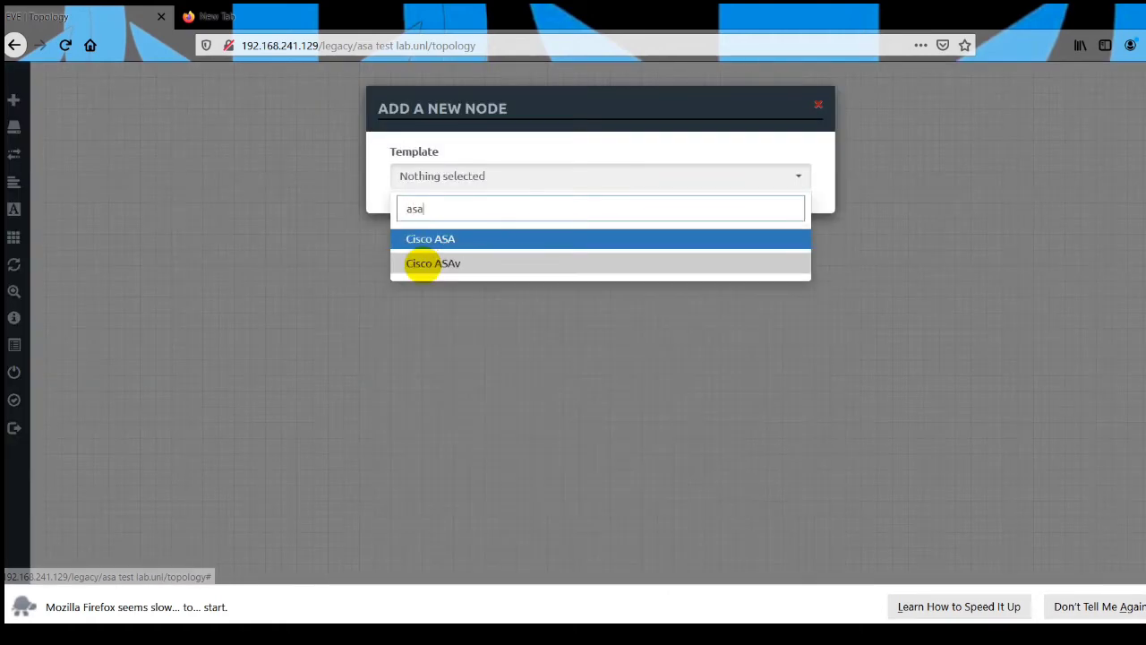
click(440, 261)
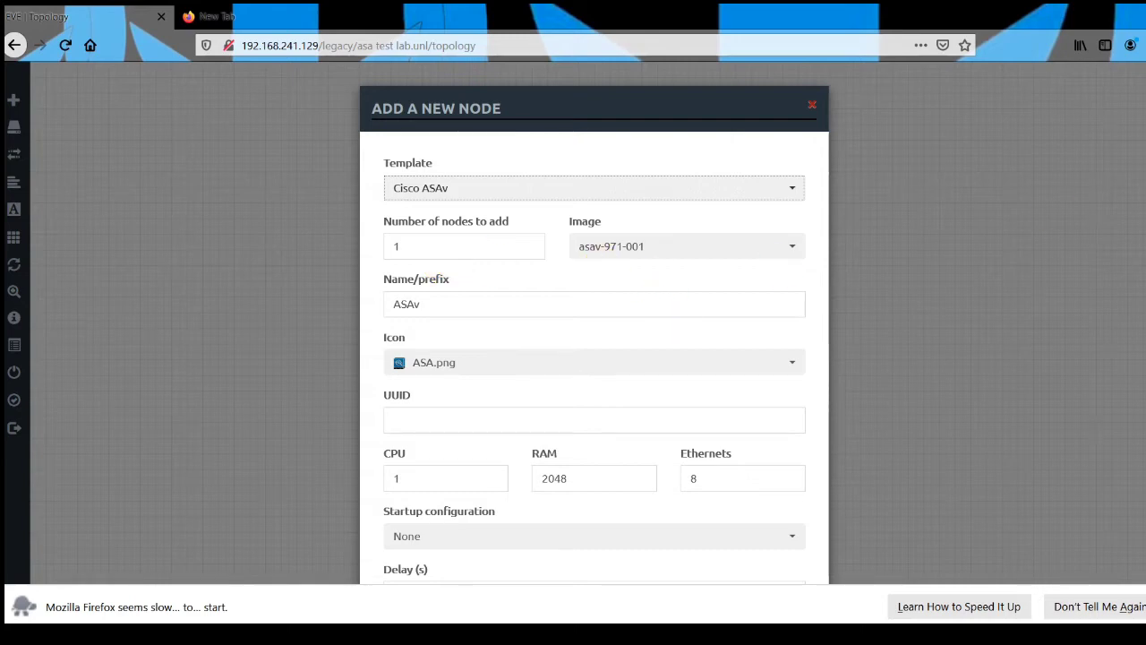
Choose the asav-961 image for the ASAv node and save it to the topology.
scroll(710, 209, down, 1)
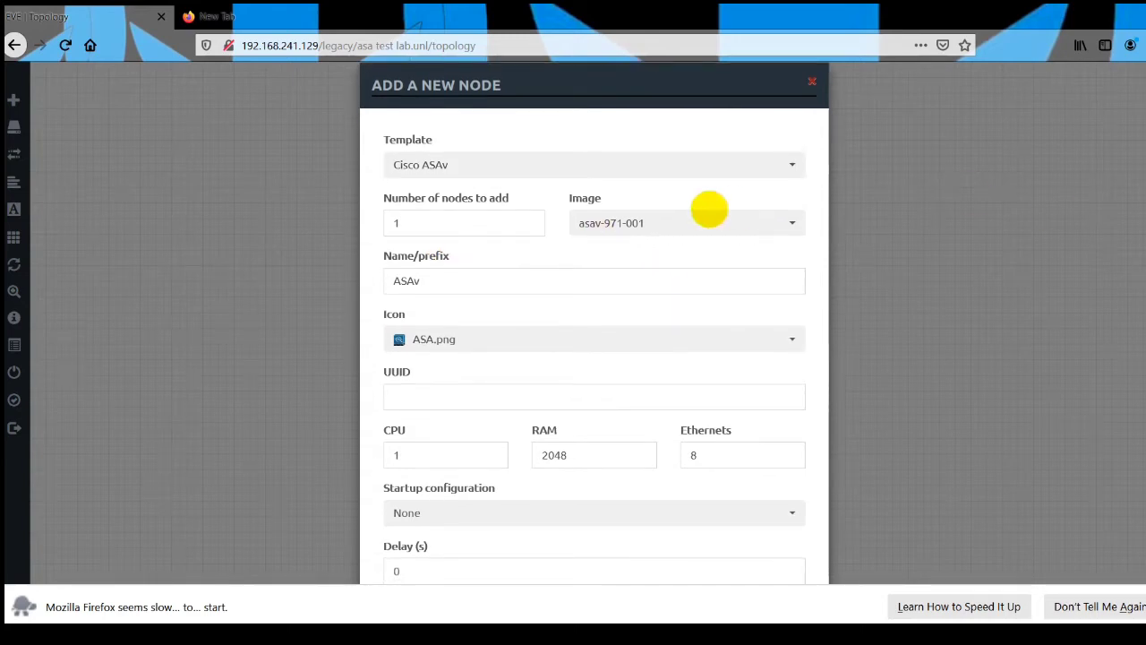
click(691, 221)
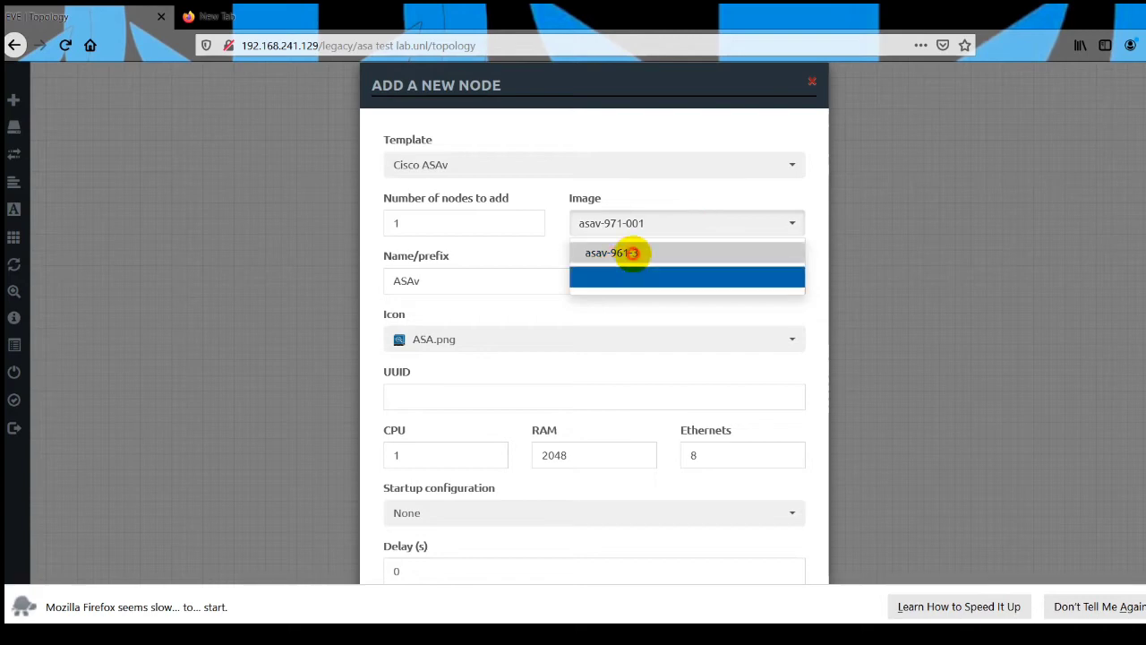
click(632, 253)
scroll(594, 322, down, 4)
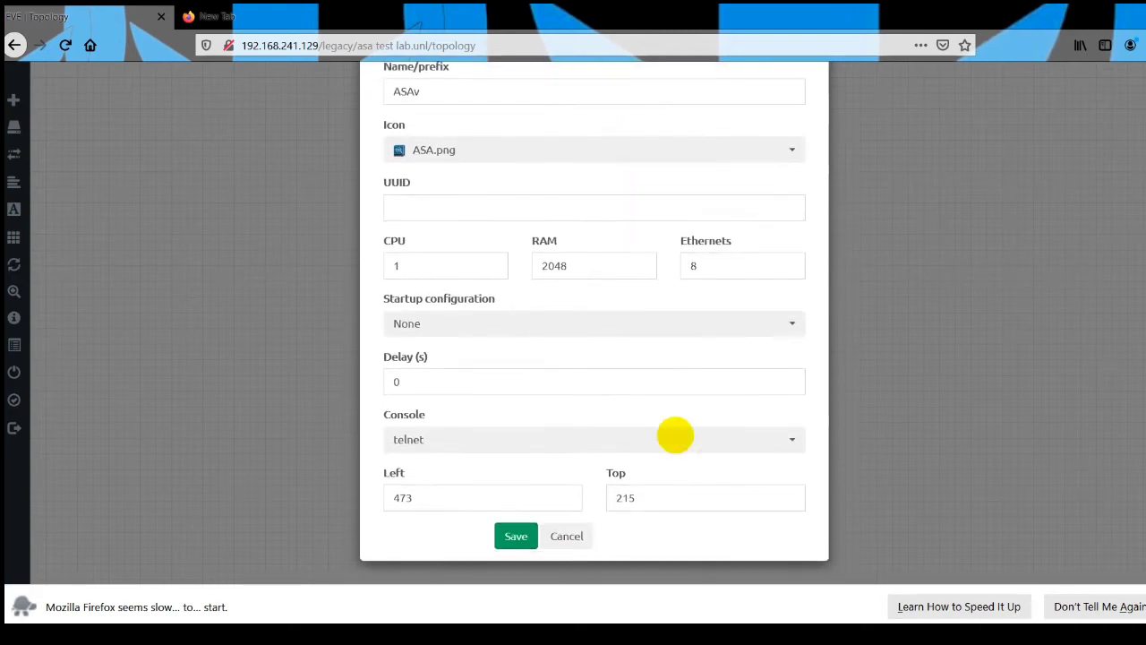
click(519, 532)
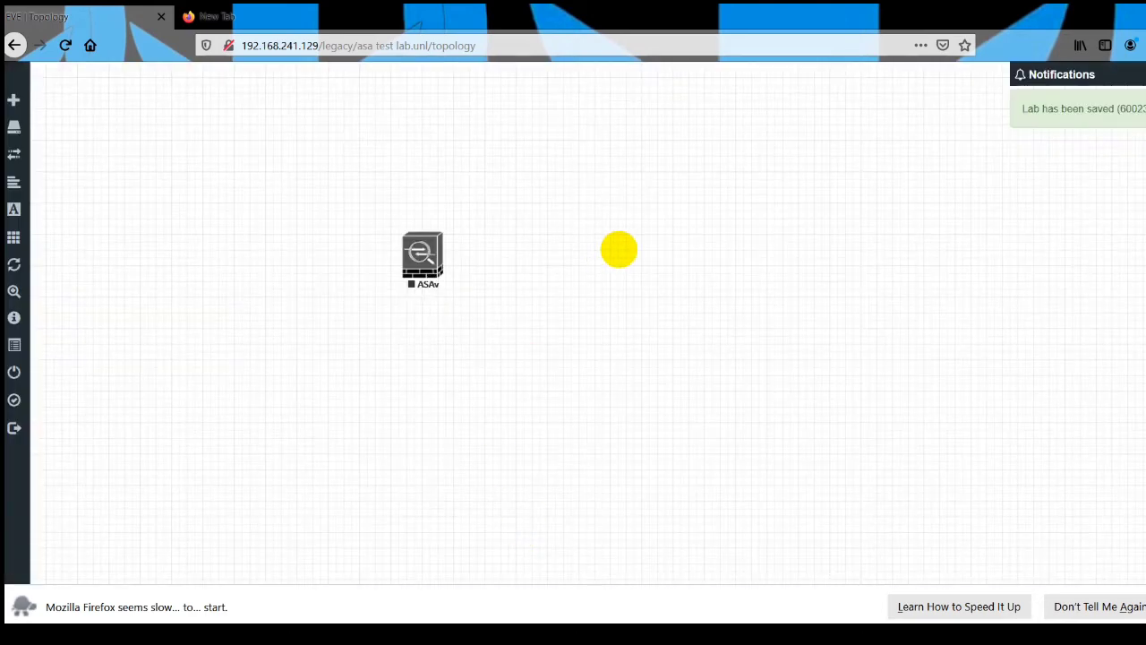
Begin adding a Cisco IOL node beside the firewall with the L2-ADVENTERPRISEK9-M-15.2-IRON image.
right_click(619, 249)
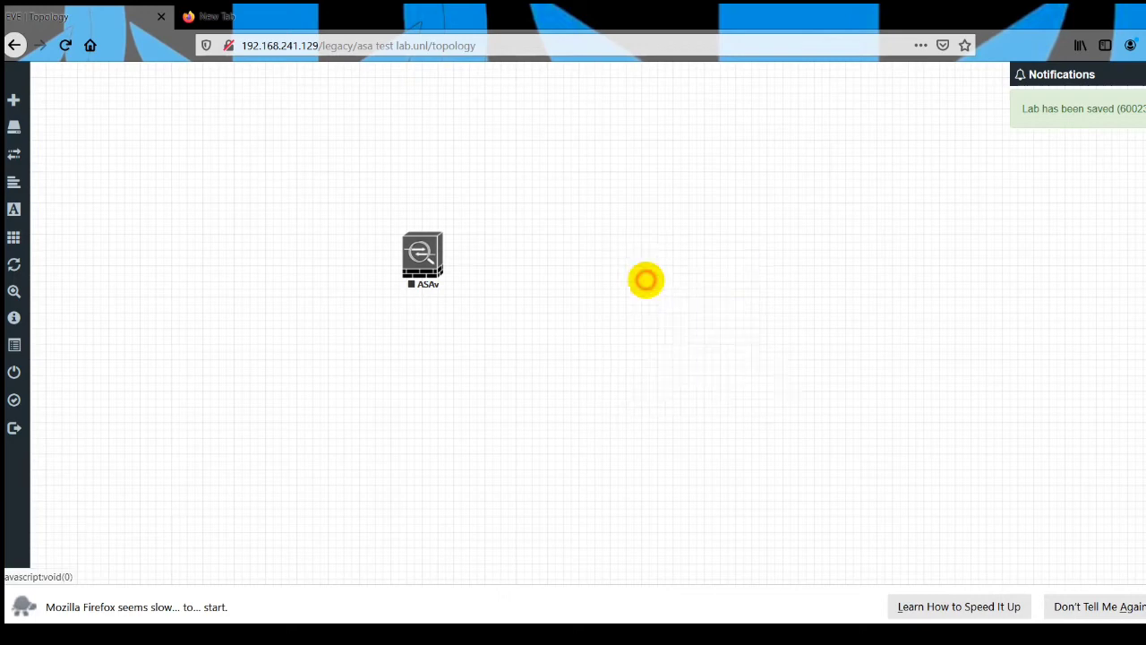
click(641, 283)
text(iol)
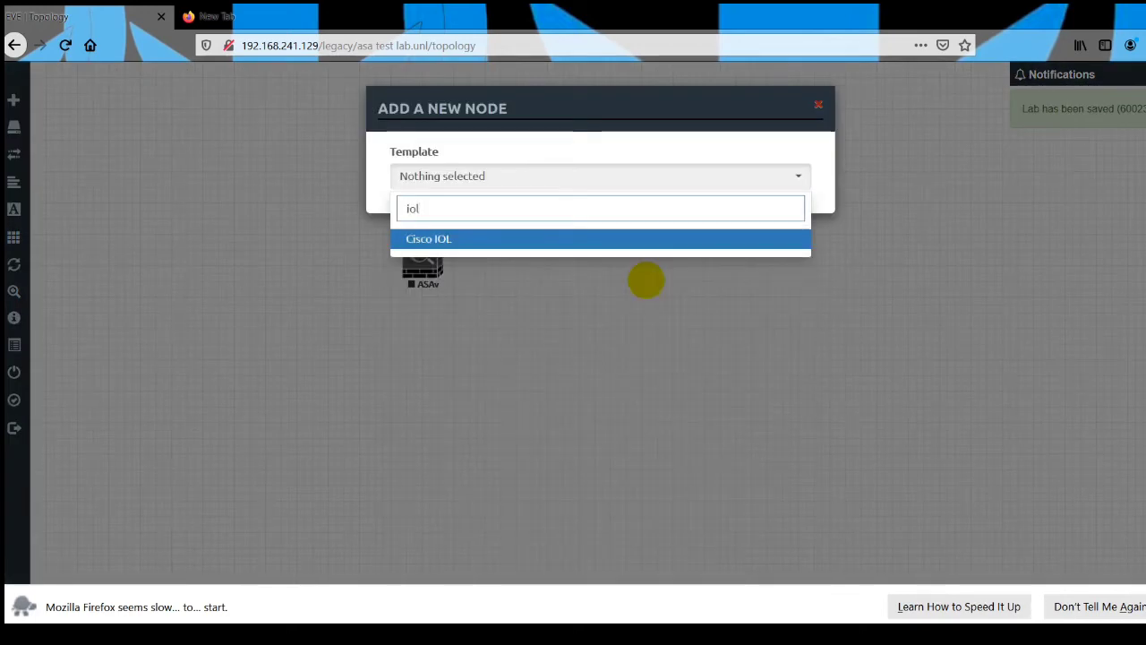
click(575, 239)
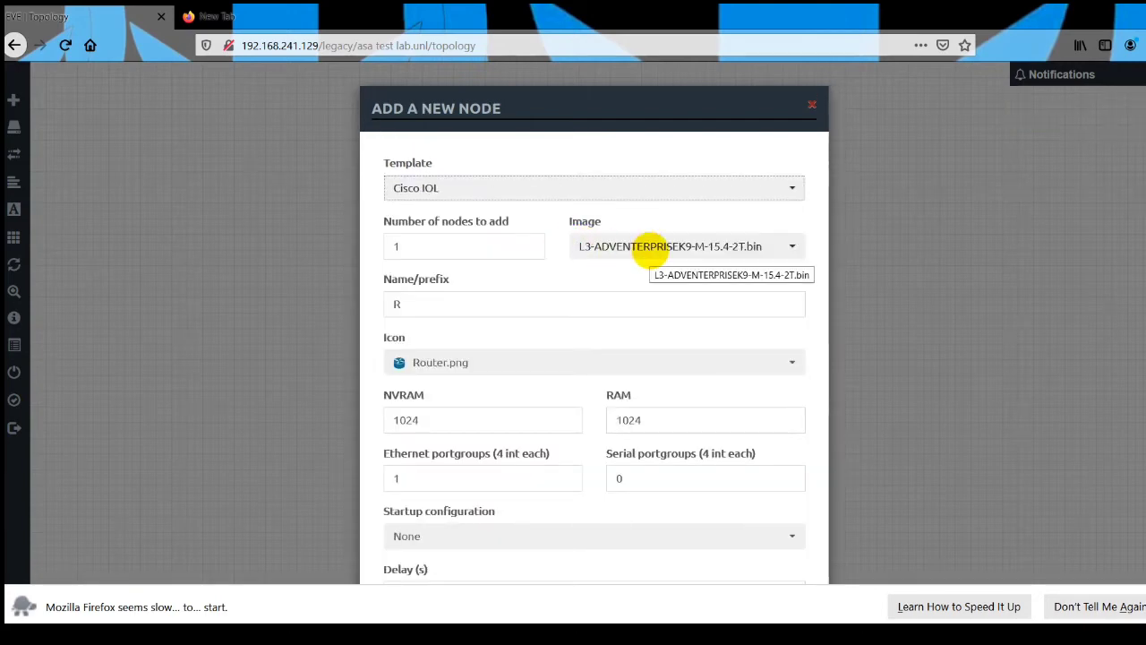
click(649, 254)
click(645, 273)
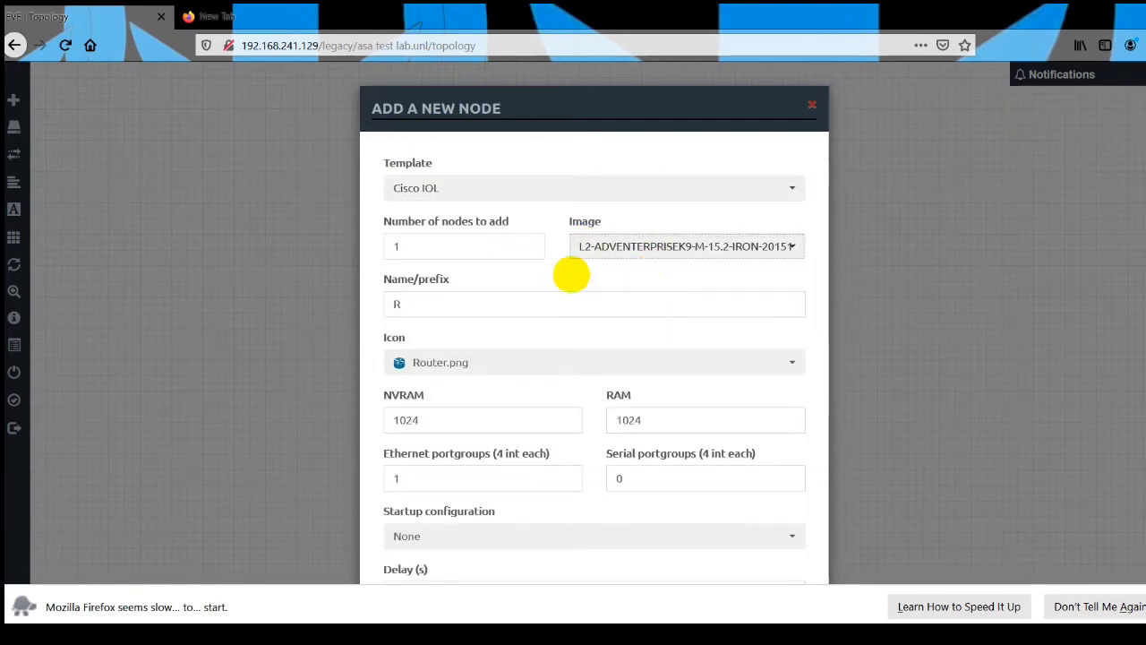
Name the new IOL node SW and assign it the Switch.png icon.
double_click(385, 309)
text(SW)
key(Escape)
key(Tab)
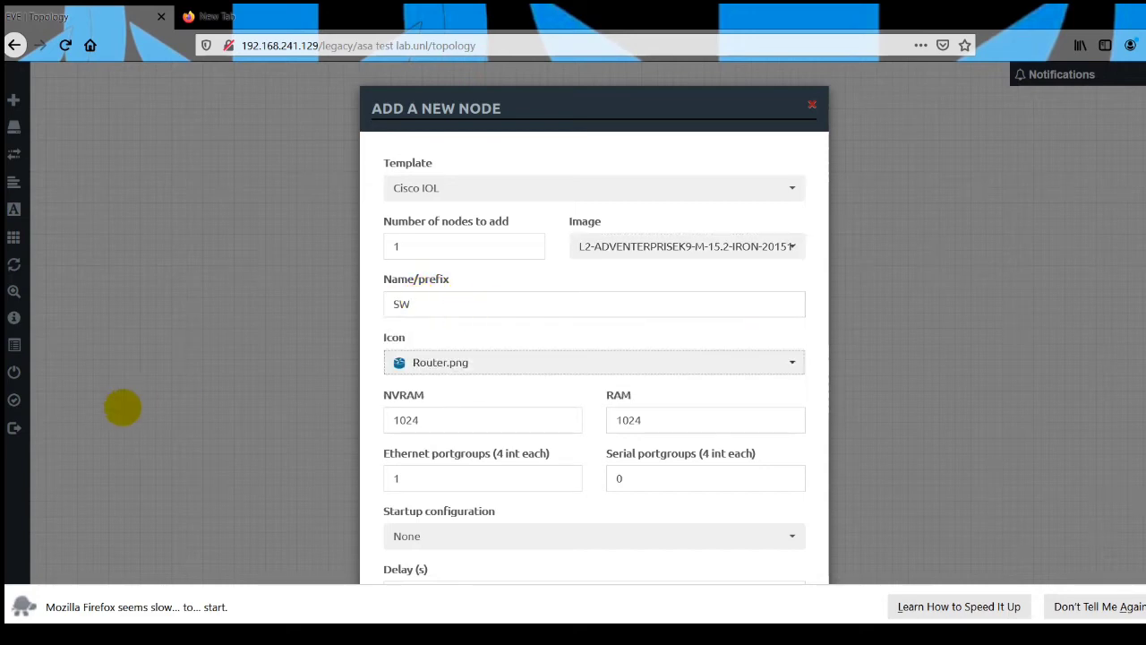
click(416, 362)
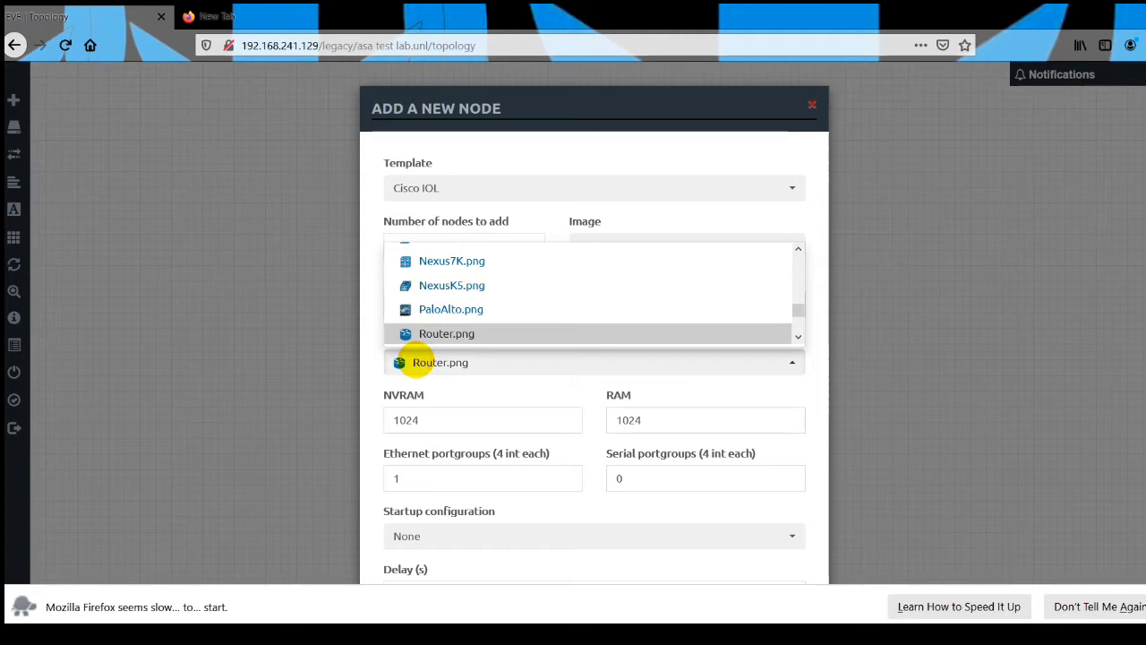
drag(797, 314, 797, 316)
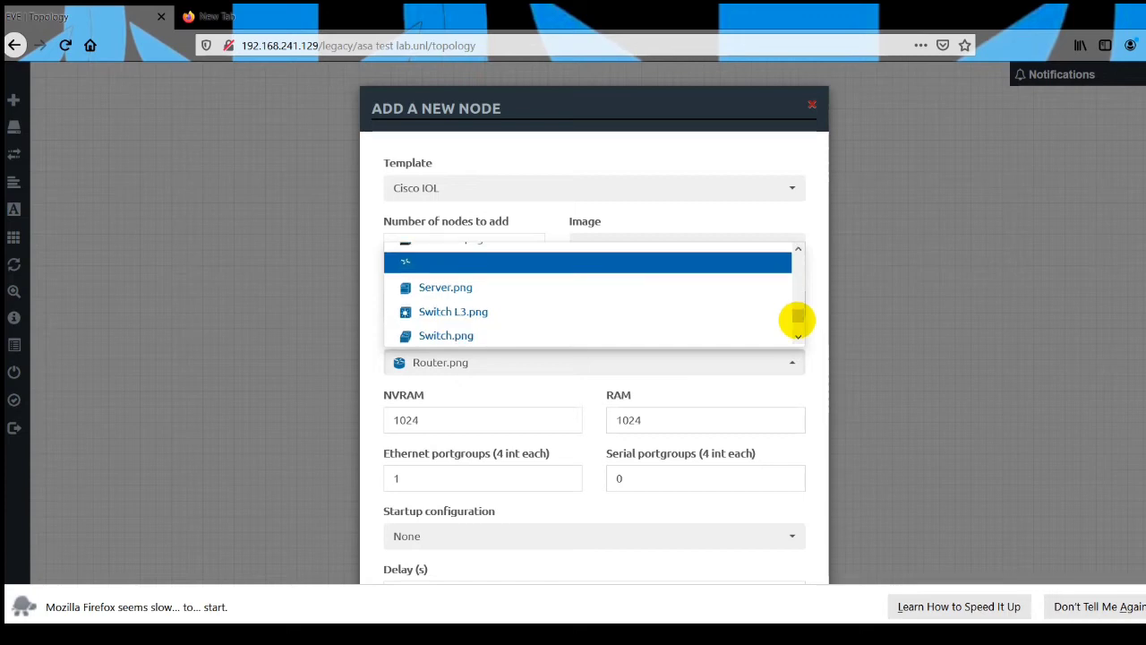
click(543, 331)
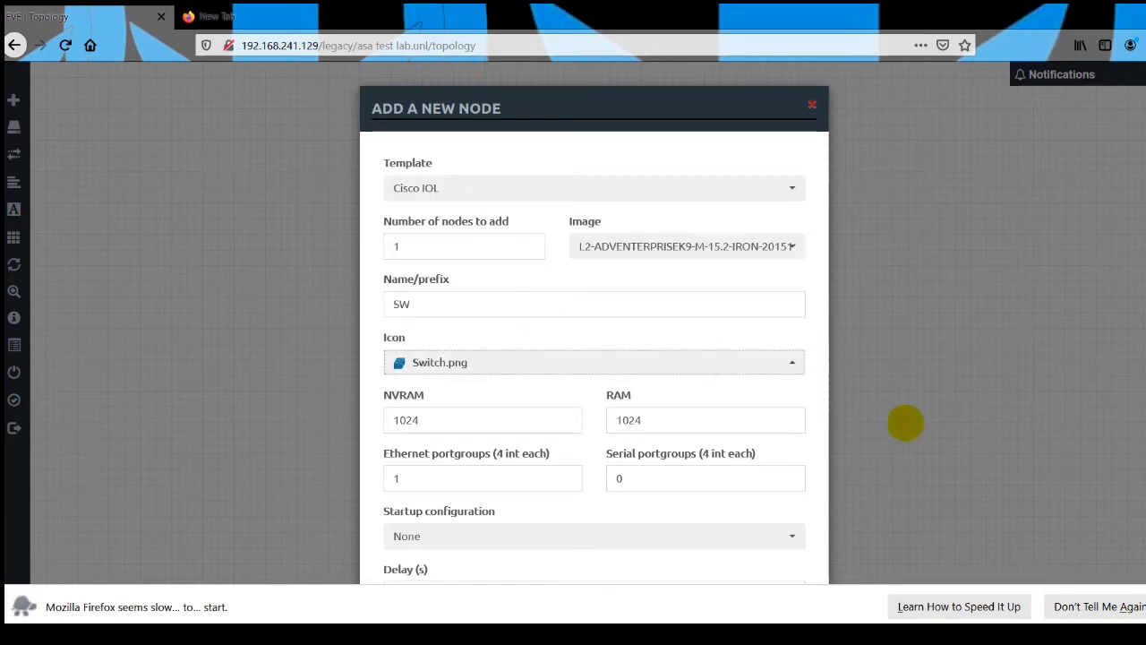
Set the switch's Ethernet and serial portgroups to 2 each and try to save the node.
scroll(678, 360, down, 2)
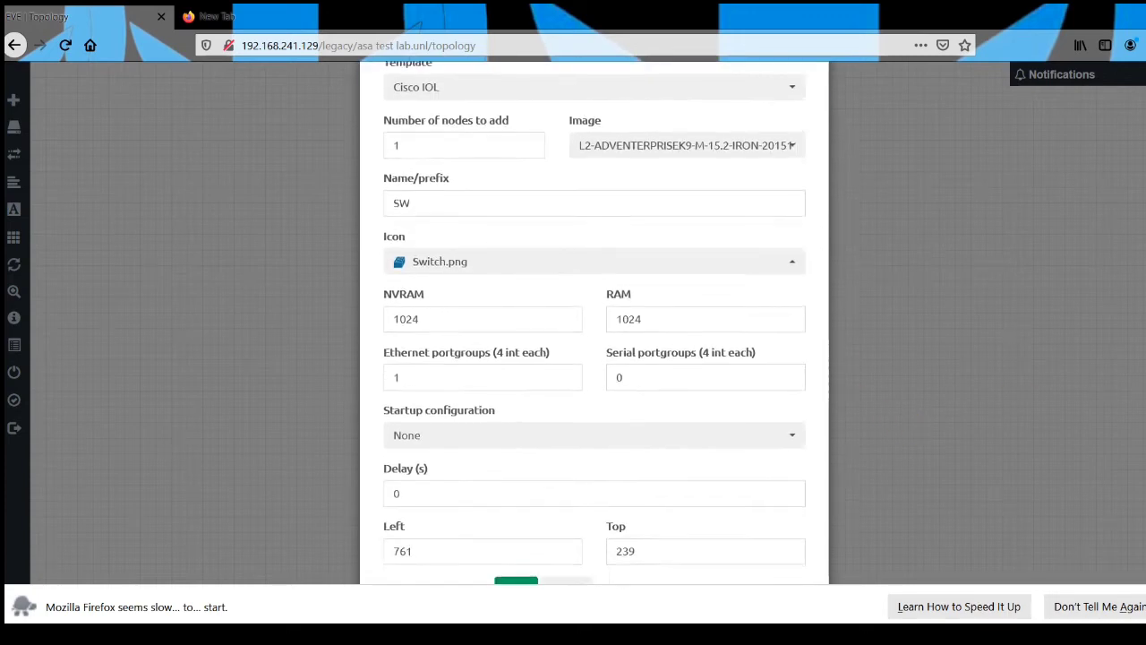
double_click(388, 376)
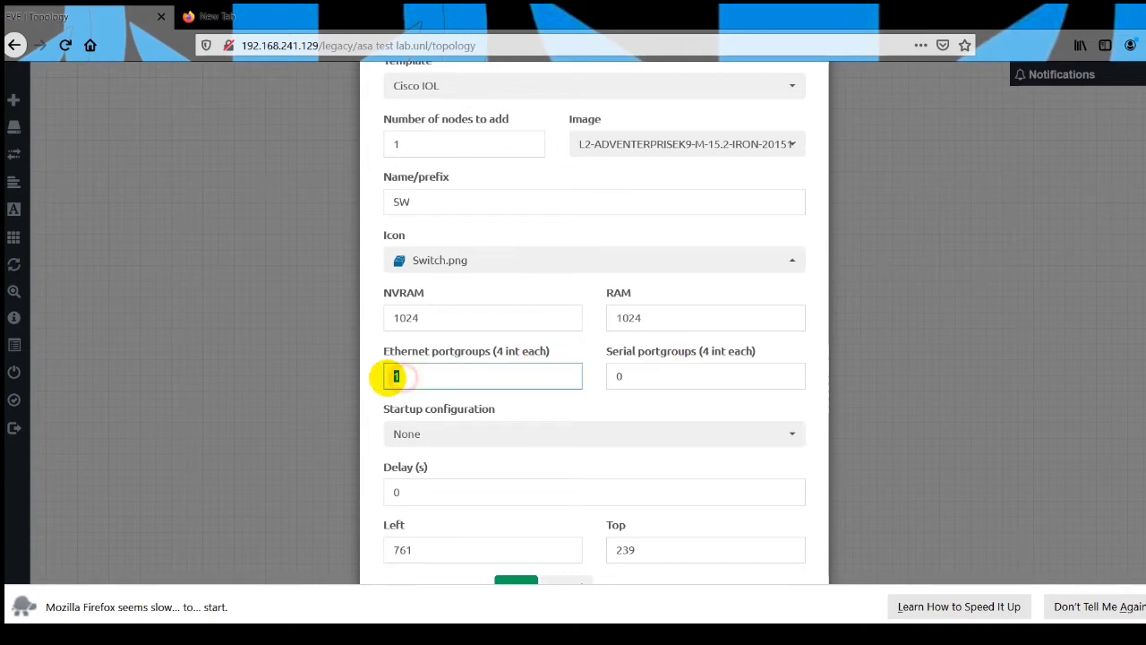
key(Tab)
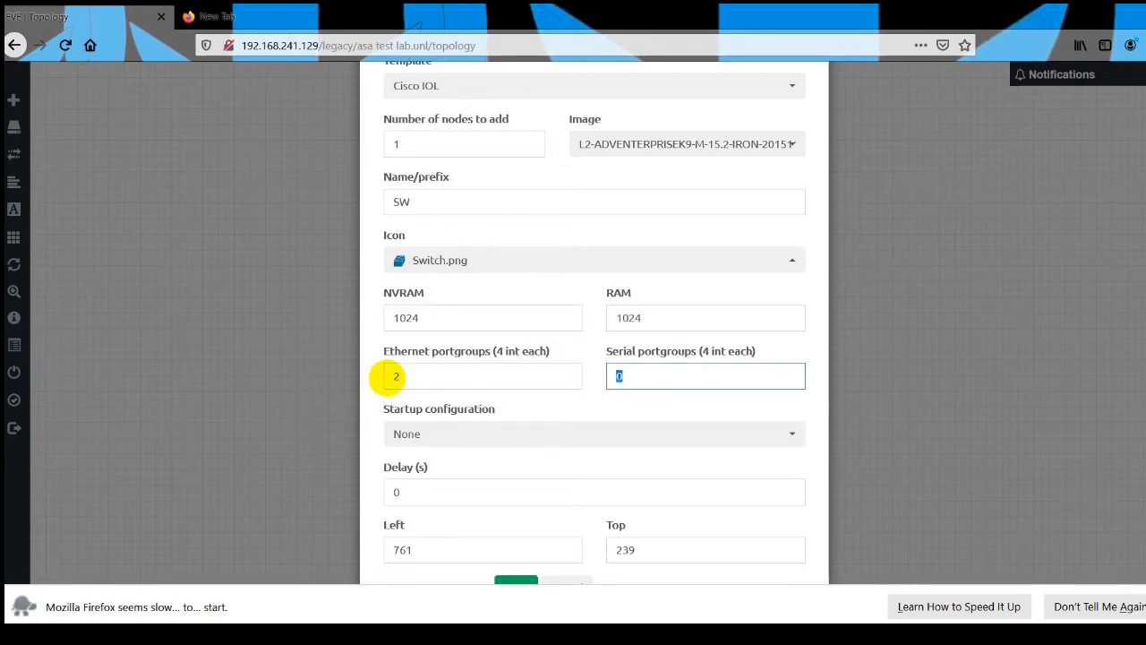
text(2)
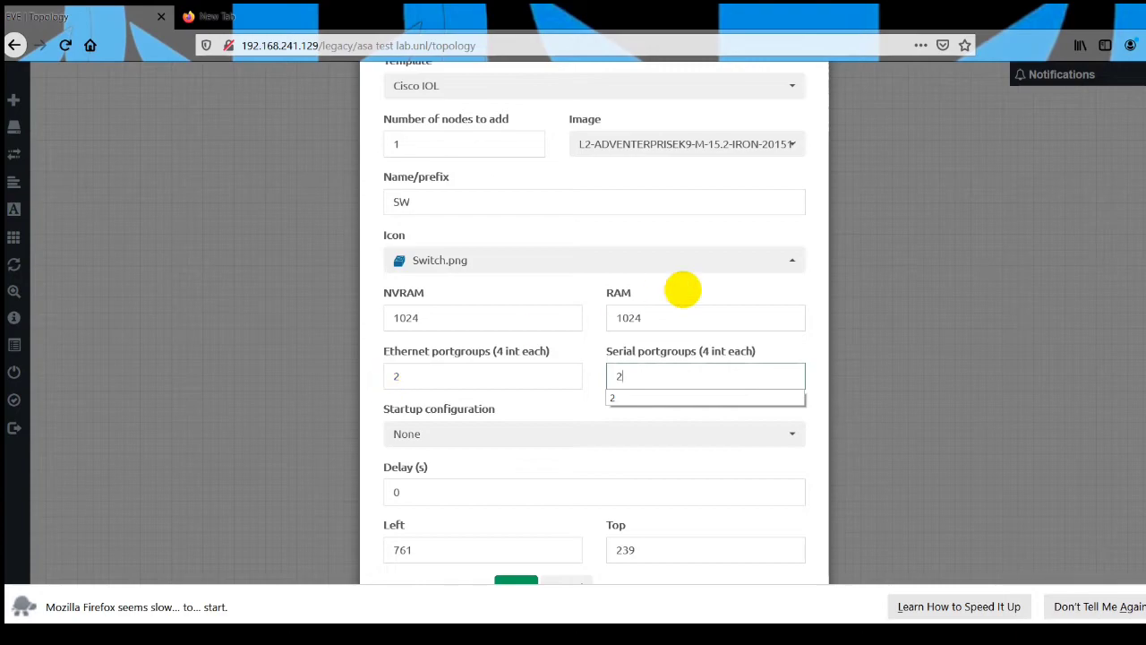
click(489, 564)
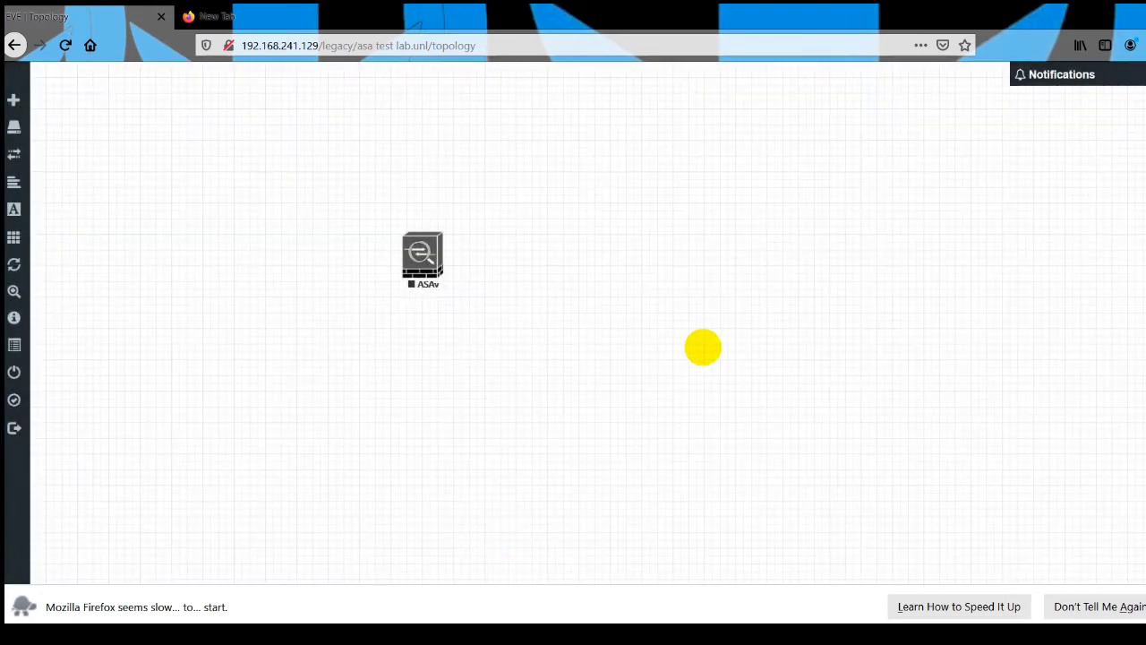
Set up a new Cisco IOL node named SW with the L2-ADVENTERPRISEK9-M-15.2-IRON-20151103.bin image.
right_click(703, 347)
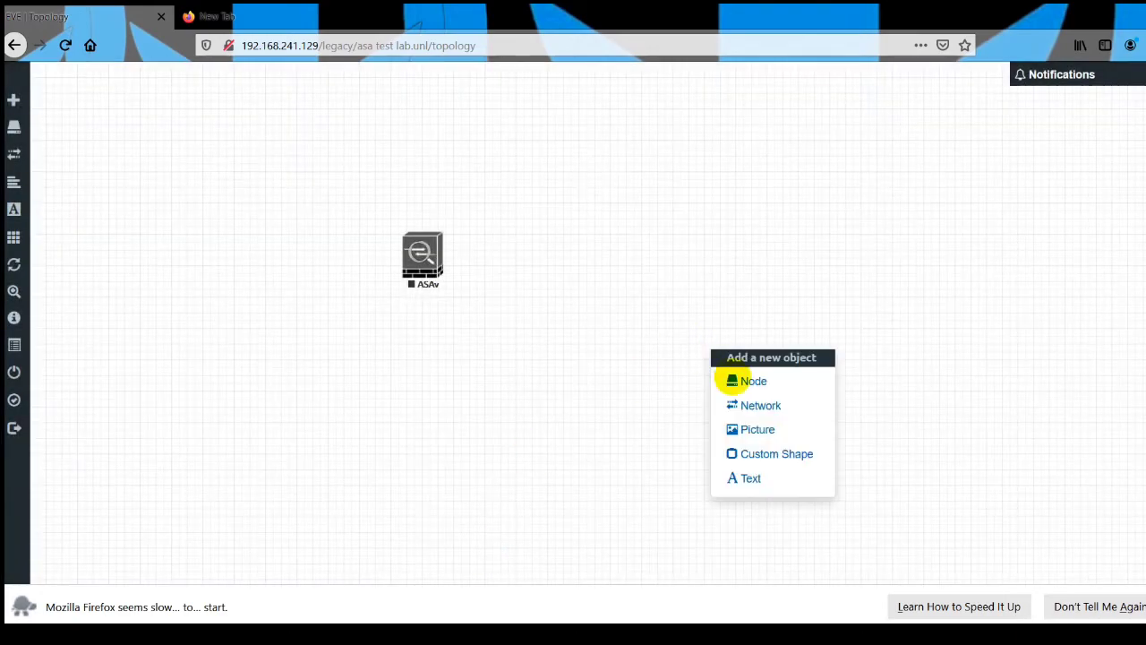
click(733, 379)
text(iol)
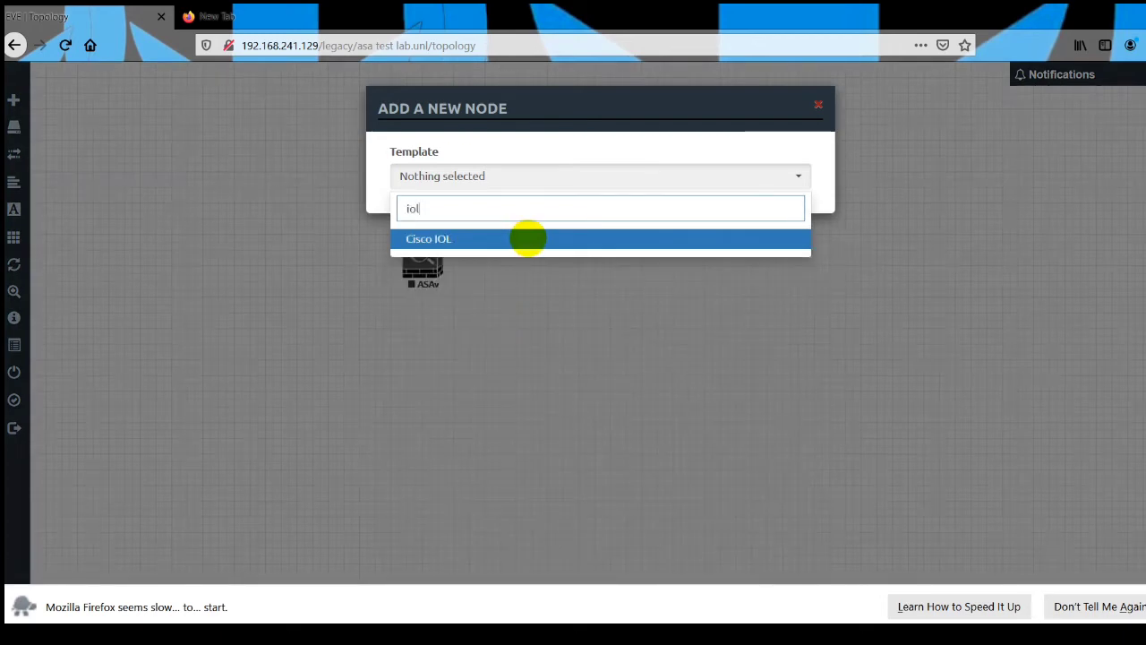
click(529, 239)
click(595, 252)
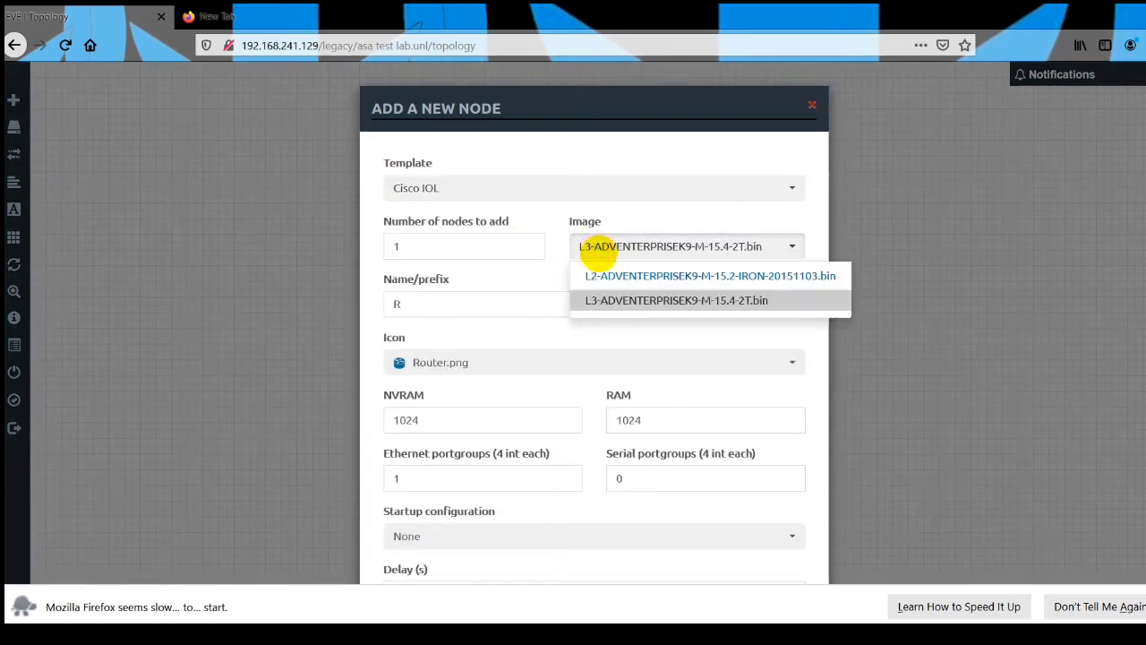
click(597, 276)
double_click(396, 304)
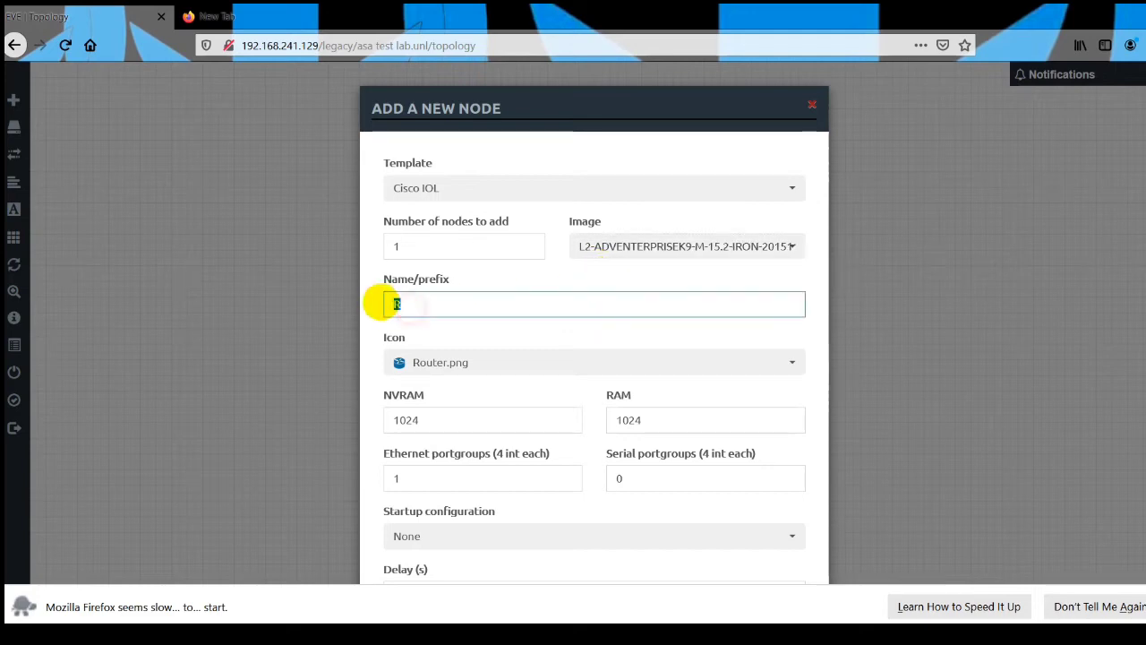
text(SW)
key(Tab)
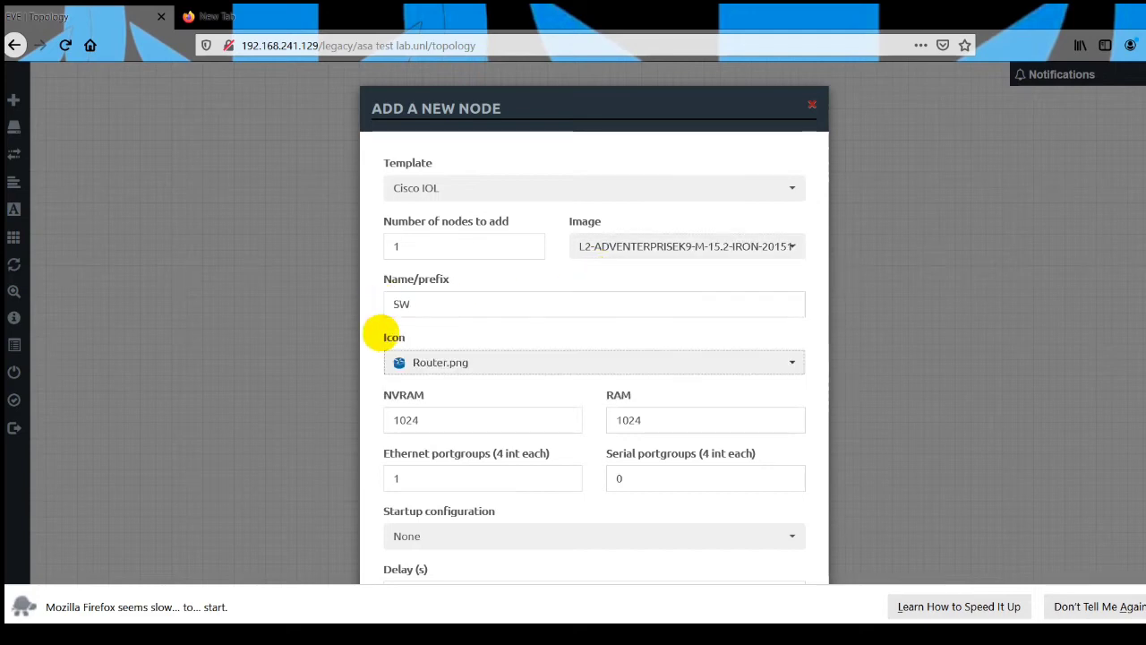
Set the SW node's Ethernet and serial portgroups to 4 each and save the node.
double_click(394, 479)
text(4)
key(Tab)
text(4)
key(Tab)
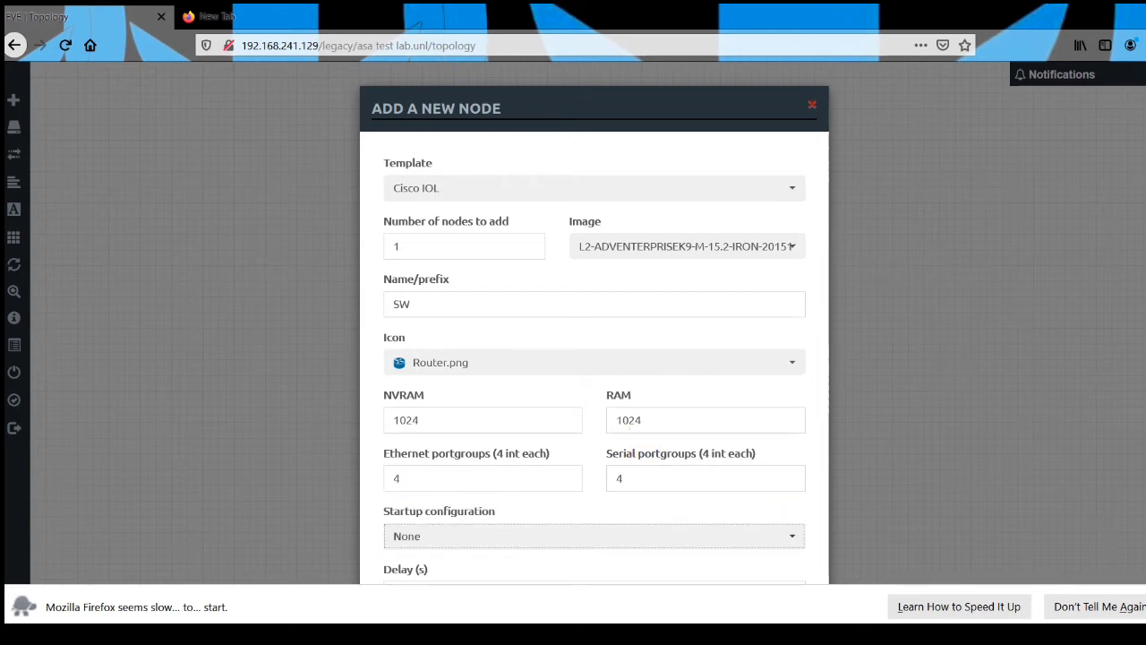
scroll(595, 322, down, 3)
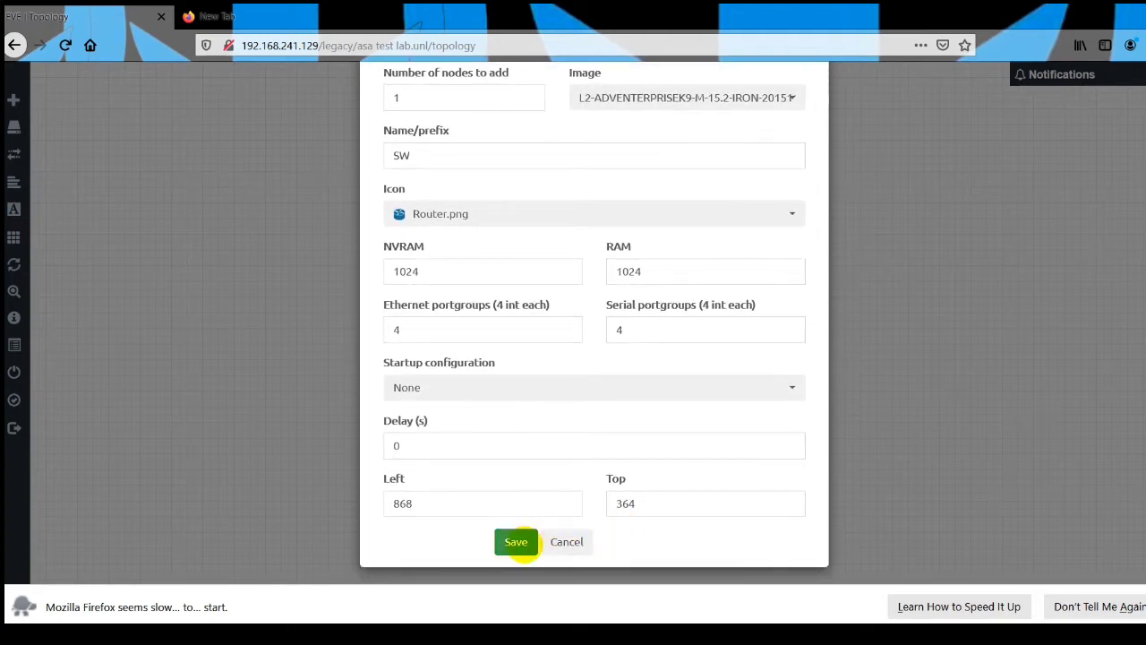
click(516, 542)
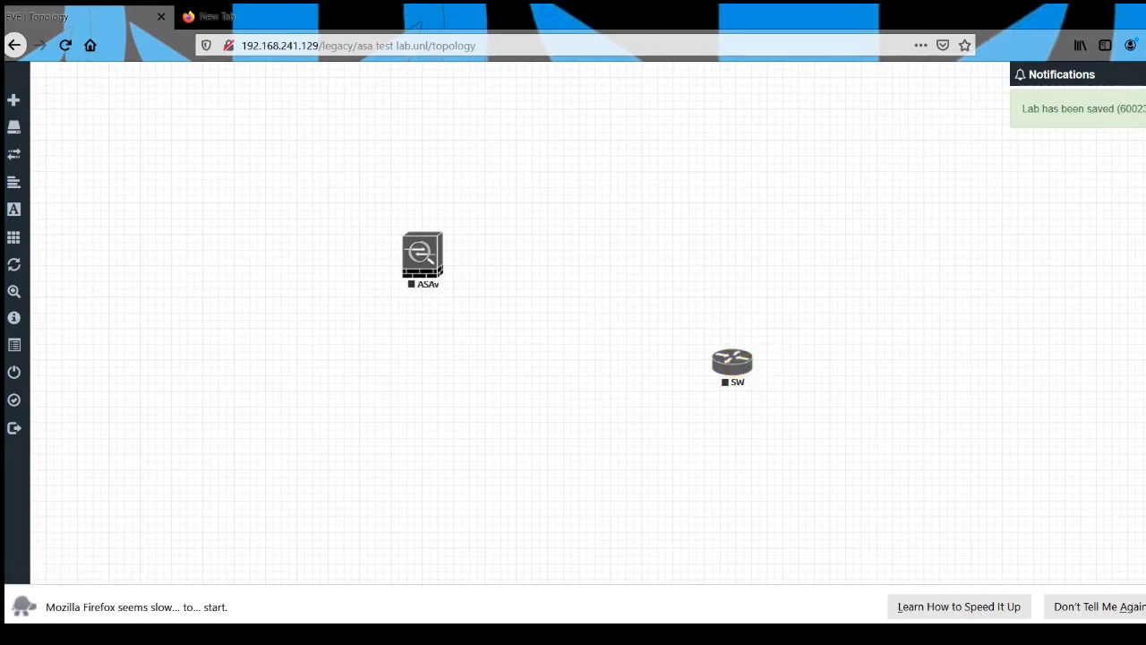
Check the ASA network diagram on the presentation slide and return to the EVE-NG topology.
key(alt+Tab)
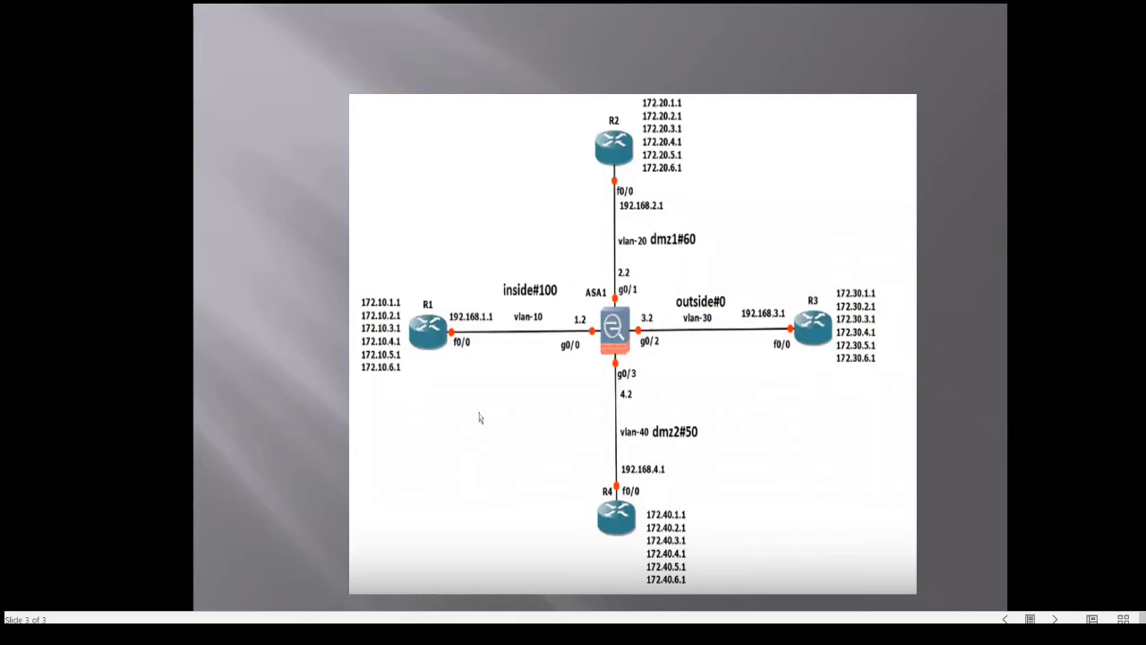
key(alt+Tab)
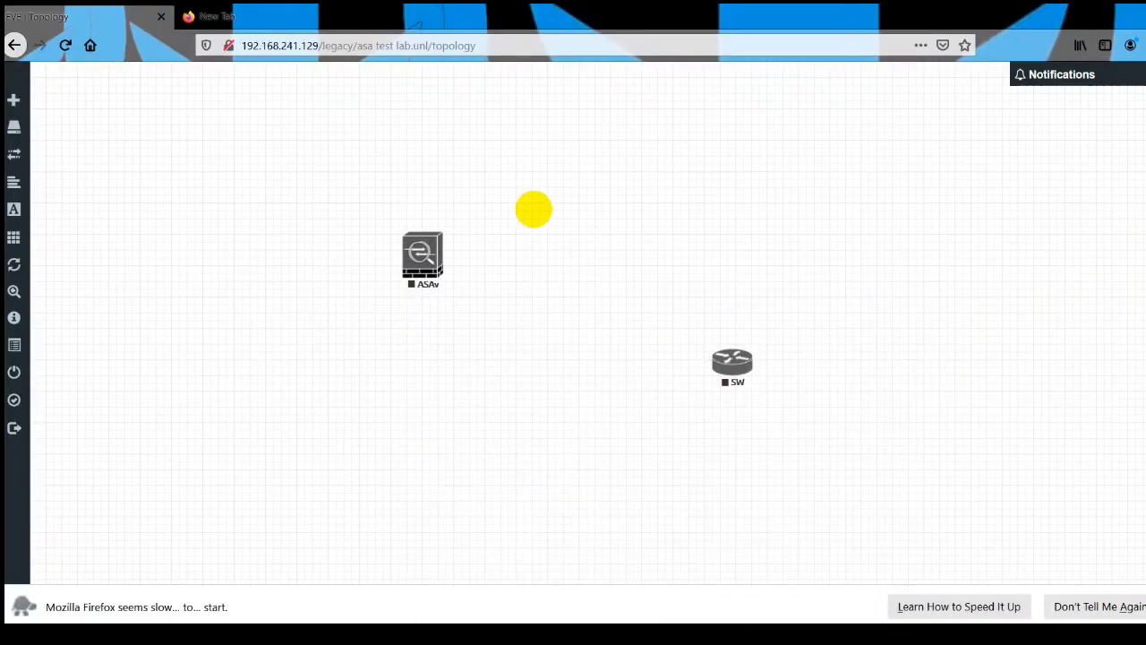
Set up four new Cisco IOL nodes with the prefix R and the L3-ADVENTERPRISEK9-M-15.4-2T.bin image.
right_click(533, 210)
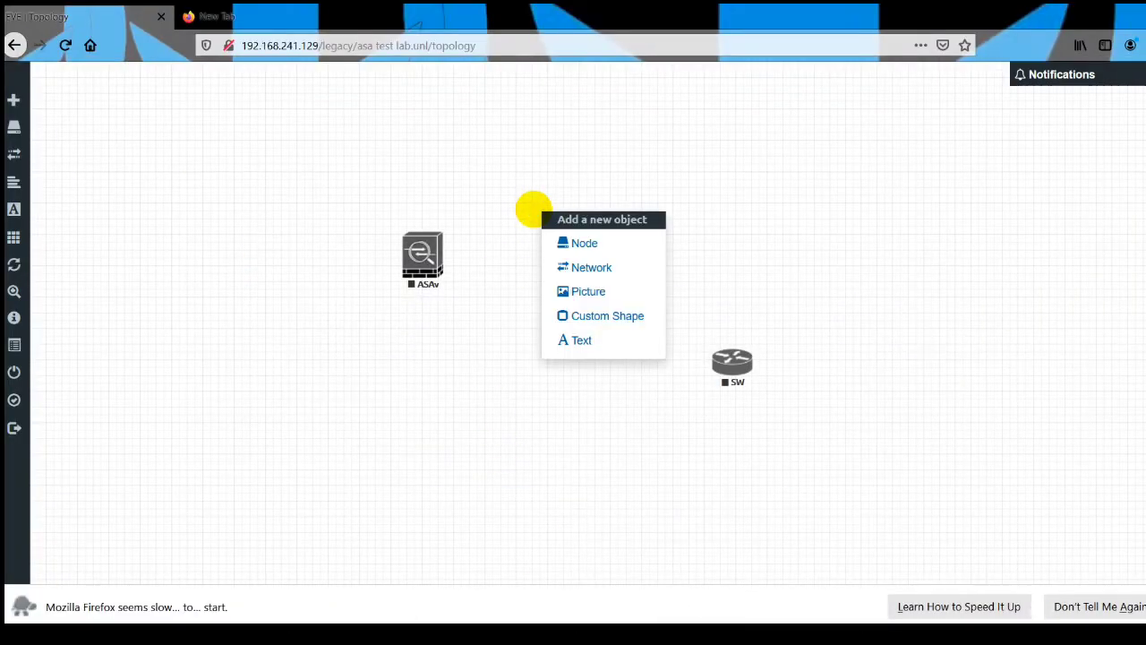
click(568, 242)
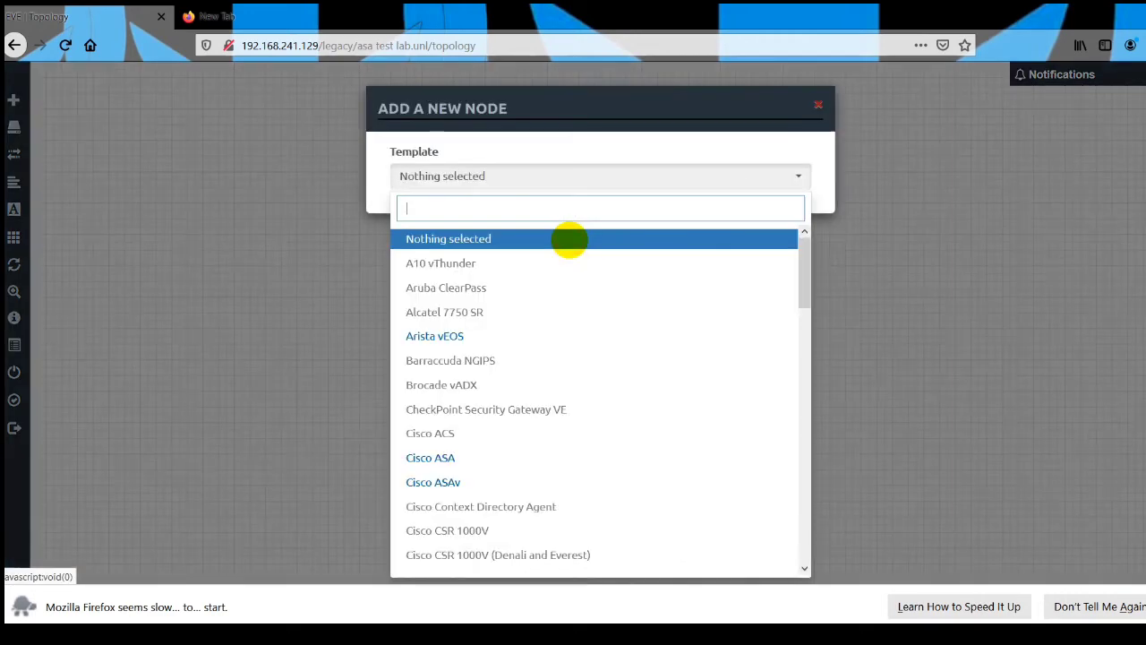
text(iol)
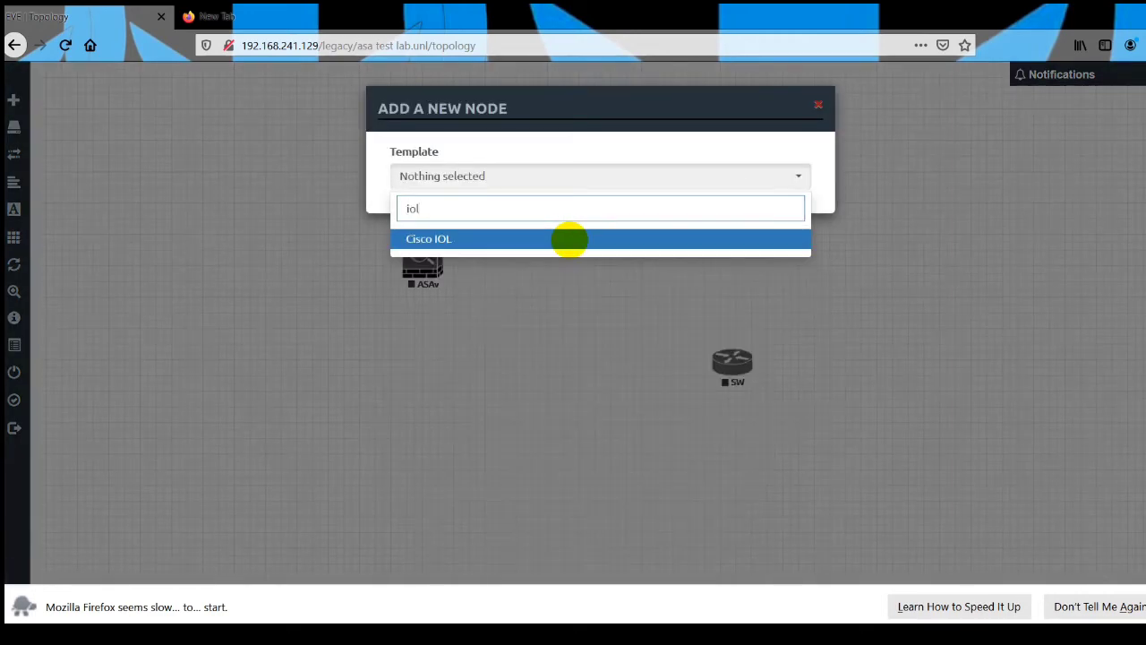
click(554, 238)
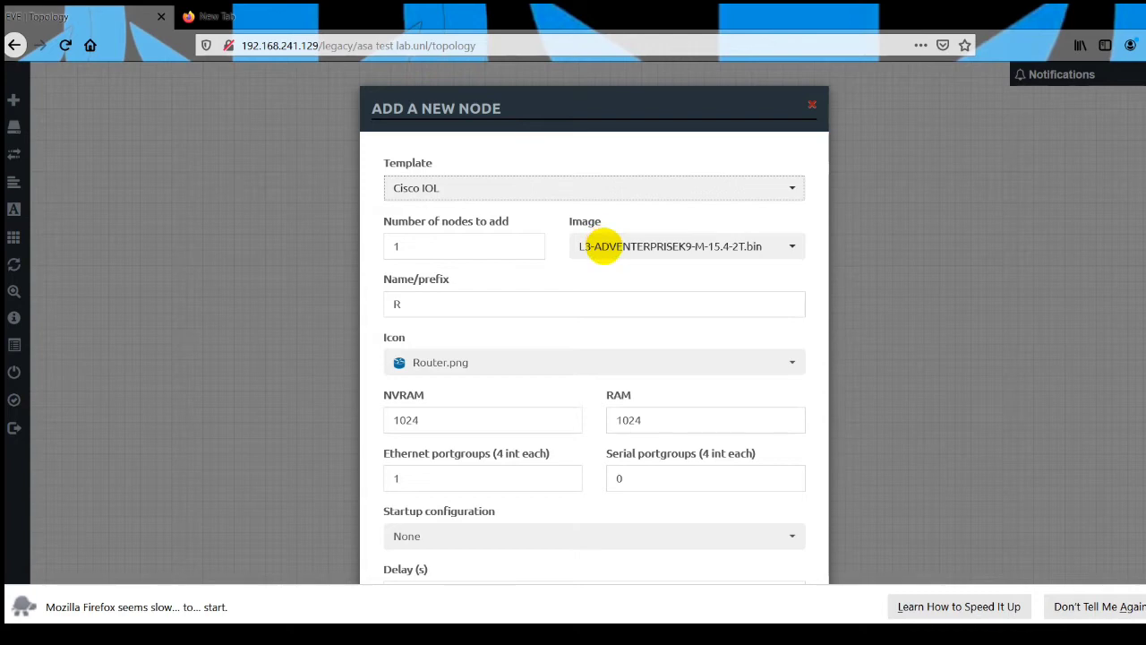
click(598, 248)
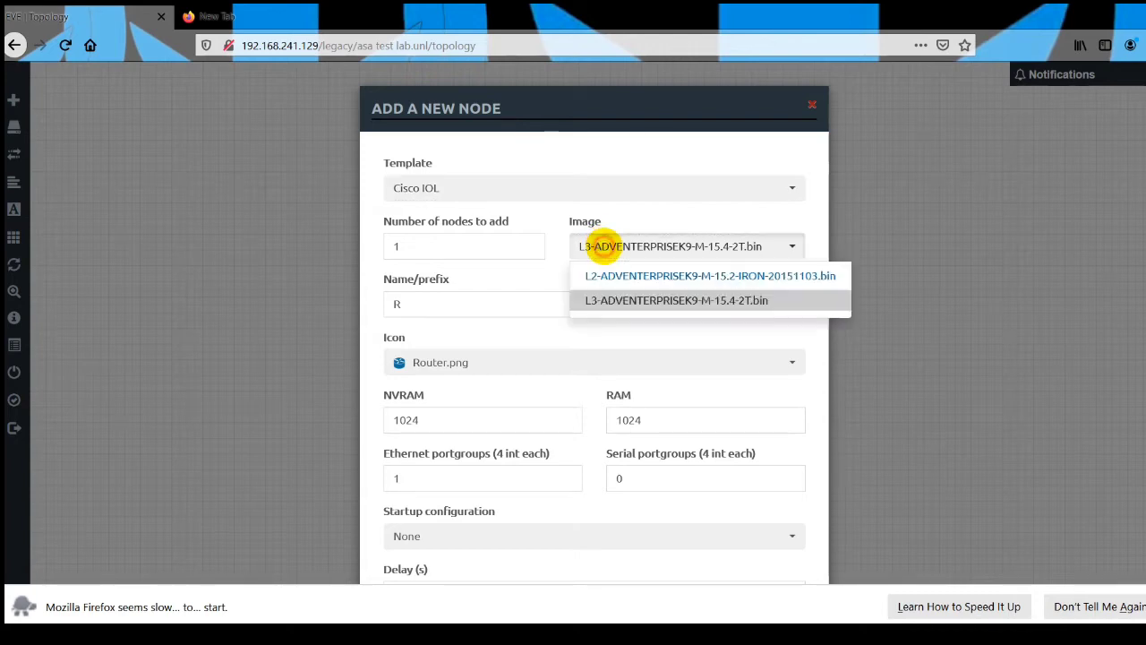
click(608, 300)
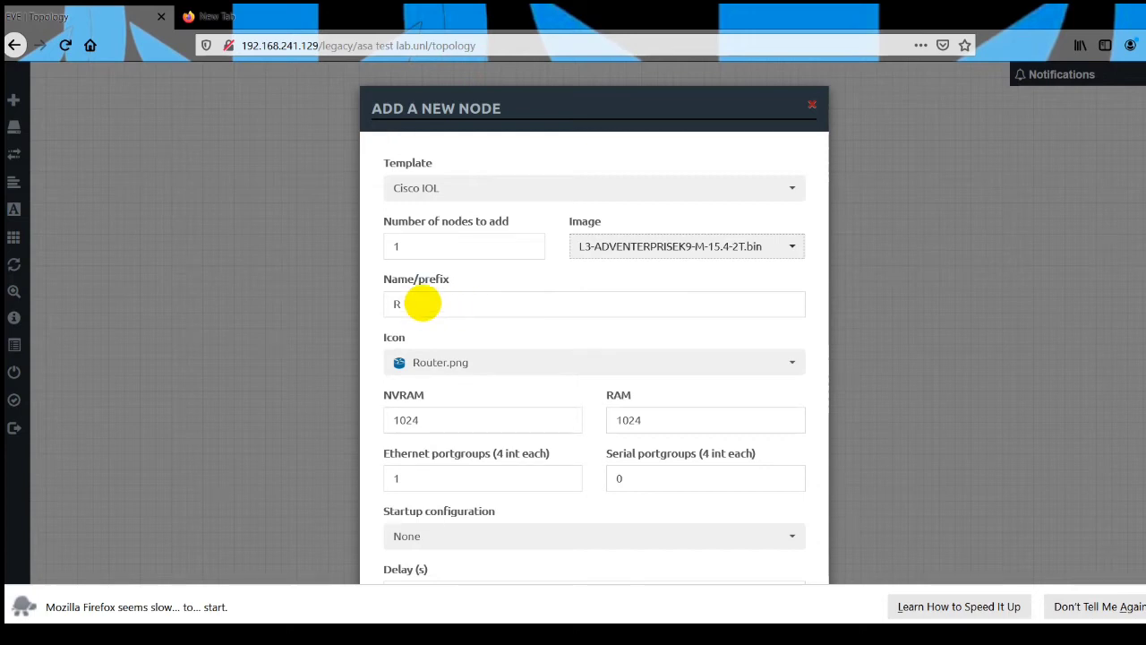
double_click(396, 247)
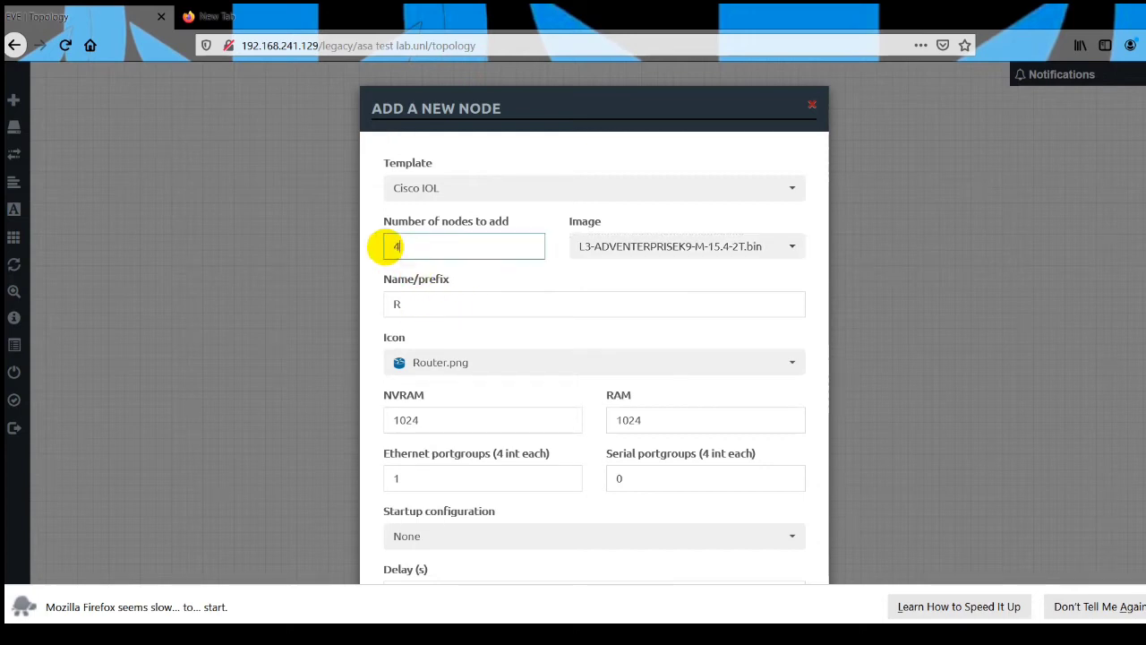
key(Tab)
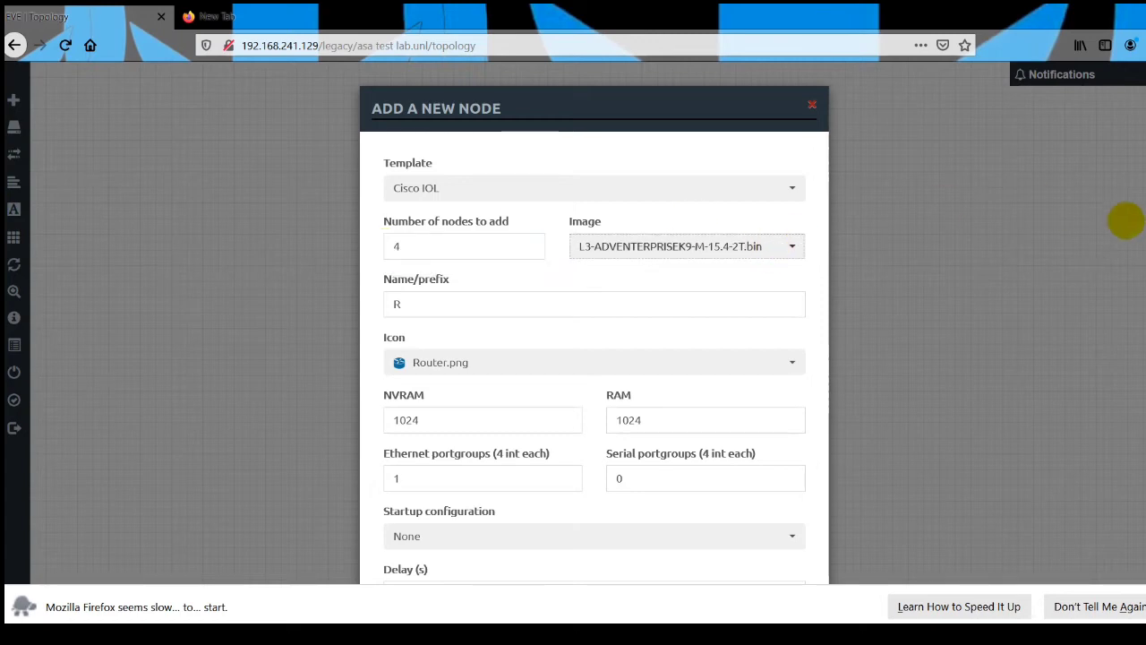
Set the R nodes' Ethernet and serial portgroups to 4 each and save them to the topology.
scroll(595, 322, down, 3)
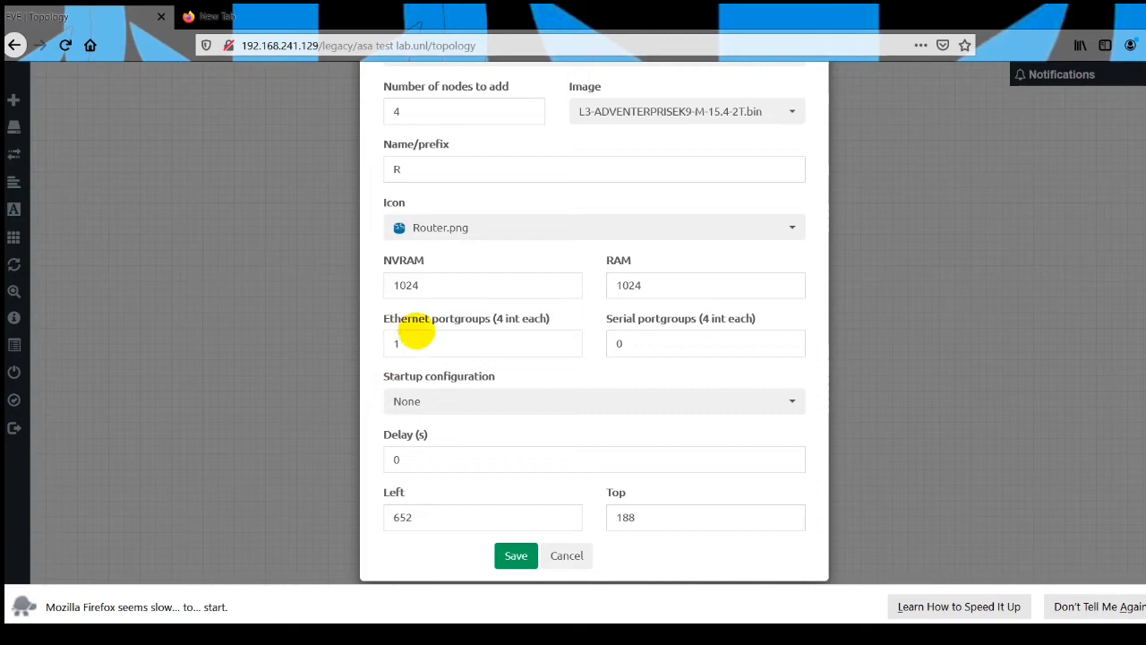
click(400, 342)
key(BackSpace)
text(4)
key(Tab)
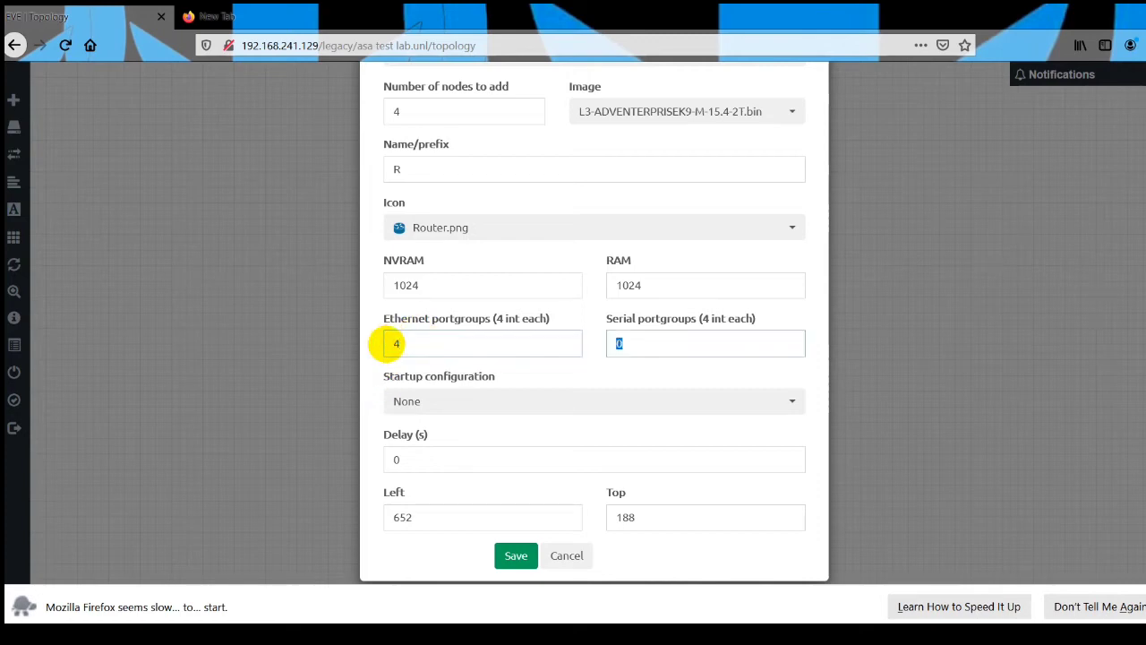
text(4)
key(Tab)
click(516, 553)
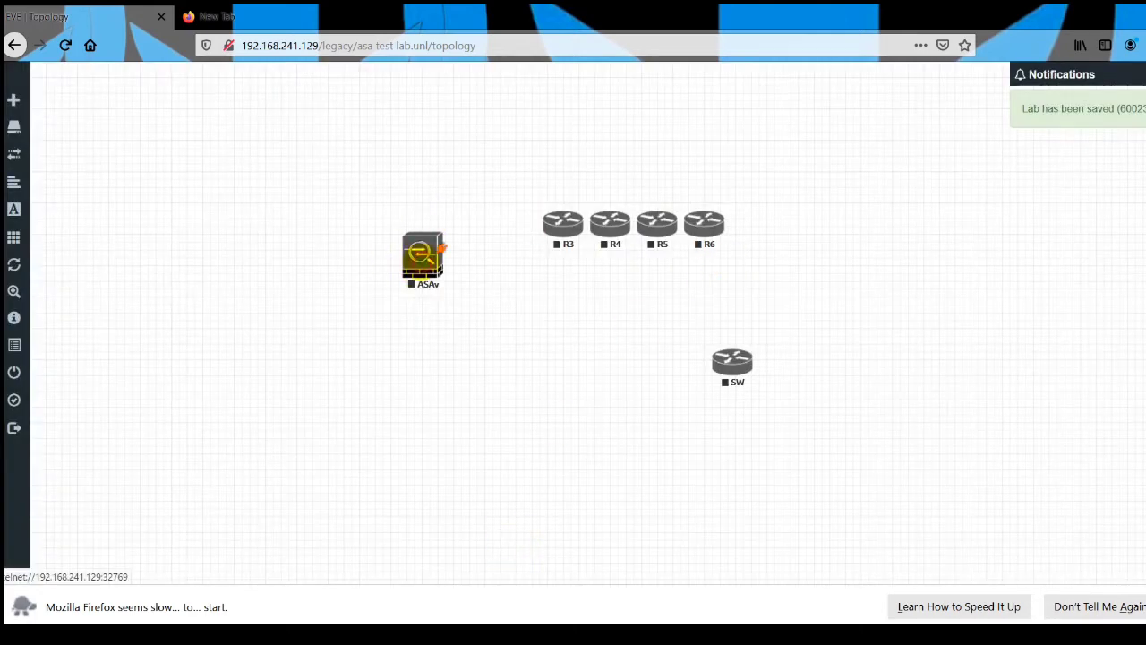
drag(440, 247, 484, 273)
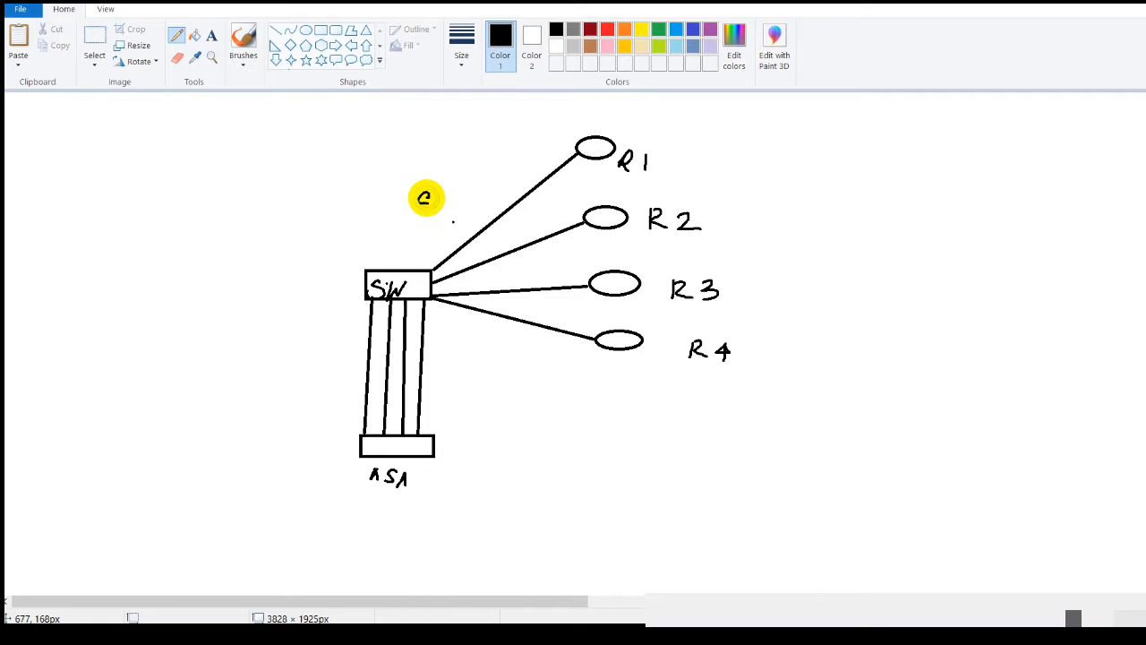
In the Paint diagram, label the switch ends of the four router links e0/0, e0/1, 0/2 and 0/3.
mouse_move(439, 197)
mouse_down()
mouse_move(449, 215)
mouse_move(472, 197)
mouse_up()
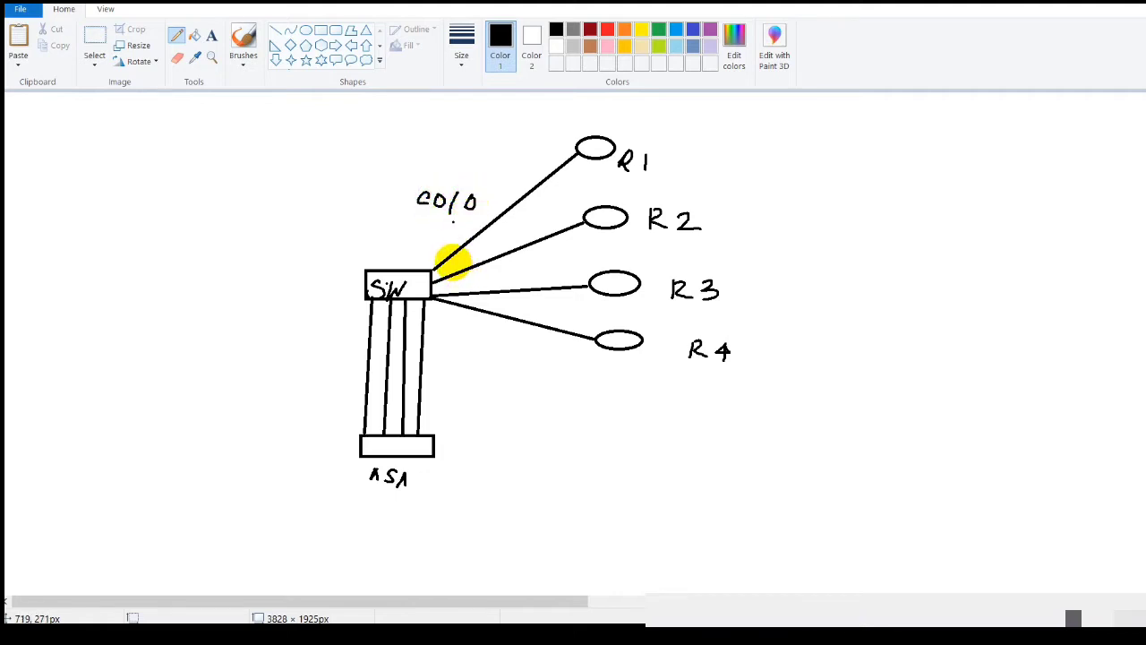
drag(458, 257, 471, 267)
drag(489, 250, 484, 267)
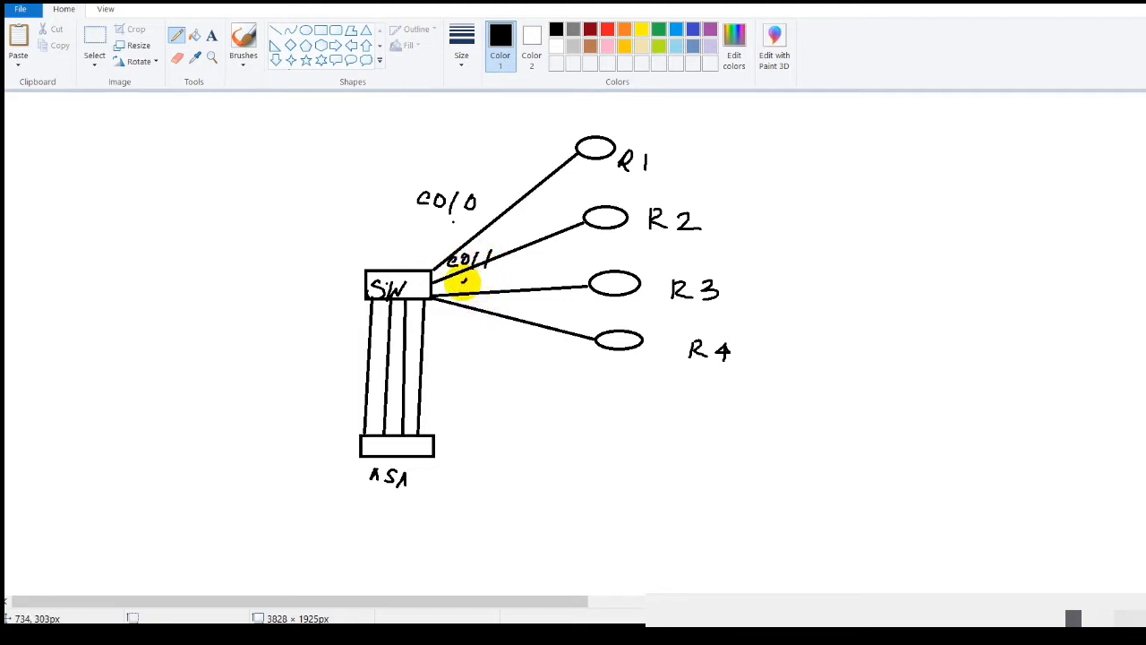
mouse_move(463, 281)
mouse_down()
mouse_move(472, 296)
mouse_move(499, 296)
mouse_move(459, 333)
mouse_move(463, 321)
mouse_up()
mouse_move(475, 320)
mouse_down()
mouse_move(467, 340)
mouse_move(492, 332)
mouse_move(482, 336)
mouse_up()
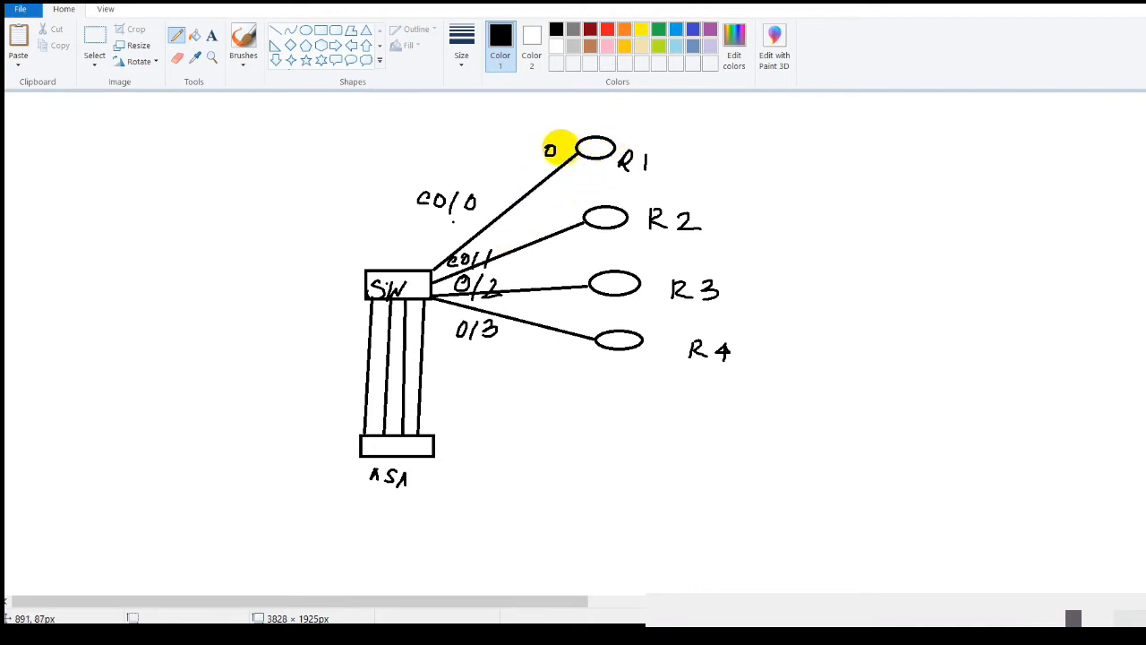
Label the router ends of the links to R1, R2, R3 and R4 as 0/0 in the diagram.
mouse_move(557, 146)
mouse_down()
mouse_move(555, 159)
mouse_move(567, 153)
mouse_up()
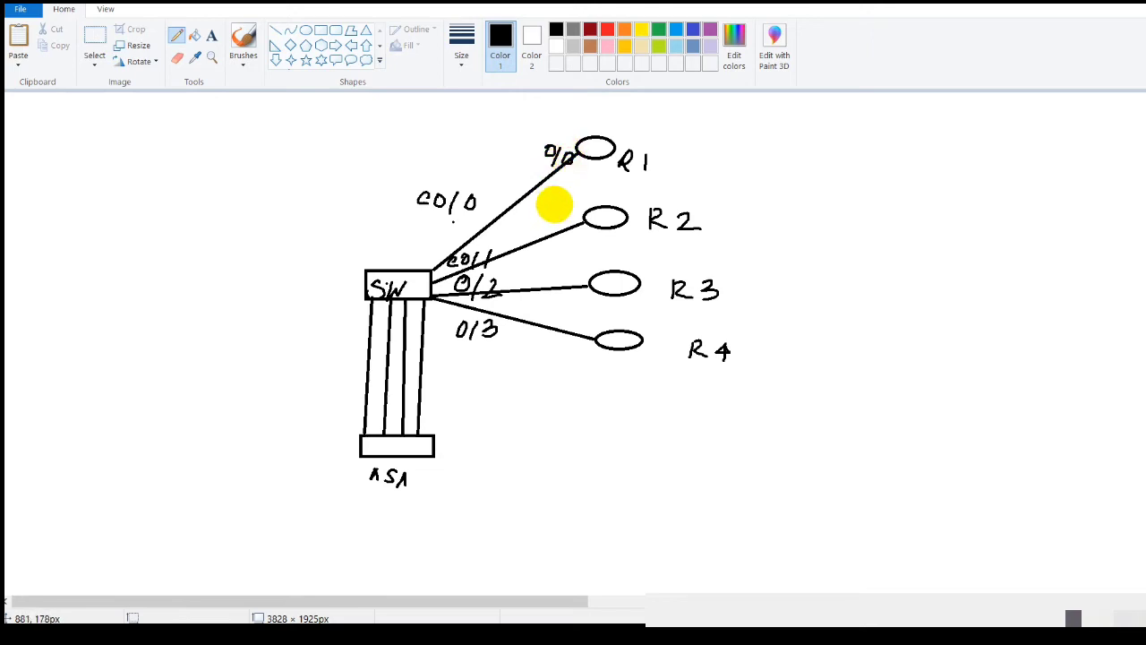
drag(553, 205, 559, 195)
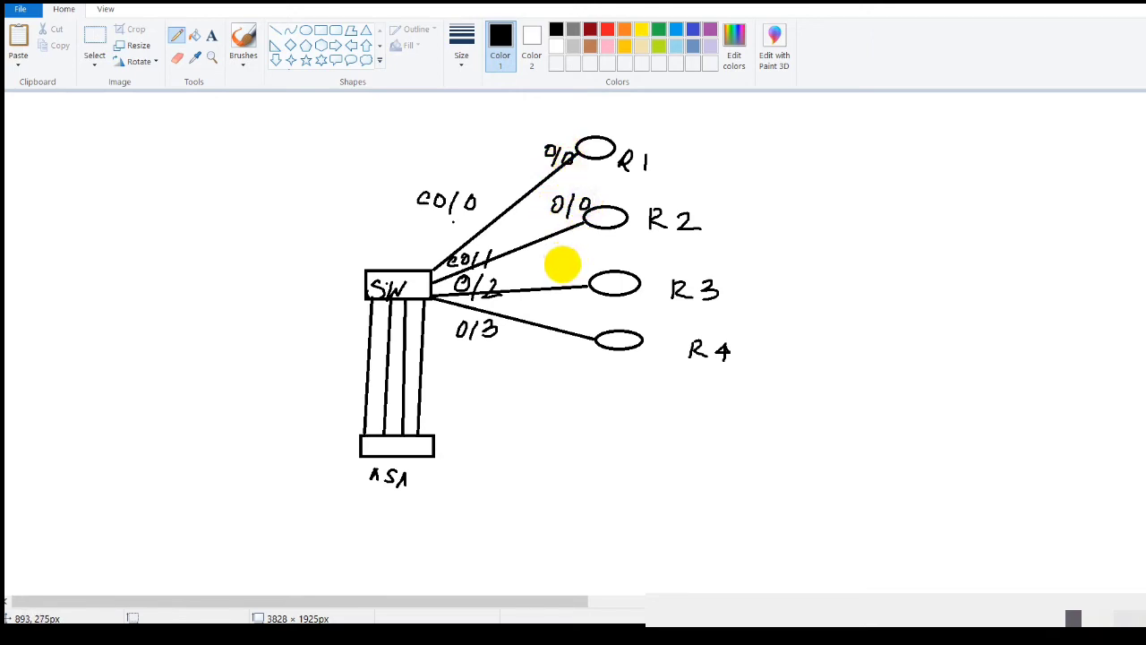
drag(581, 256, 573, 273)
drag(590, 256, 589, 258)
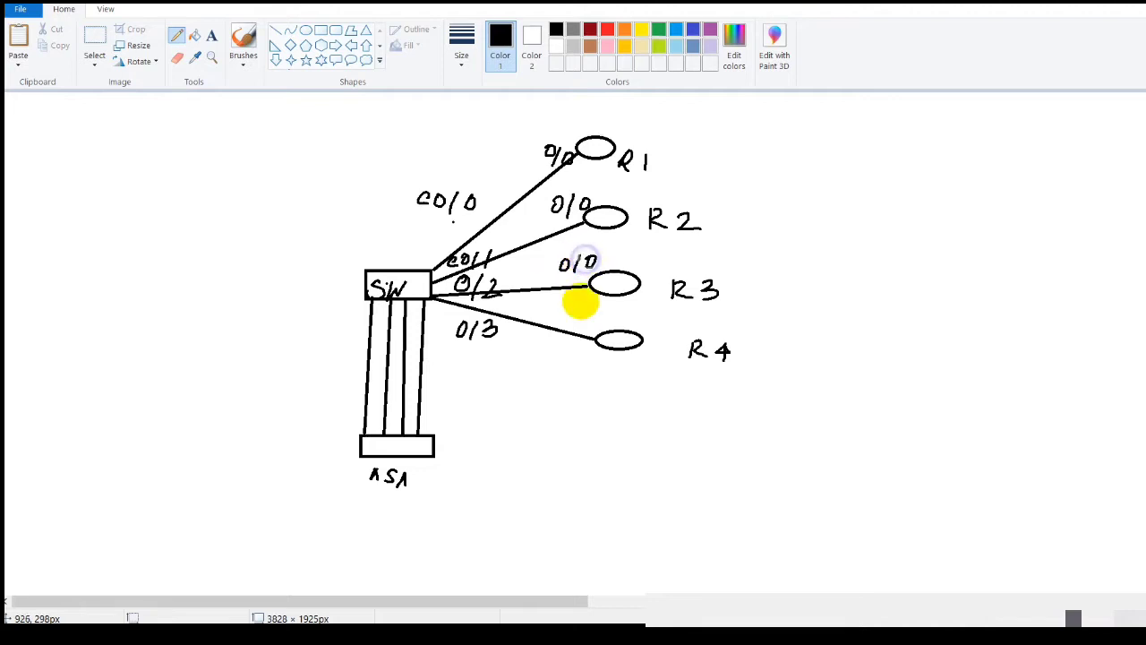
drag(578, 324, 580, 315)
mouse_move(593, 313)
mouse_down()
mouse_move(587, 329)
mouse_move(605, 315)
mouse_up()
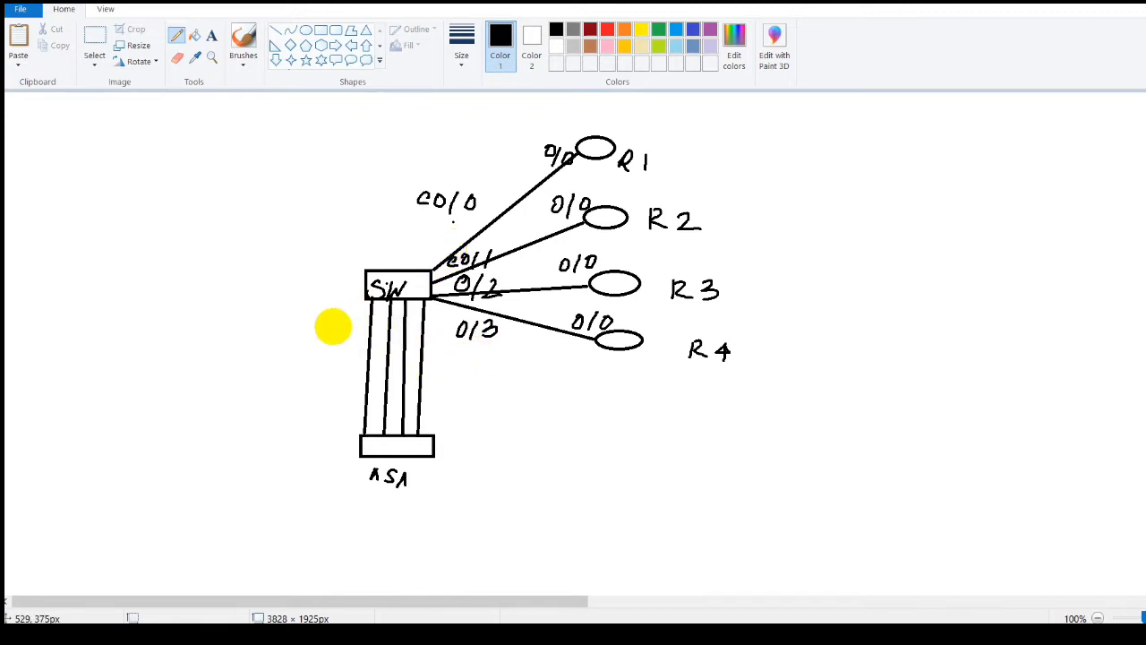
Label the four switch-to-ASA links 1/0, 1/1, 1/2 and 1/3 and annotate the ASA end of the links.
mouse_move(324, 314)
mouse_down()
mouse_move(324, 324)
mouse_move(333, 314)
mouse_up()
mouse_move(310, 353)
mouse_down()
mouse_move(308, 367)
mouse_move(323, 368)
mouse_up()
mouse_move(349, 353)
mouse_down()
mouse_move(316, 394)
mouse_move(322, 402)
mouse_up()
mouse_move(335, 389)
mouse_down()
mouse_move(350, 401)
mouse_move(314, 428)
mouse_up()
drag(333, 413, 331, 429)
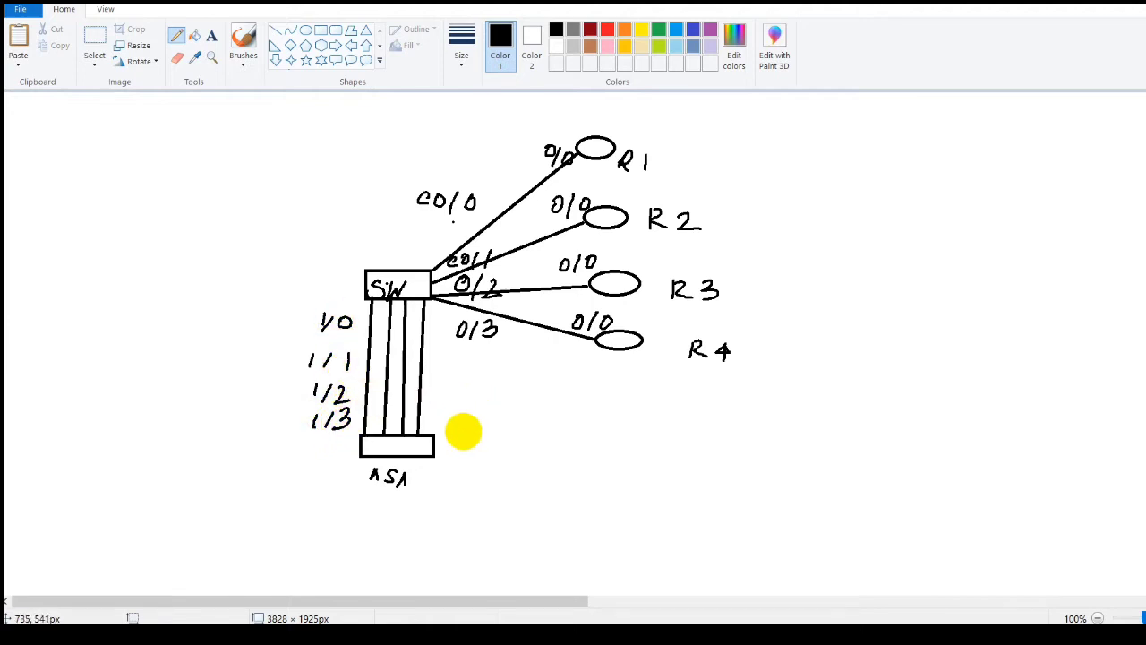
mouse_move(433, 416)
mouse_down()
mouse_move(432, 431)
mouse_move(509, 421)
mouse_up()
mouse_move(529, 419)
mouse_down()
mouse_move(525, 439)
mouse_move(692, 432)
mouse_move(671, 442)
mouse_up()
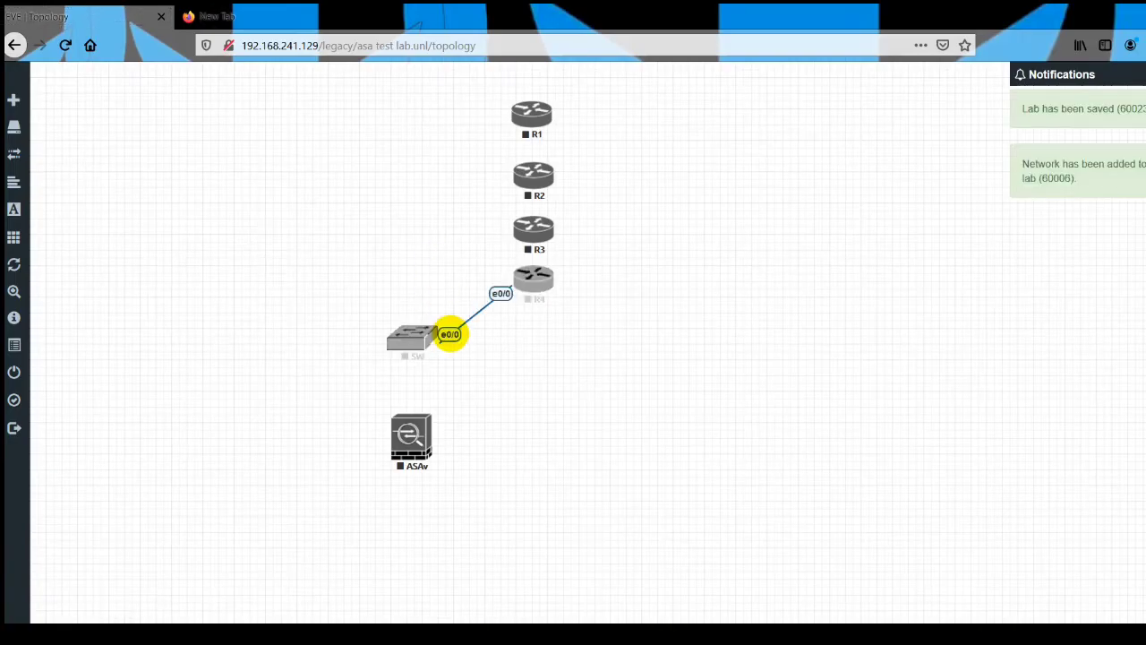
In the EVE-NG topology, delete the link between SW and R4 and connect SW e0/0 to R1 e0/0.
right_click(450, 334)
click(478, 363)
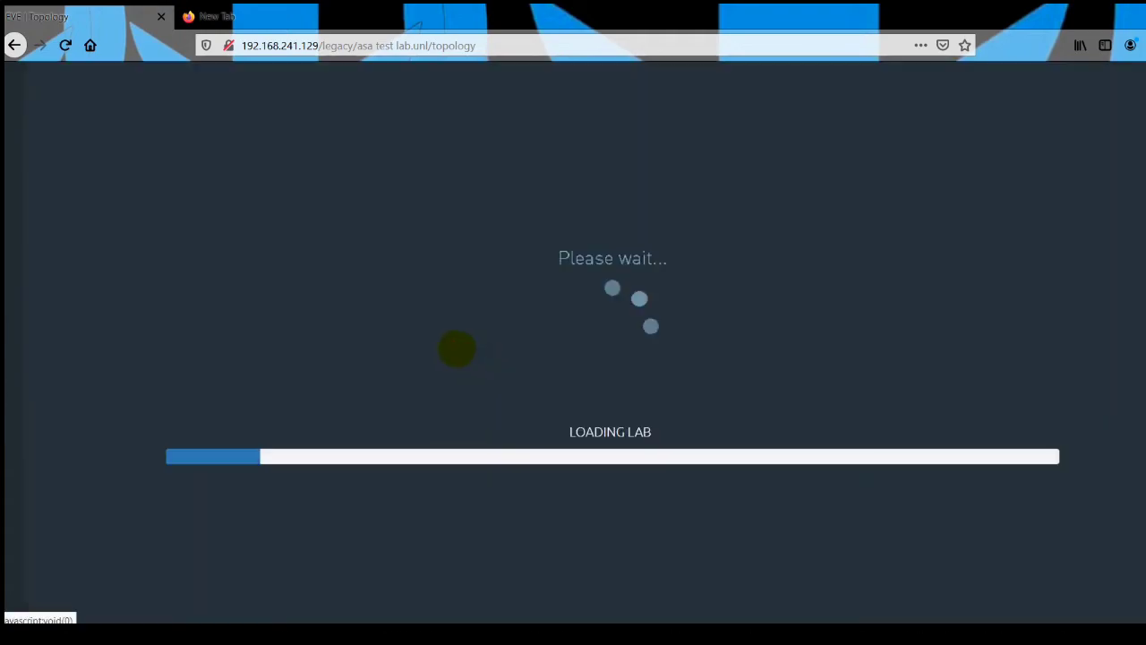
drag(433, 334, 526, 114)
click(633, 494)
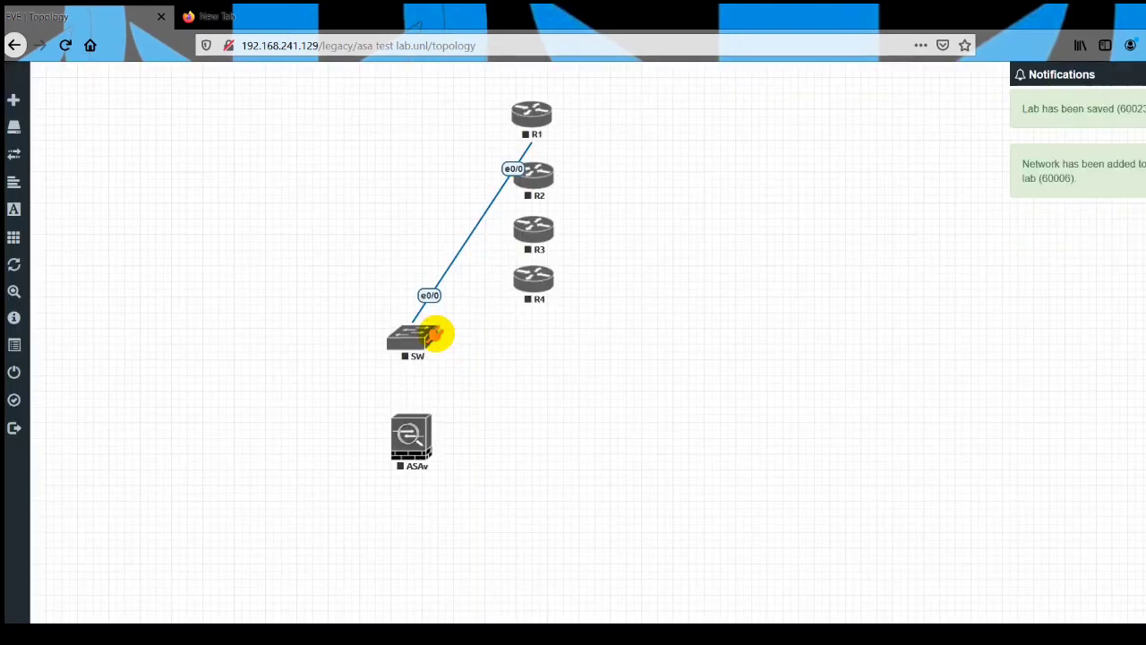
Connect SW interfaces e0/1, e0/2 and e0/3 to interface e0/0 of R2, R3 and R4 respectively.
drag(434, 334, 514, 175)
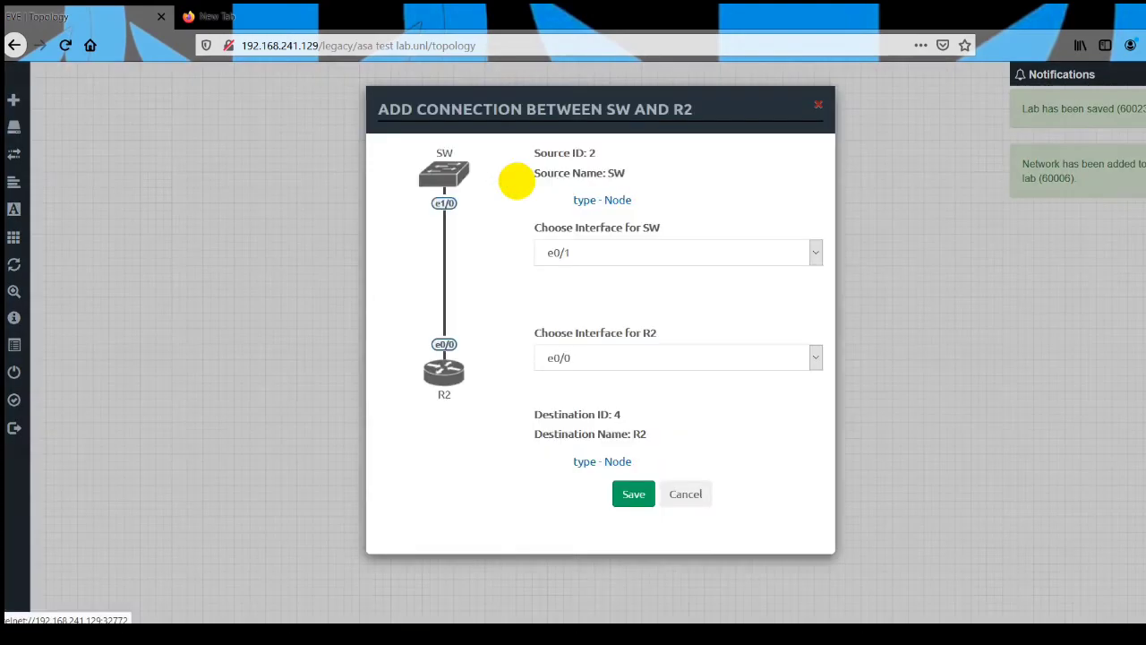
click(633, 494)
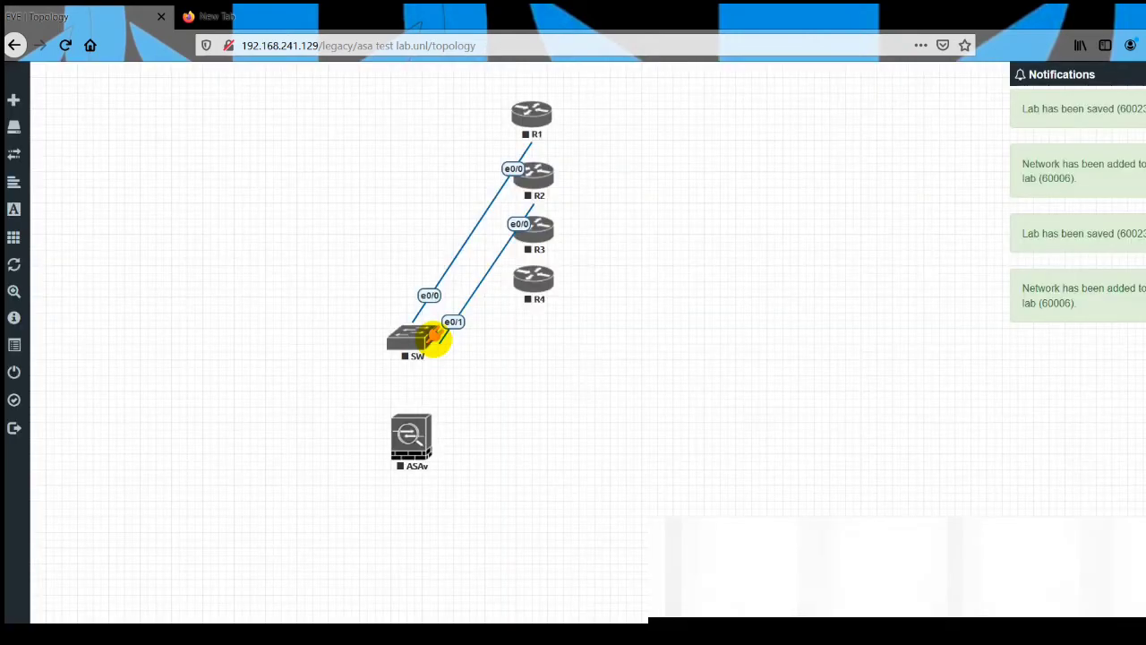
drag(431, 339, 548, 231)
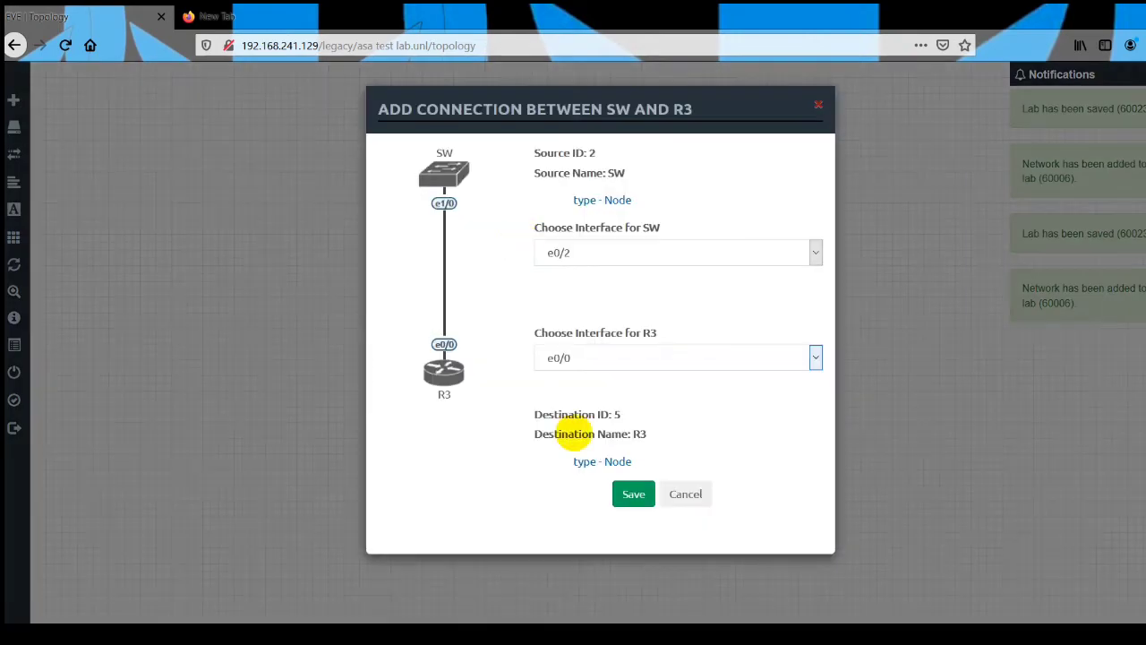
click(633, 493)
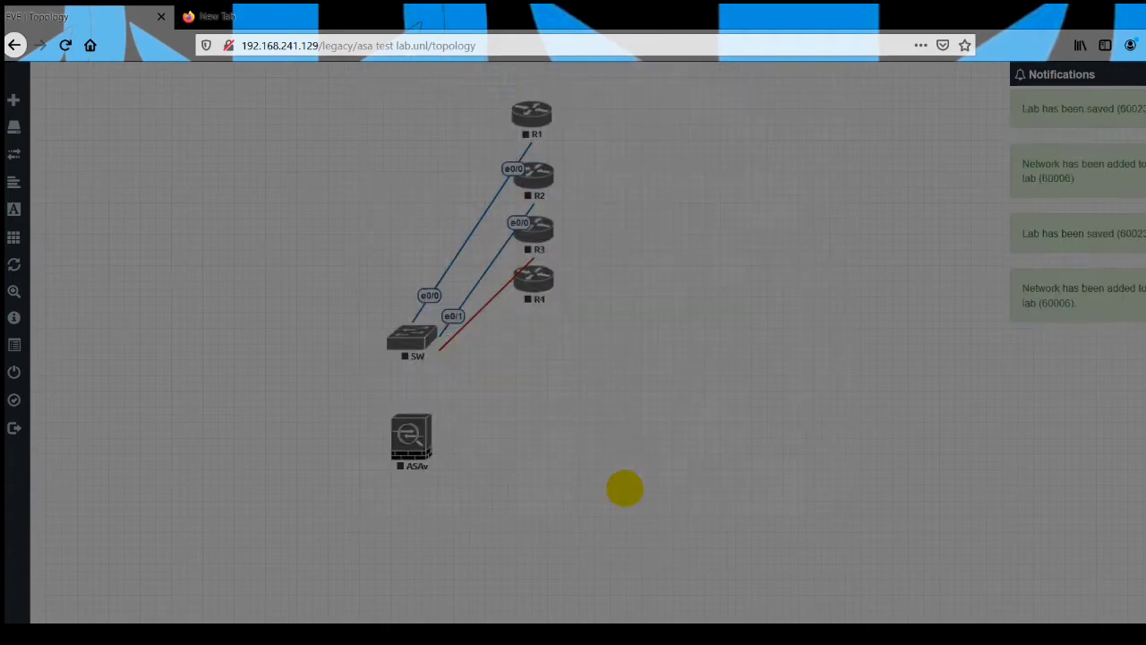
drag(432, 342, 533, 275)
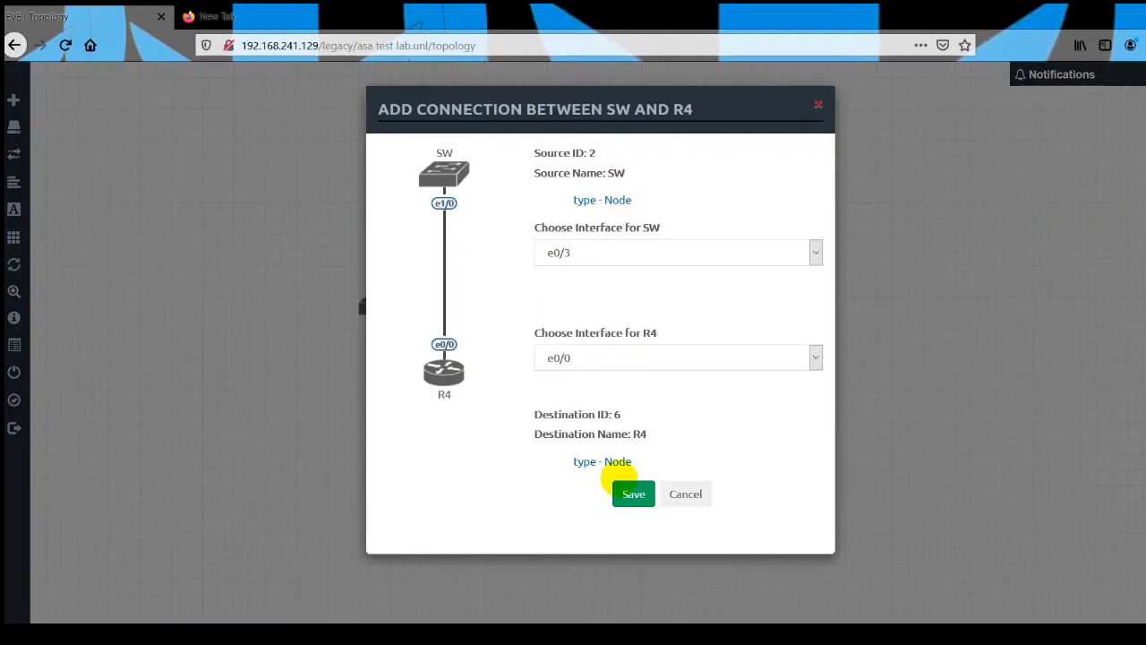
click(627, 492)
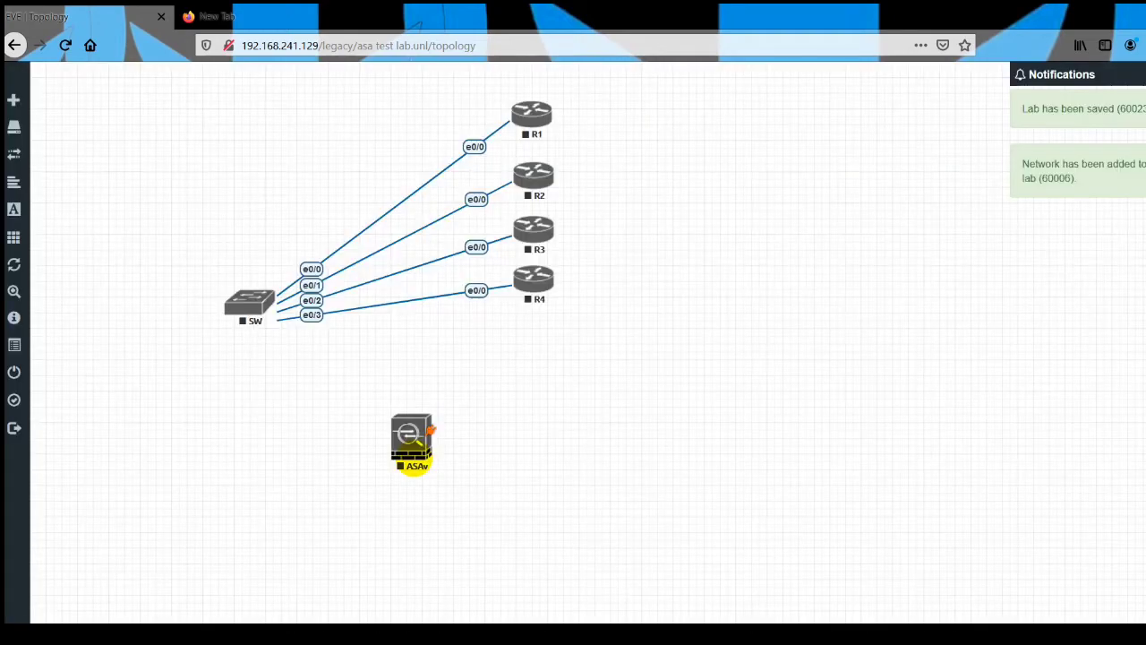
Move the ASAv node directly below SW and connect SW e1/0 to ASAv Gi0/0.
drag(414, 463, 250, 466)
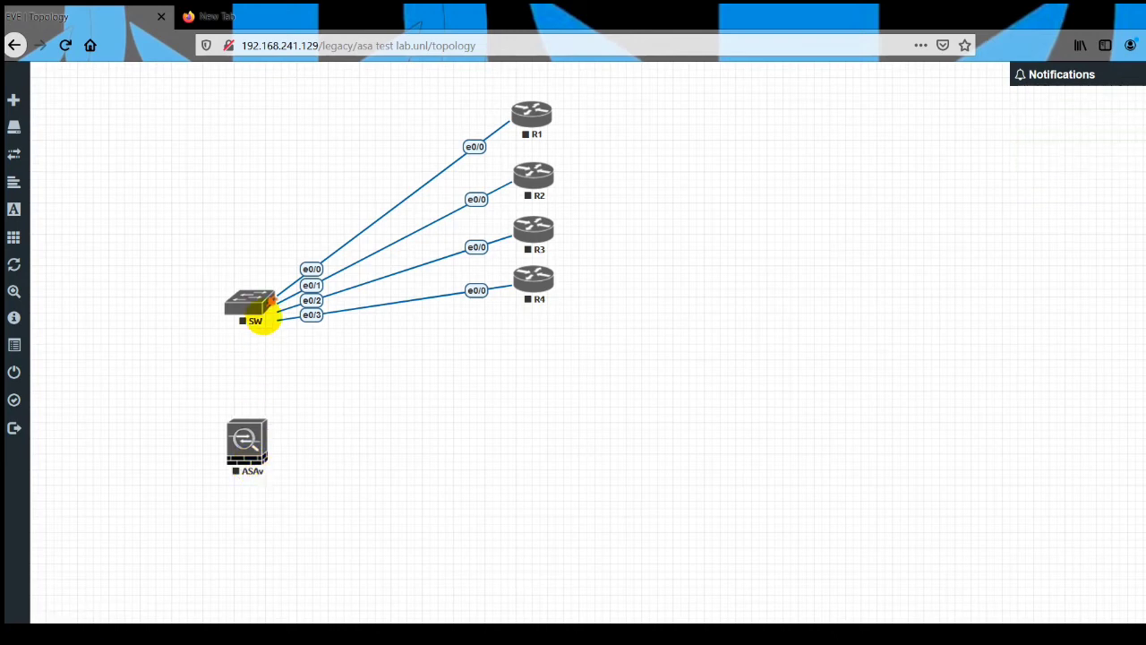
drag(272, 307, 248, 439)
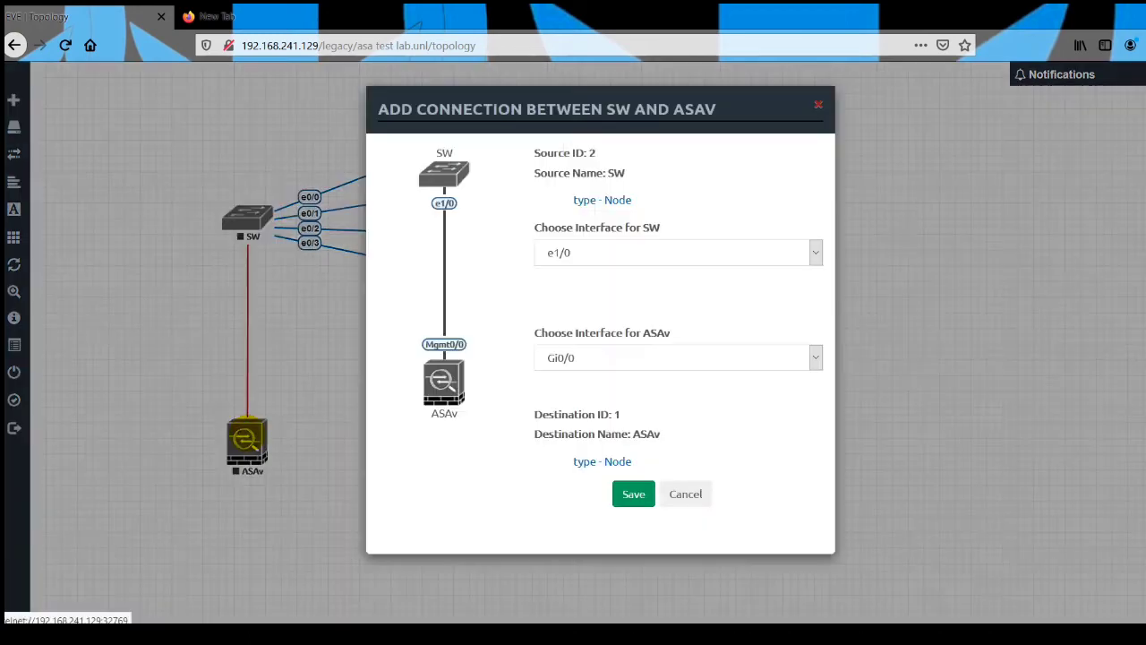
click(633, 494)
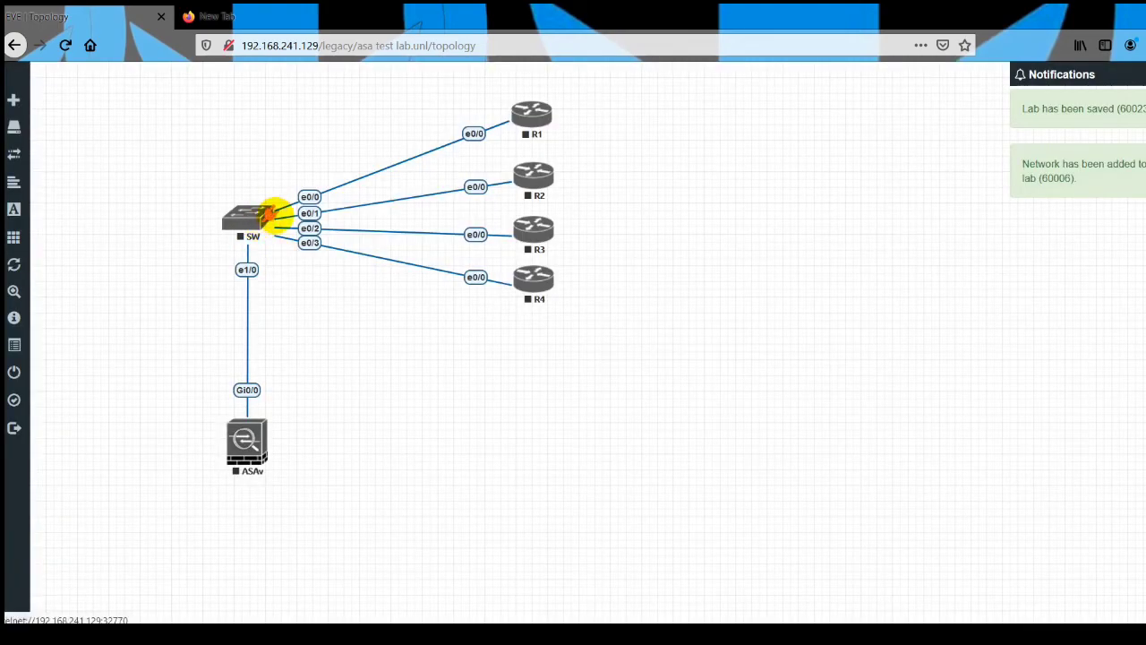
Connect SW interfaces e1/1, e1/2 and e1/3 to ASAv Gi0/1, Gi0/2 and Gi0/3 respectively.
drag(268, 217, 257, 421)
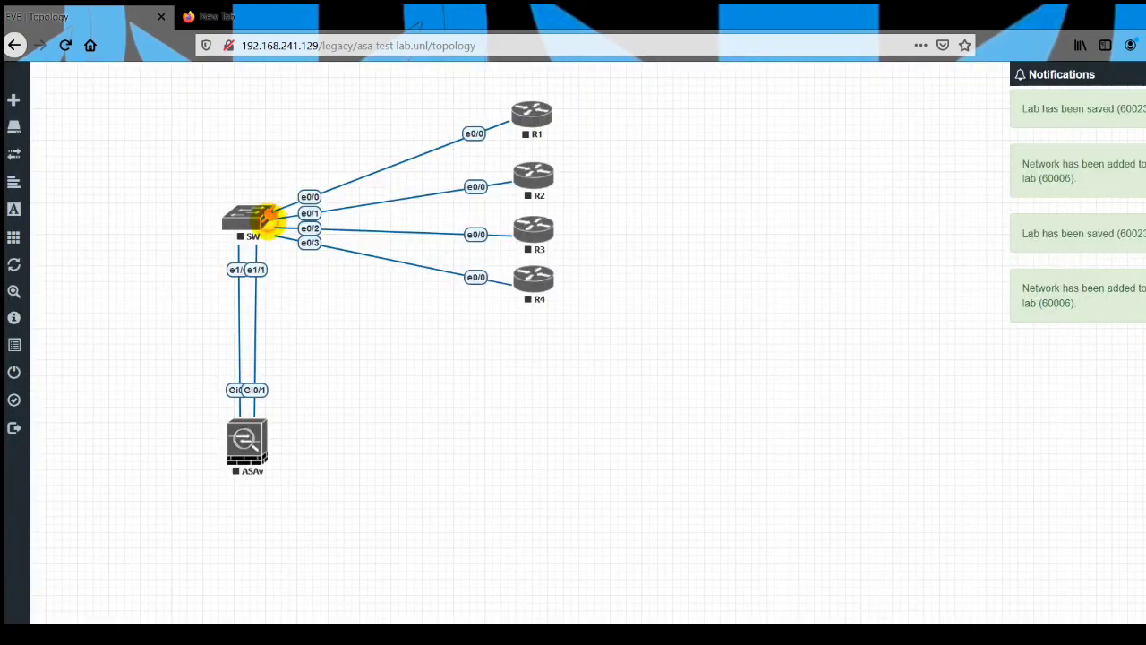
drag(269, 217, 252, 440)
click(630, 493)
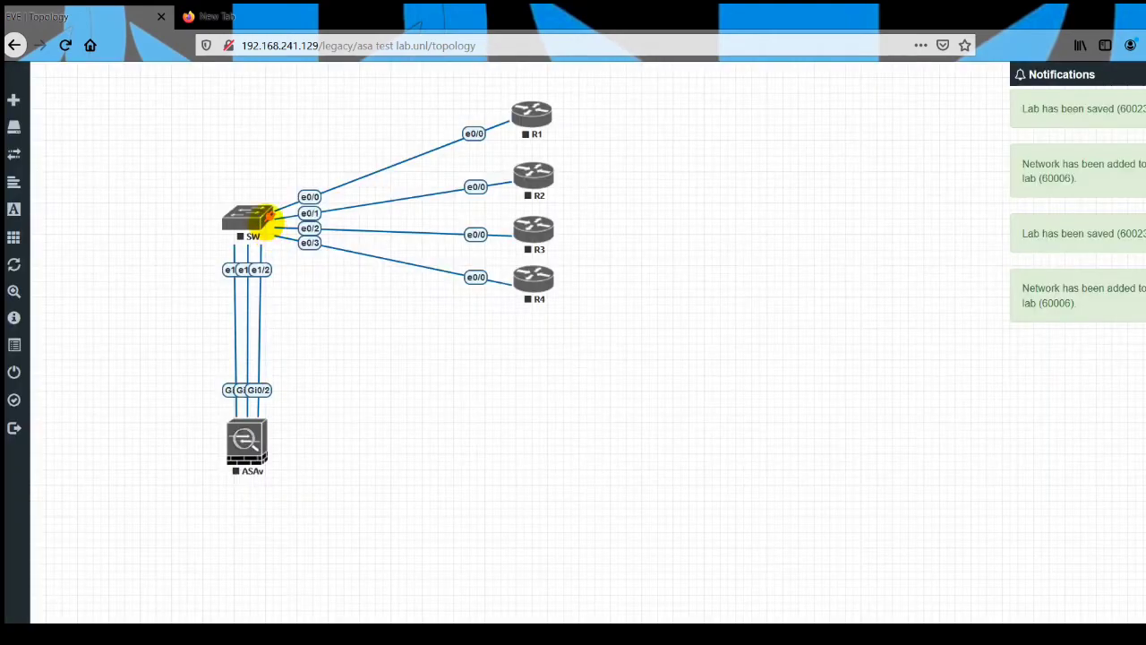
drag(268, 217, 263, 441)
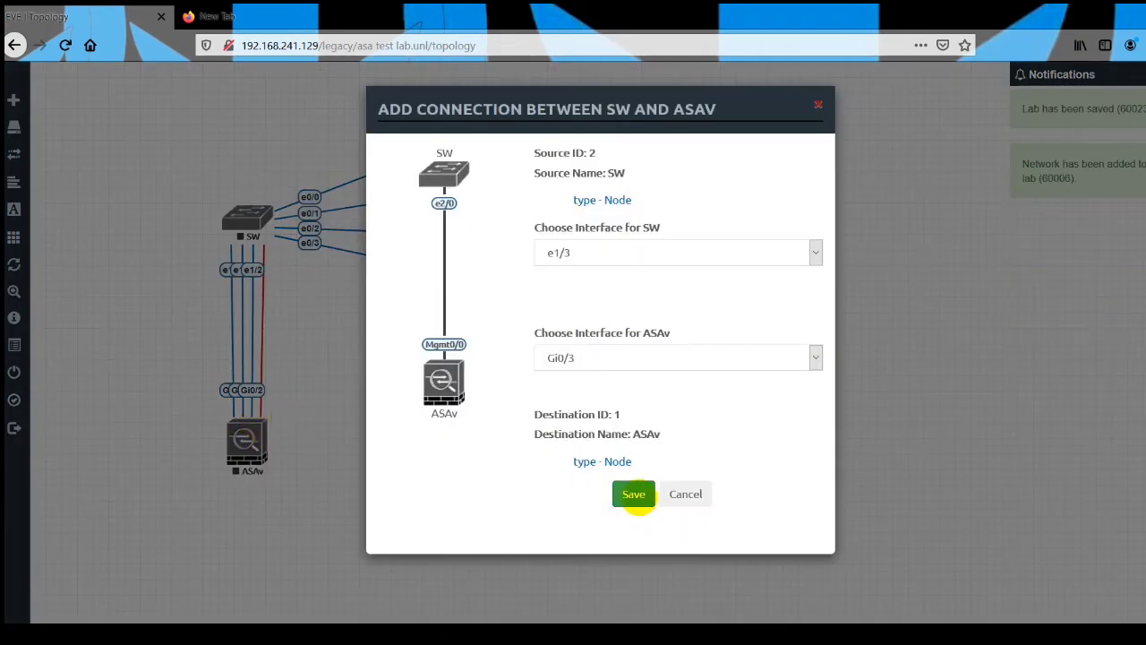
click(633, 494)
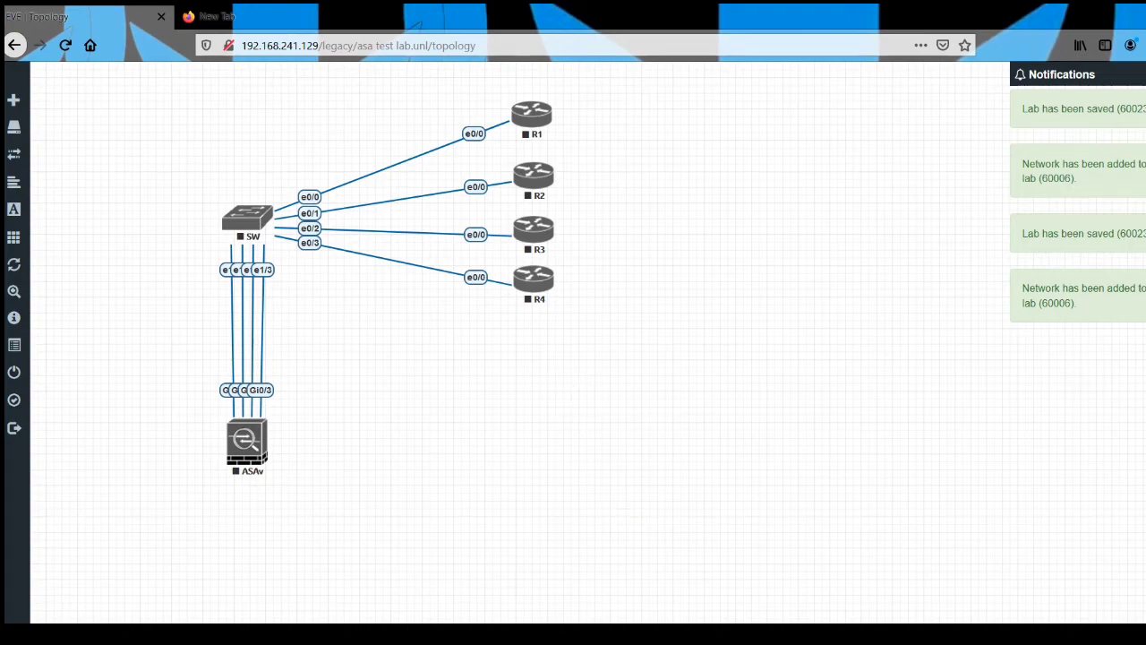
Switch to the PowerPoint slide show to examine the ASA topology's zones, VLANs and addresses, and return to the EVE-NG topology.
mouse_move(571, 634)
click(573, 591)
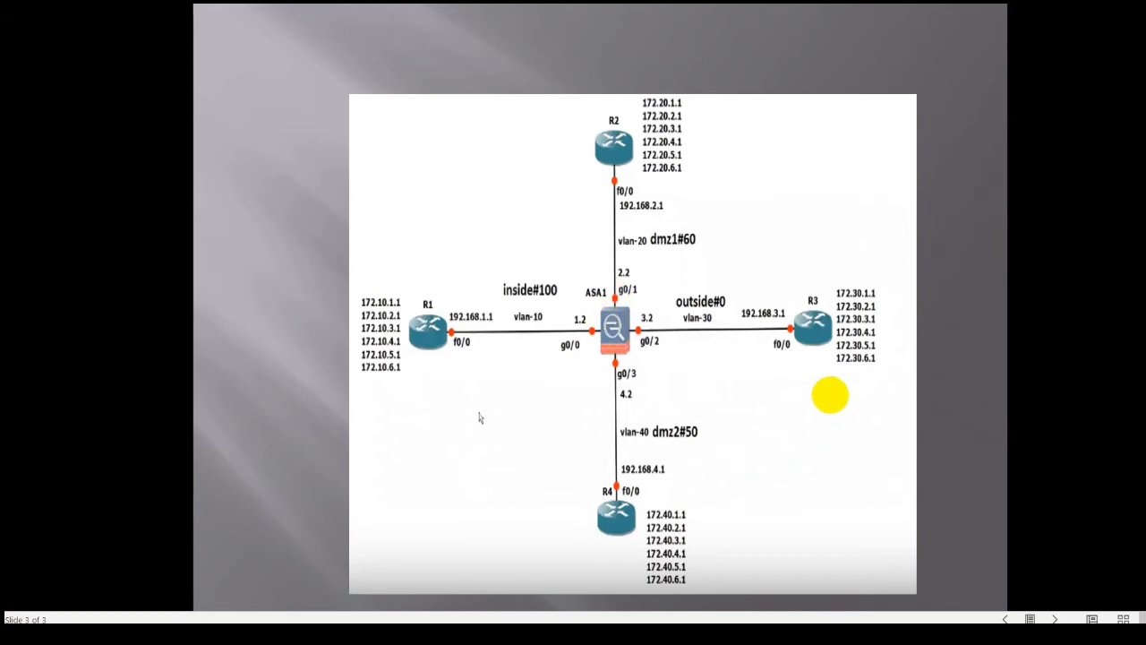
key(super)
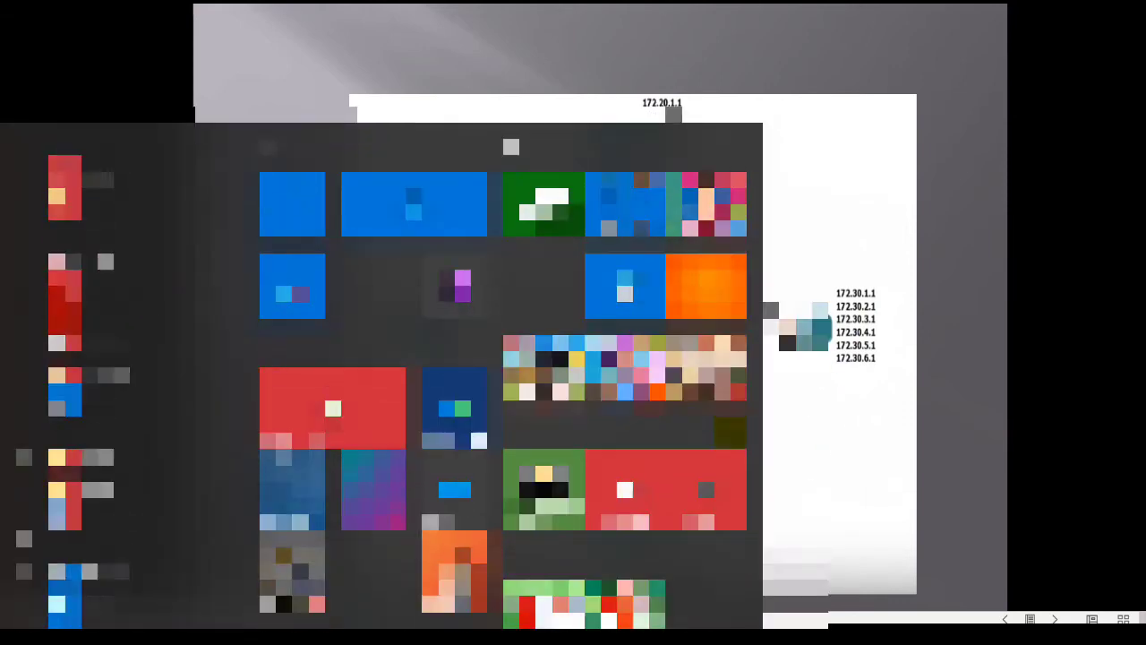
key(super)
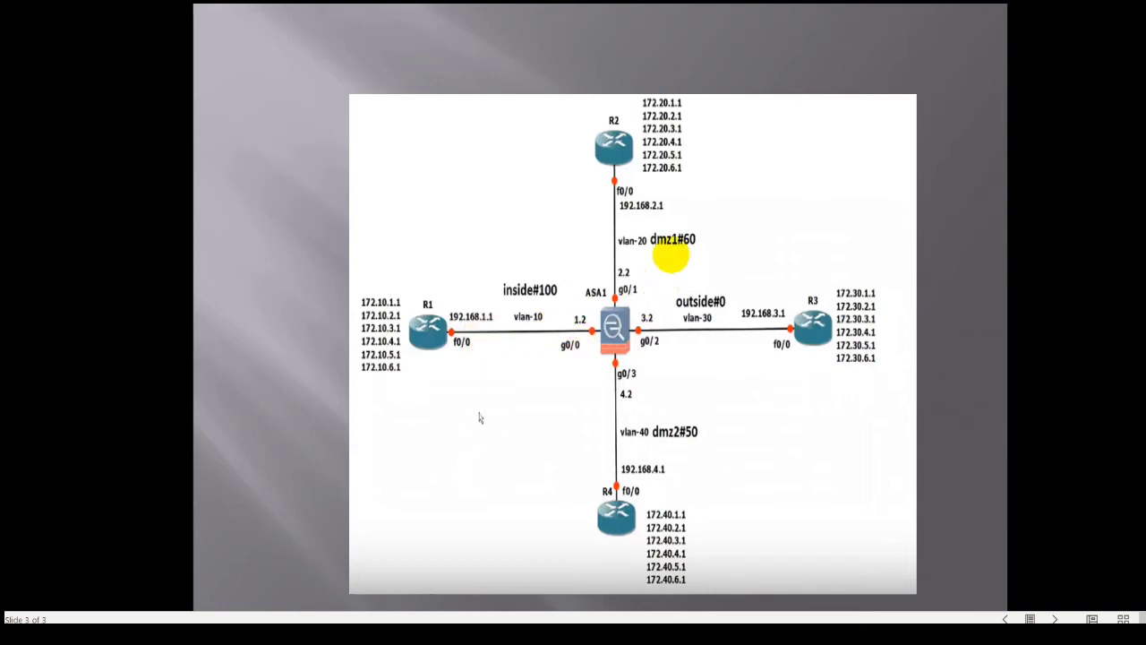
key(alt+Tab)
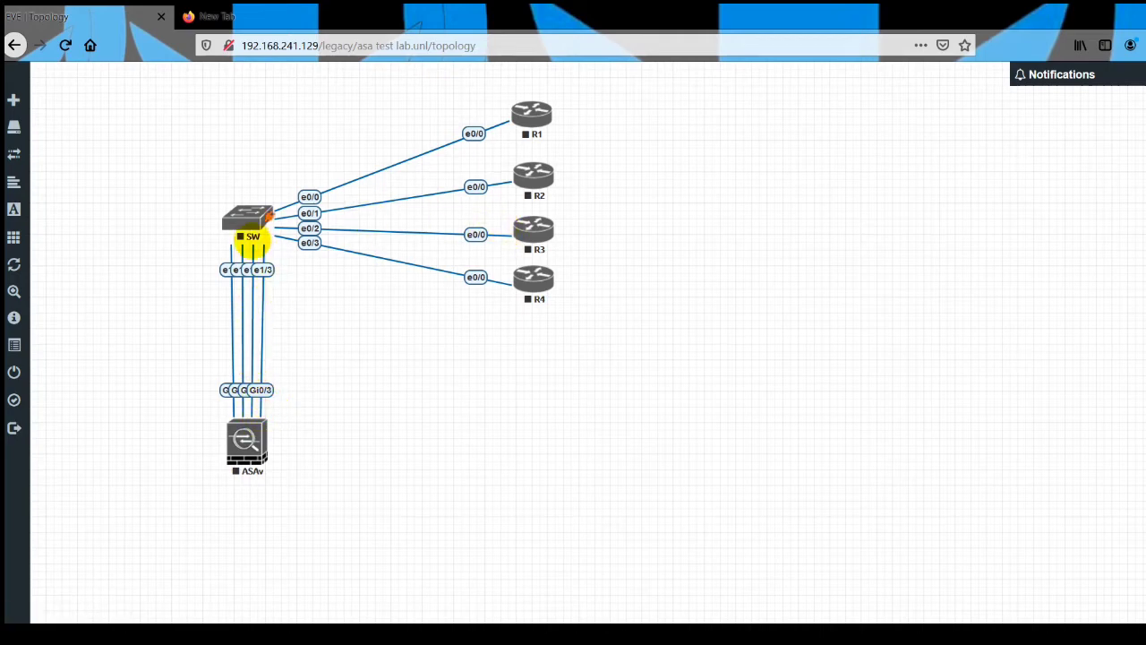
Shift the SW node slightly down and review the list of configured nodes.
drag(256, 226, 257, 236)
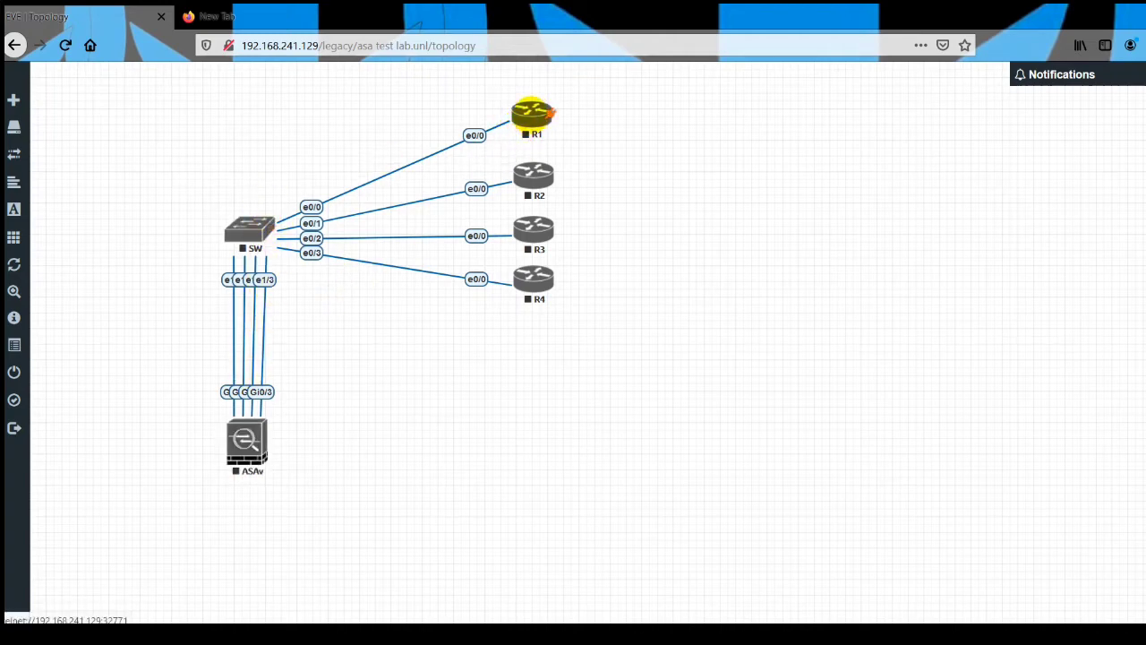
mouse_move(25, 159)
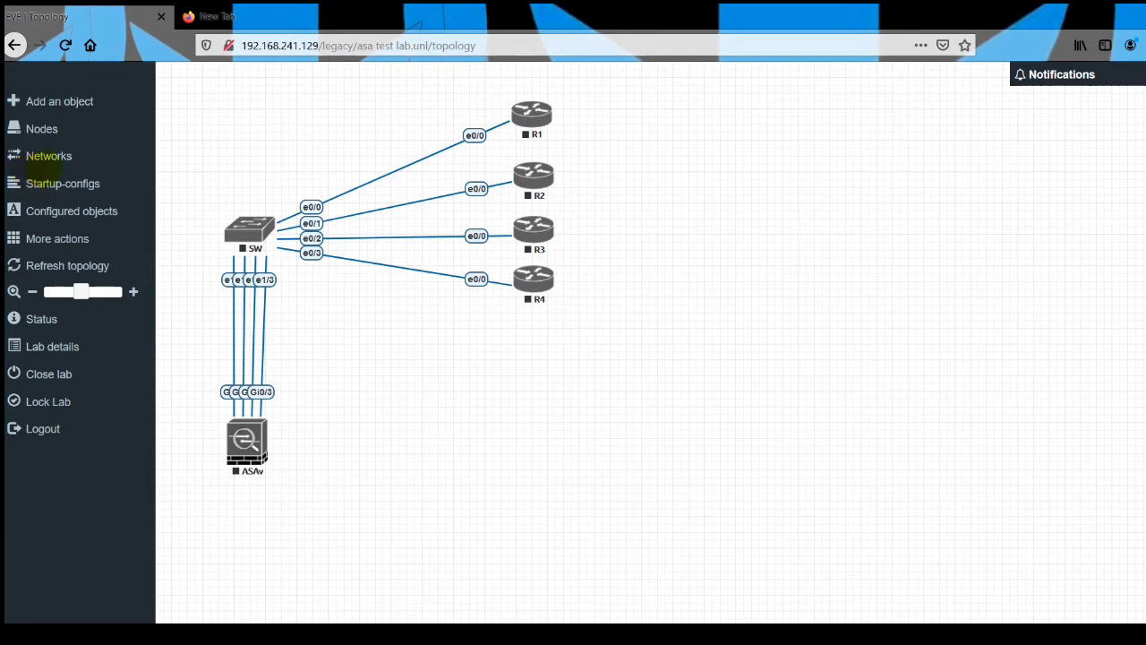
click(67, 135)
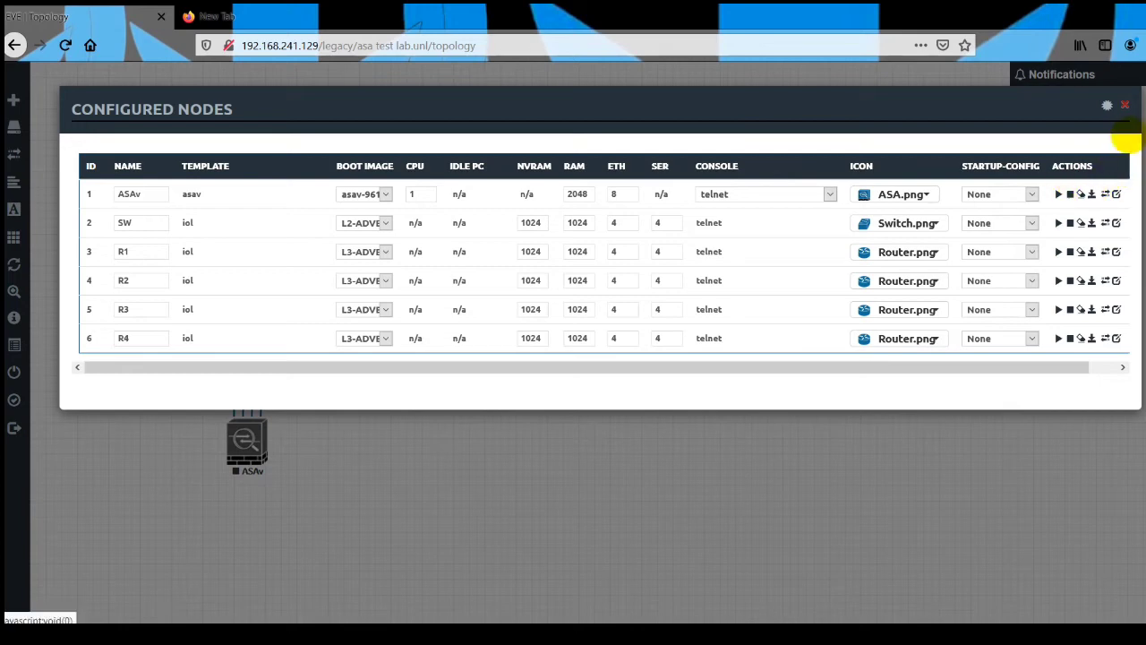
click(1125, 107)
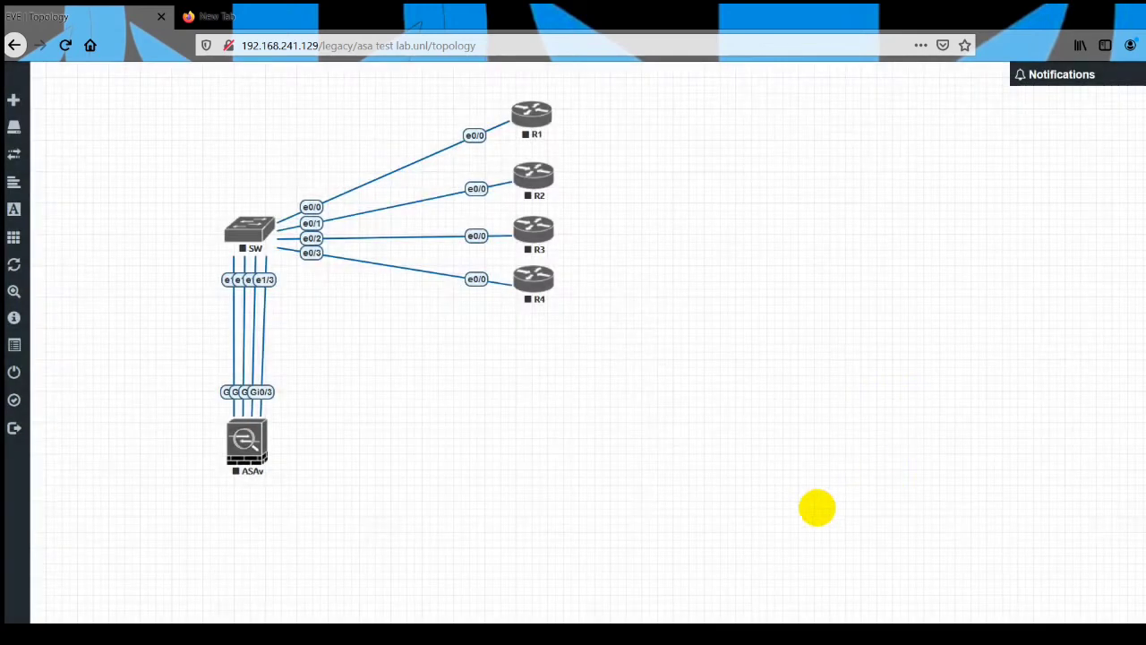
Start all lab nodes: ASAv, SW, R1, R2, R3 and R4.
drag(781, 527, 215, 77)
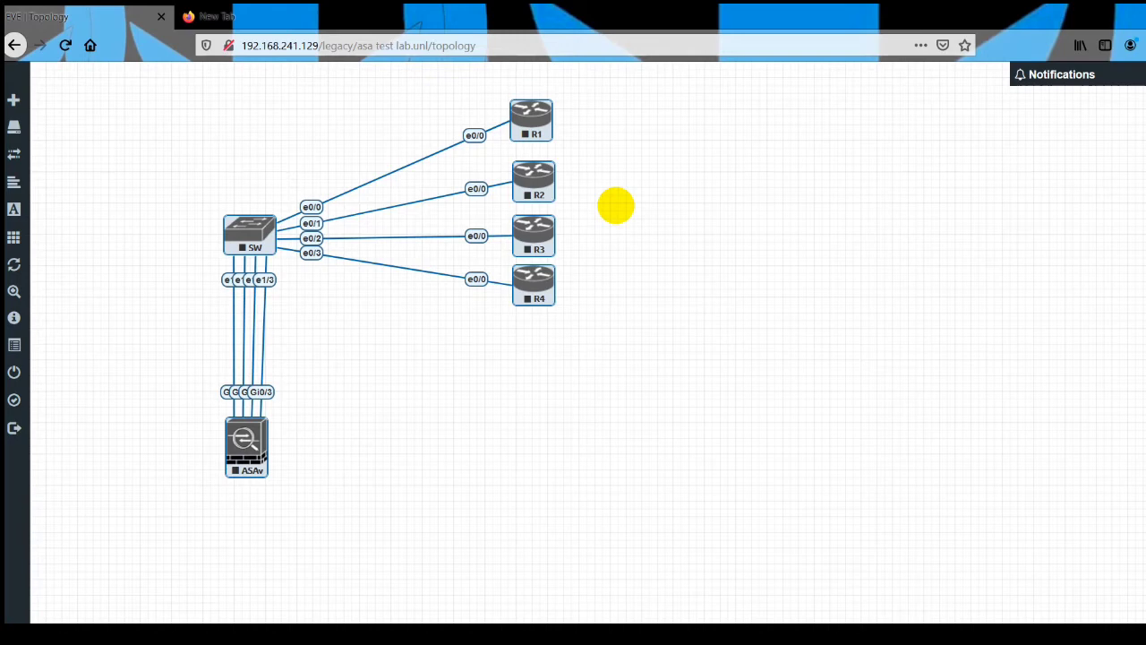
click(615, 193)
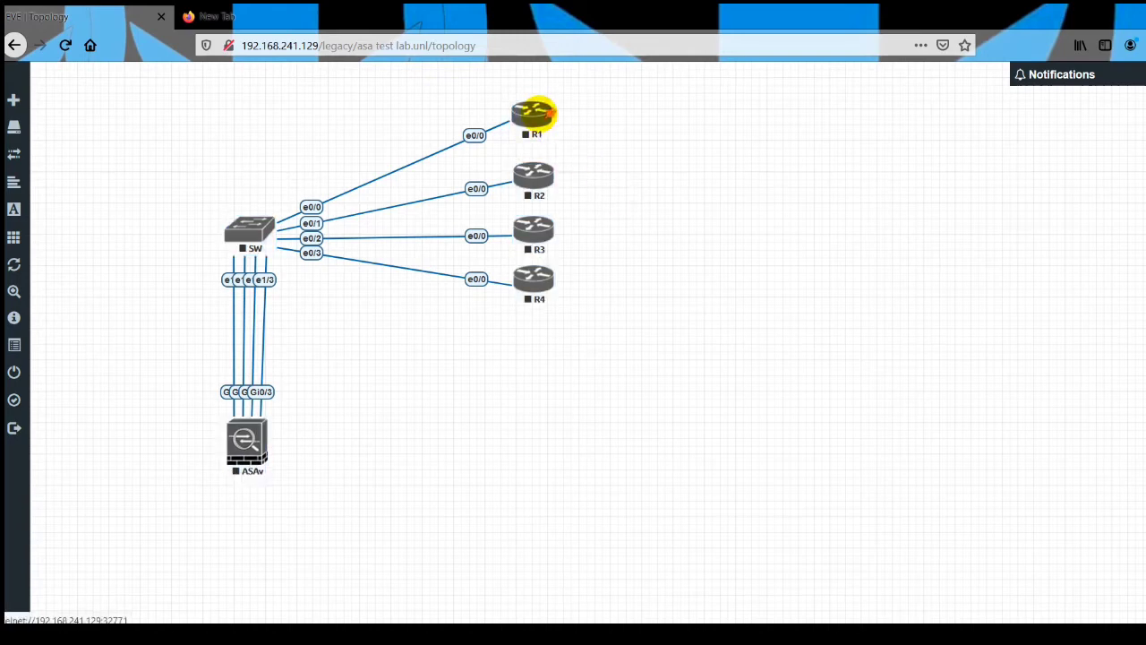
right_click(537, 113)
click(582, 146)
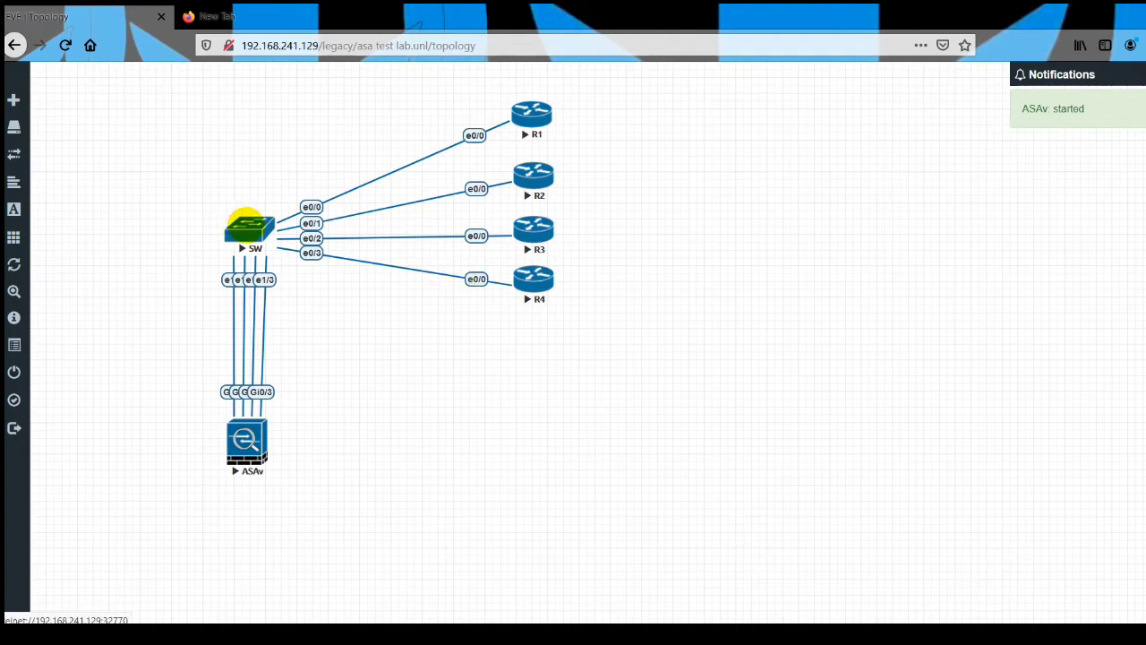
Open the R1 console, answer no to the initial configuration dialog and minimize the console.
click(246, 226)
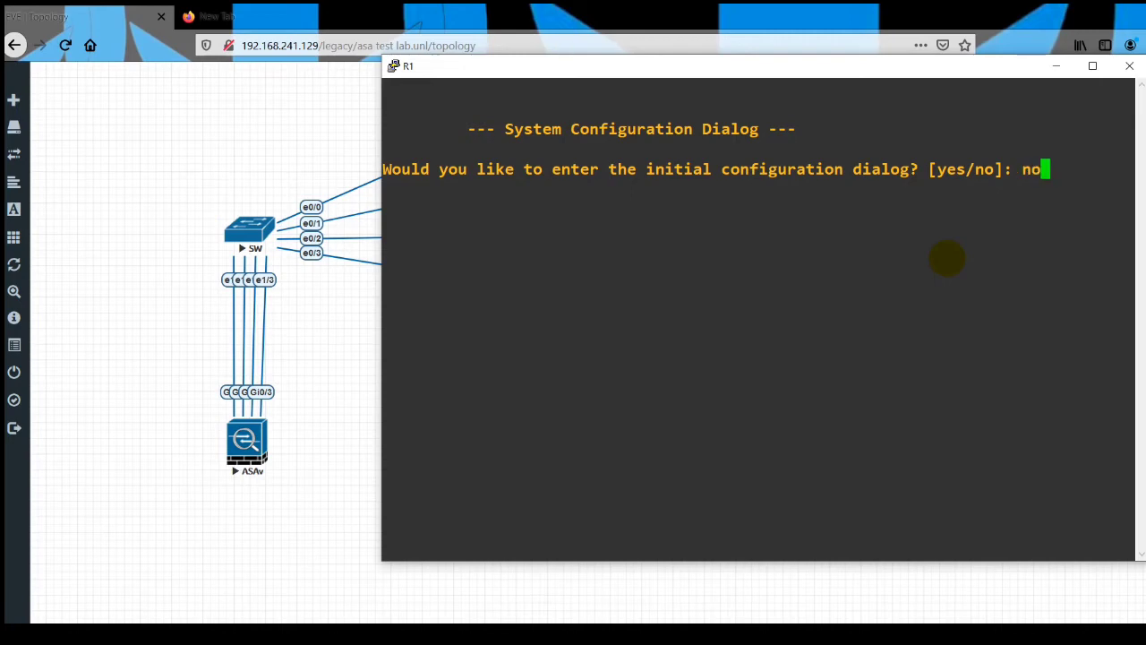
key(Return)
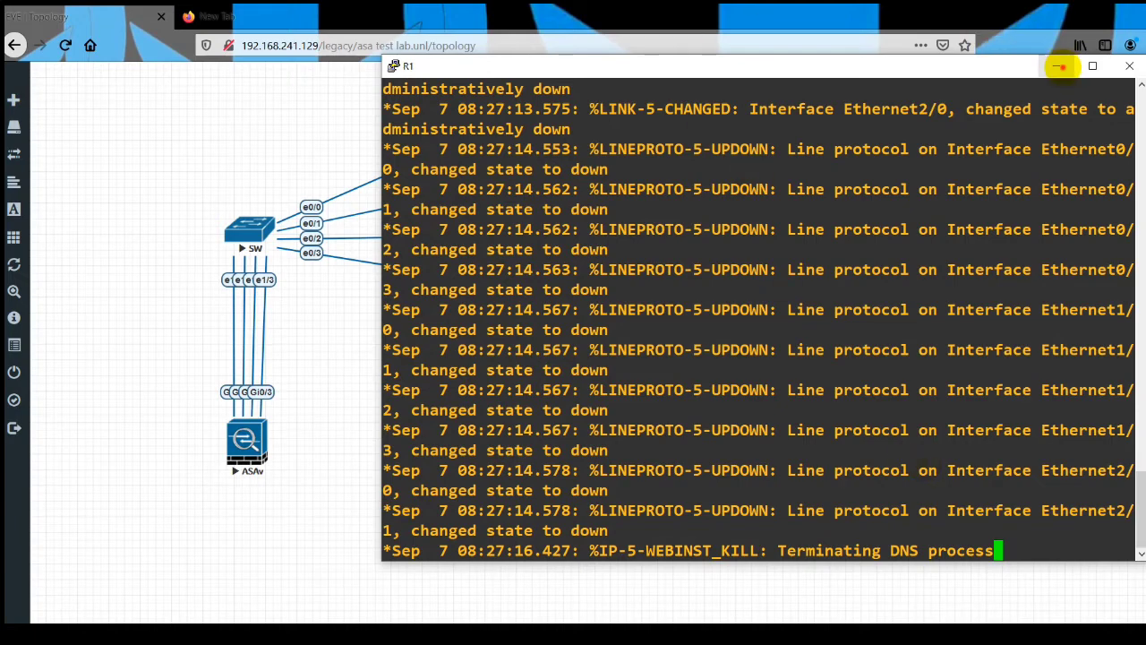
click(1056, 65)
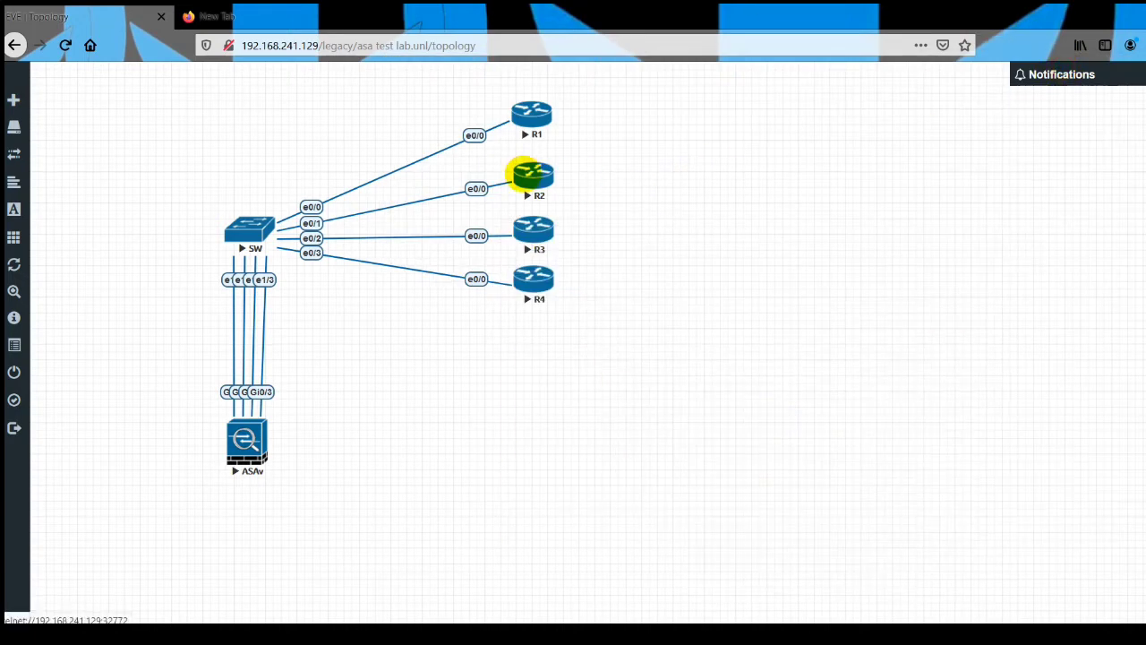
Open the R2 console and answer no to the initial configuration dialog and yes to the follow-up prompt.
right_click(522, 172)
click(676, 165)
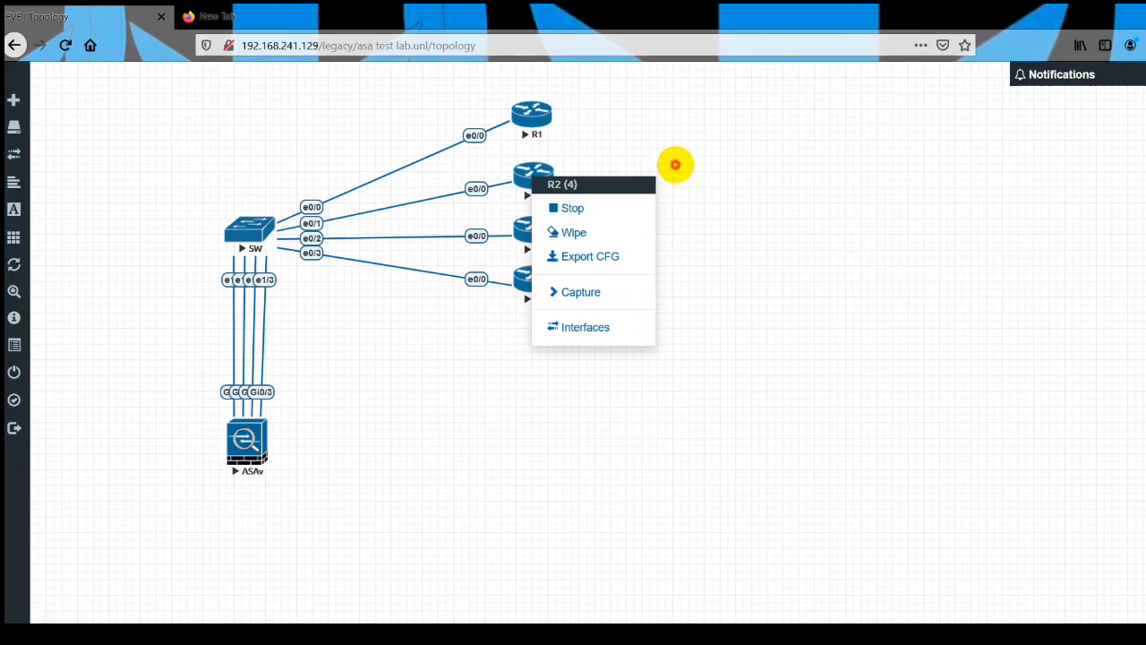
click(533, 179)
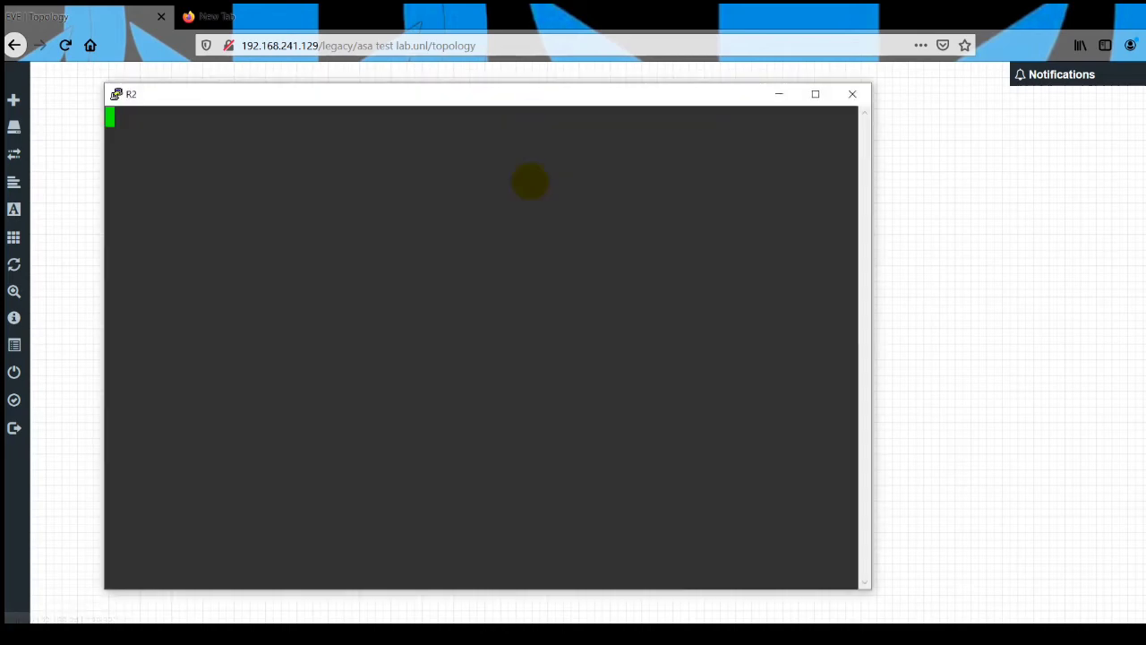
key(Return)
key(Return)
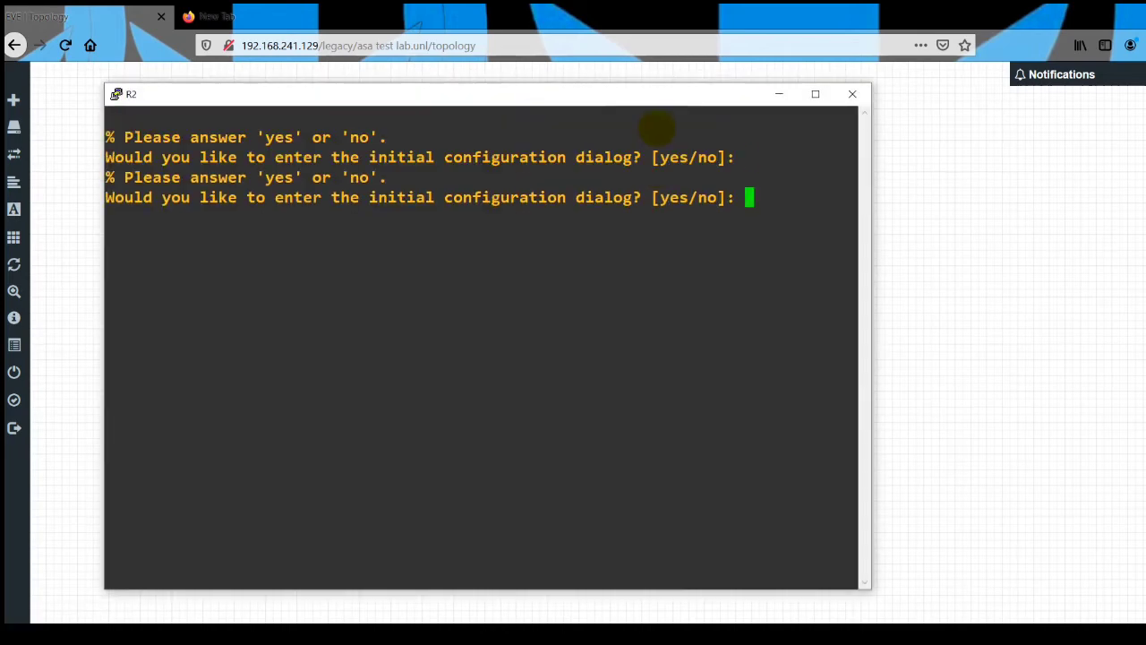
text(no)
key(Return)
text(yes)
key(Return)
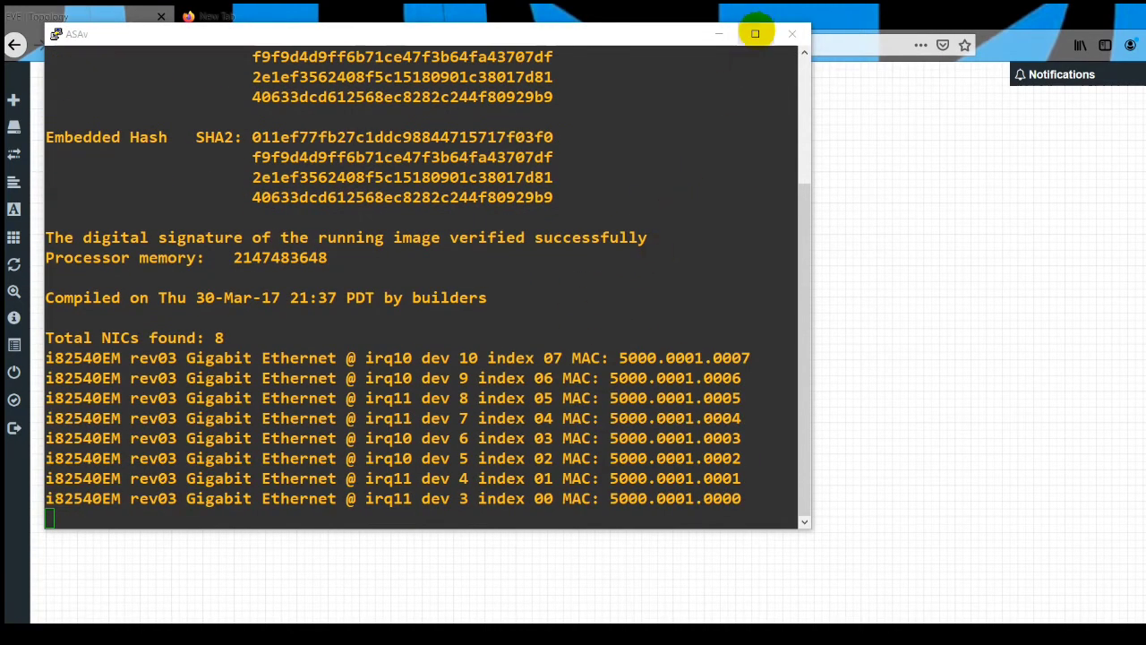
Maximize the ASAv console and enter privileged mode with en, leaving the password empty.
click(754, 33)
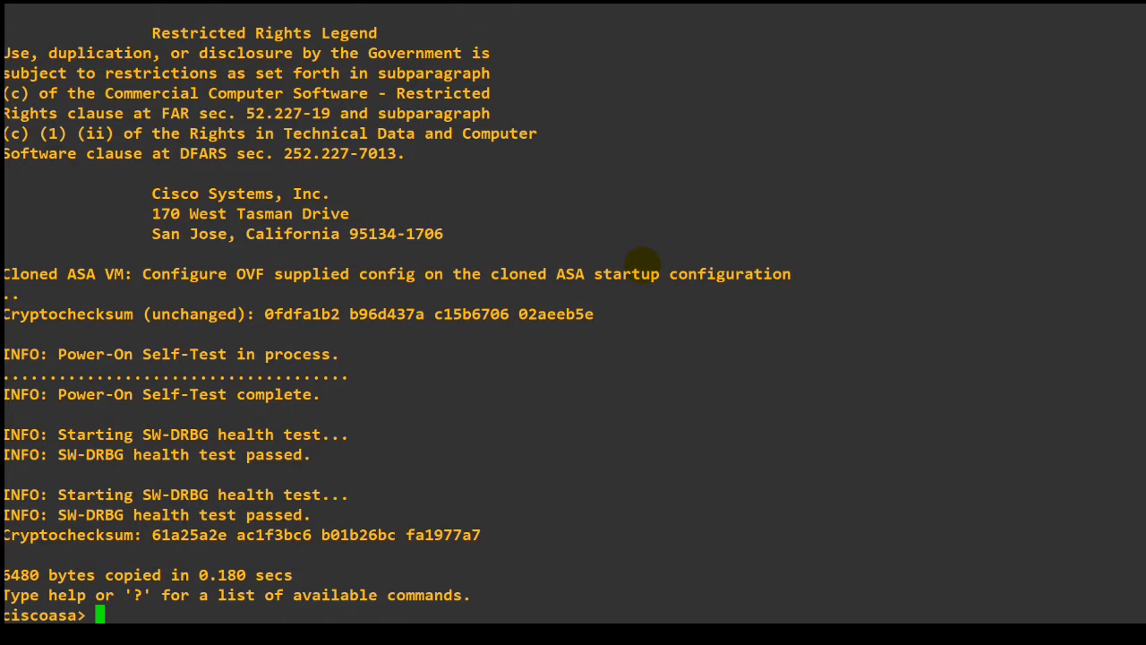
key(alt+Tab)
key(alt+Tab)
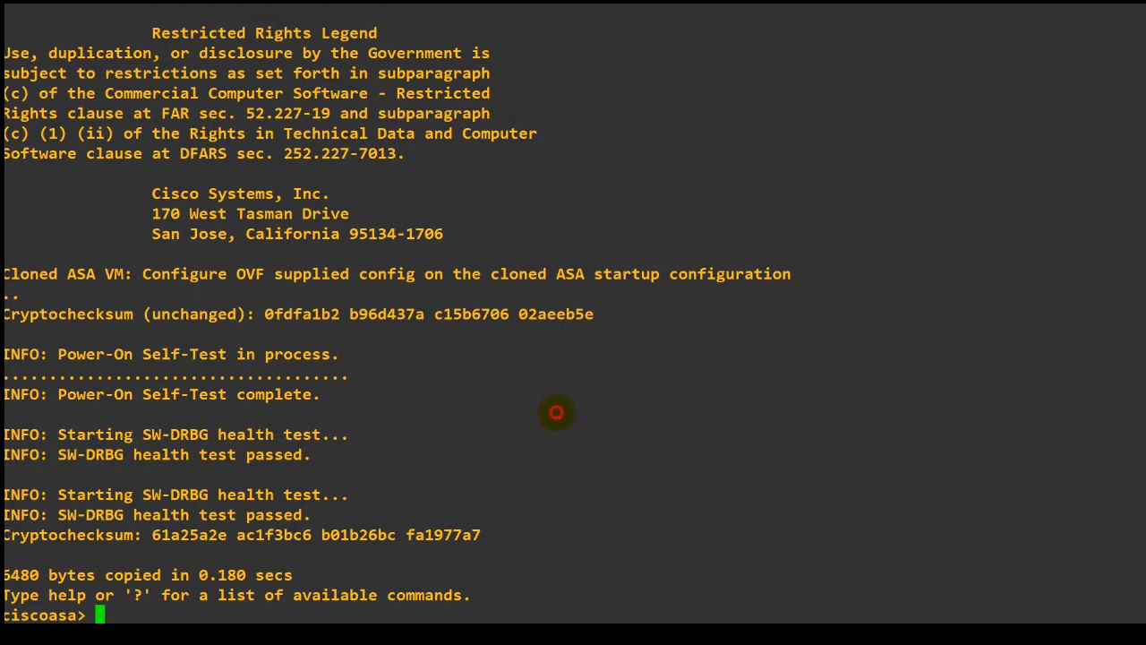
text(en)
key(Return)
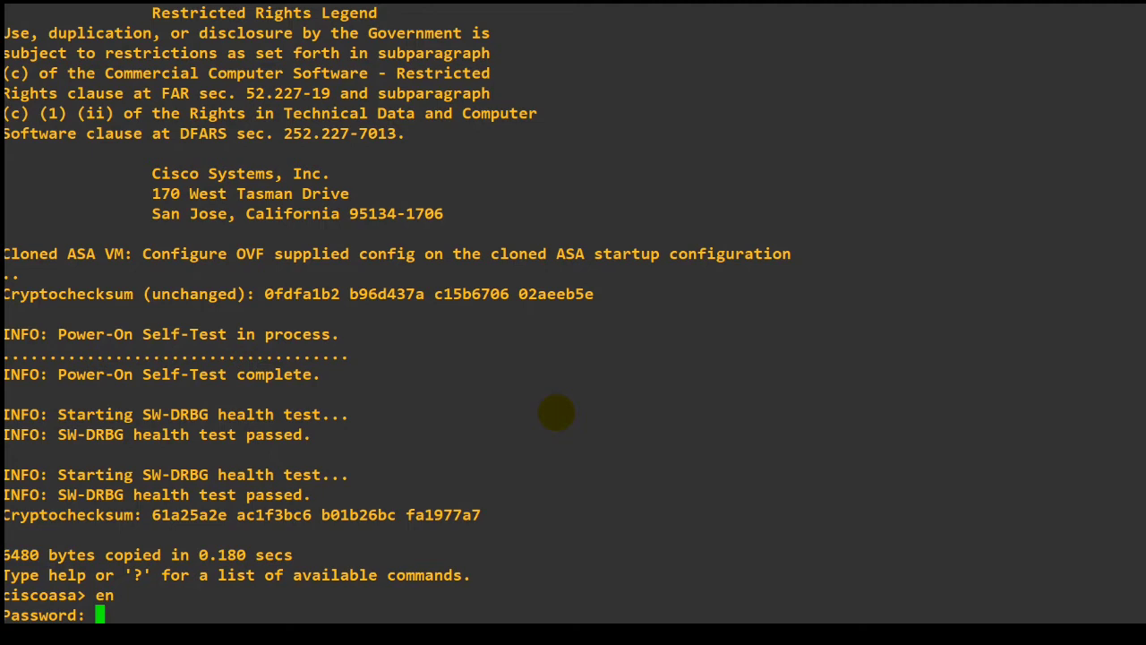
key(Return)
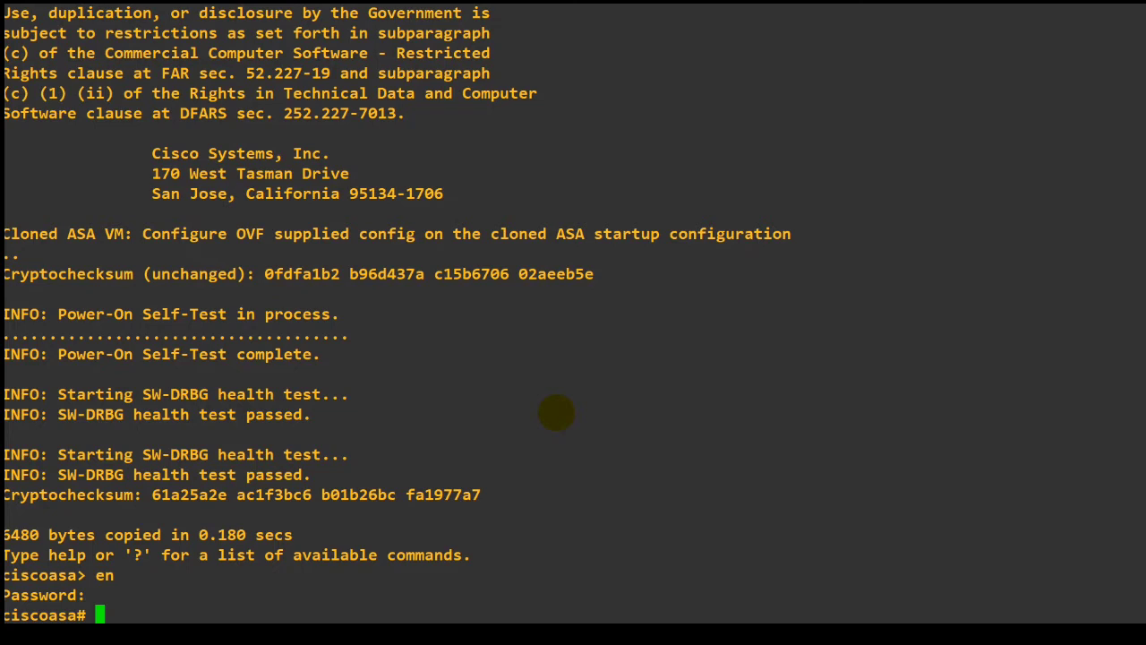
Enter configuration mode on the ASAv with conf t and answer N to anonymous error reporting.
text(conft)
key(BackSpace)
text(t)
key(Return)
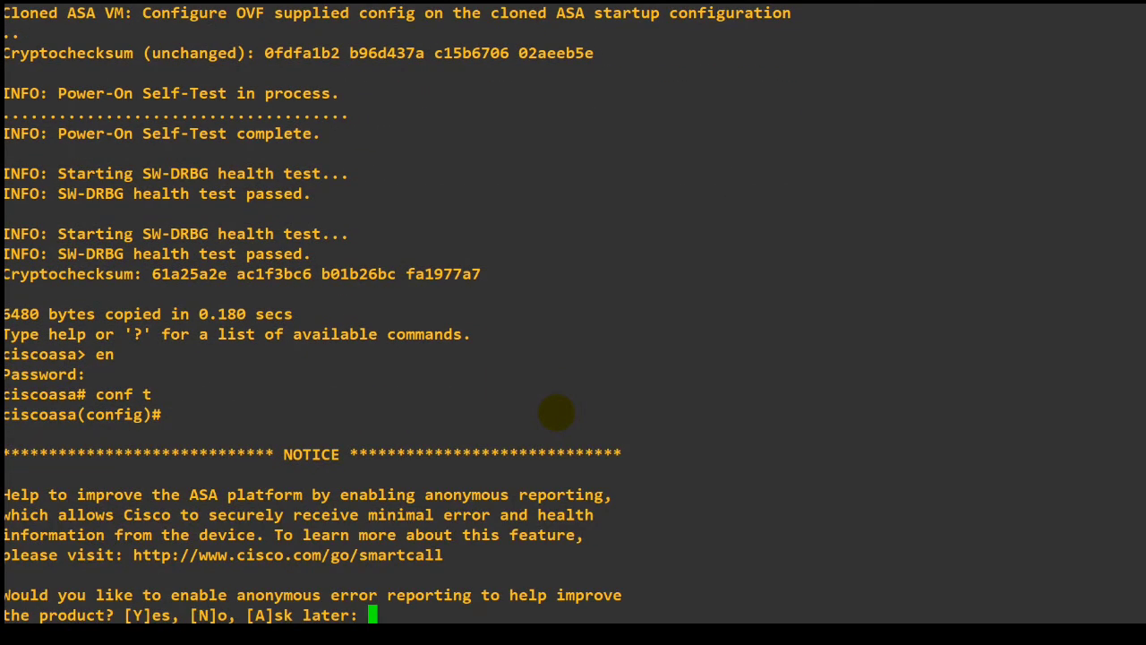
text(N)
key(Return)
Set the firewall's hostname to ASA.
text(hos)
key(Tab)
text(ASA)
key(Return)
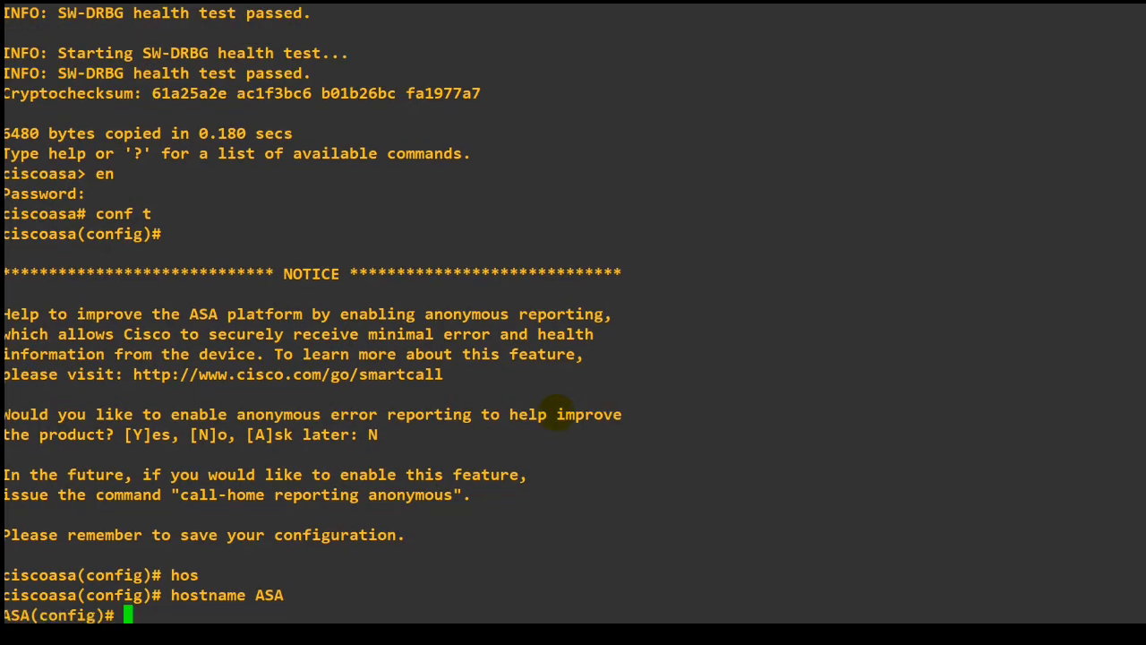
Switch to the SW console, maximize it and enter privileged mode with en.
key(alt+Tab)
key(alt+Tab)
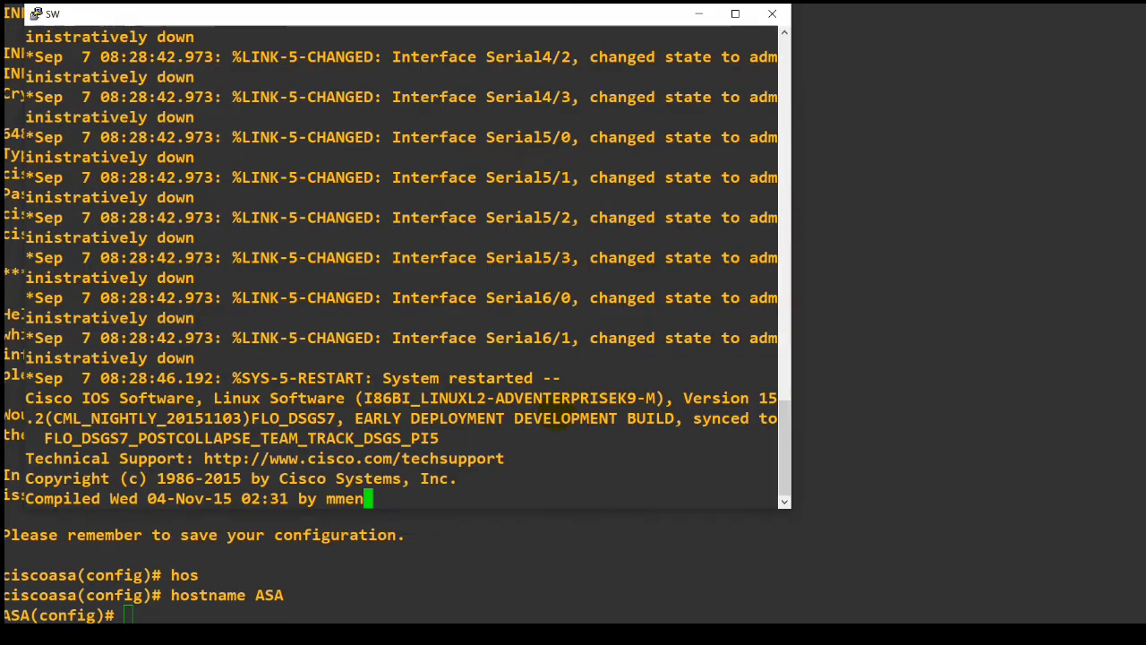
key(Return)
key(Return)
key(Return)
key(Return)
key(Return)
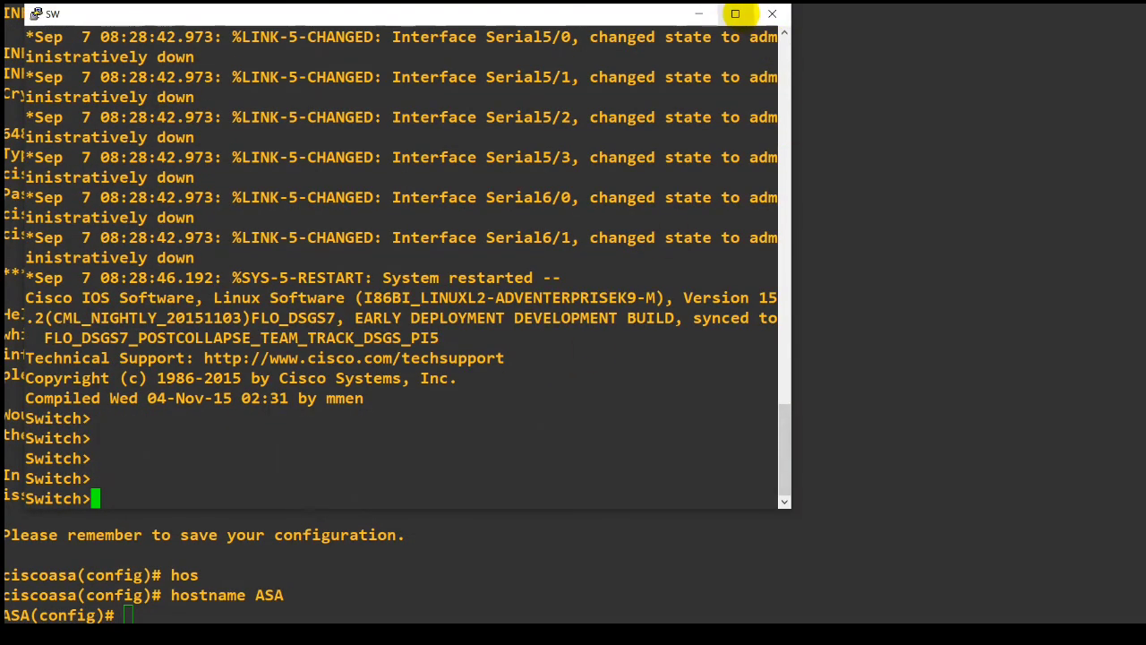
click(735, 14)
key(Return)
key(Return)
key(Return)
text(en)
key(Return)
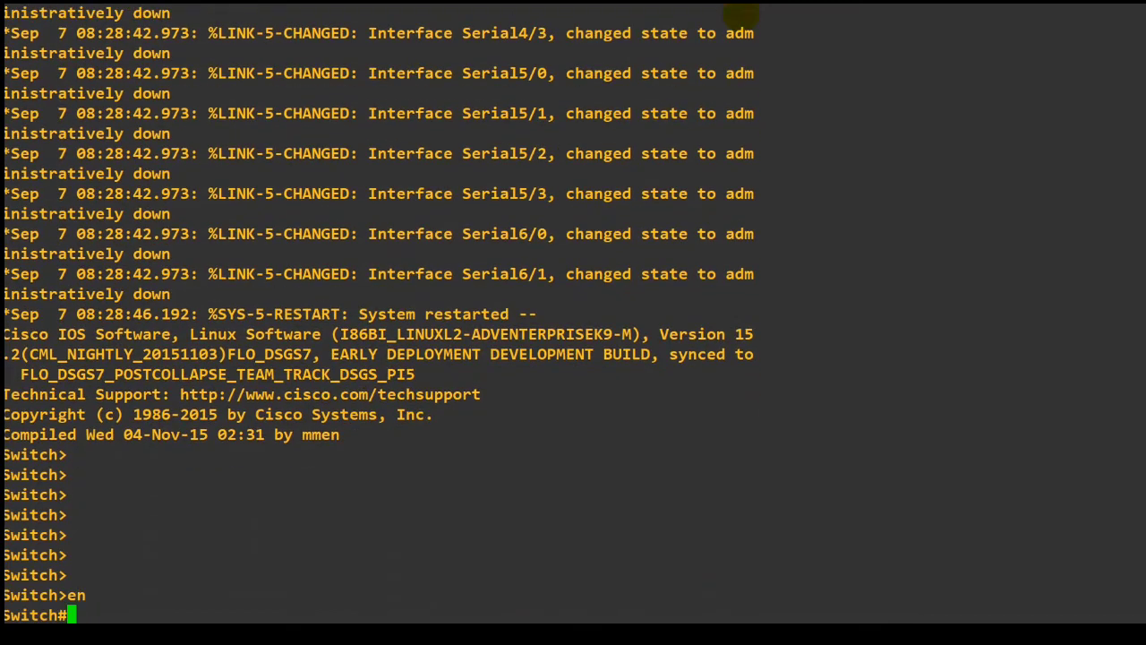
Set the switch's hostname to SW in configuration mode and save the configuration with wr.
text(conf t)
key(Return)
text(hos)
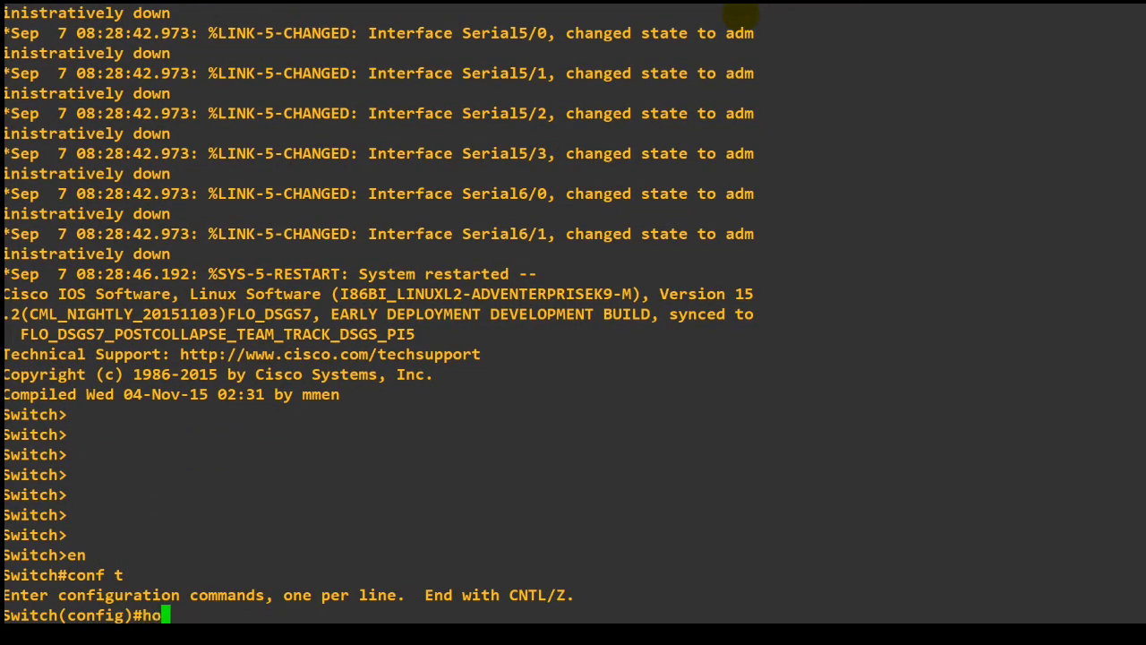
key(Tab)
text(SW)
key(Return)
text(end)
key(Return)
text(wr)
key(Return)
Switch to the R1 console, maximize it and bring up its command prompt.
key(alt+Tab)
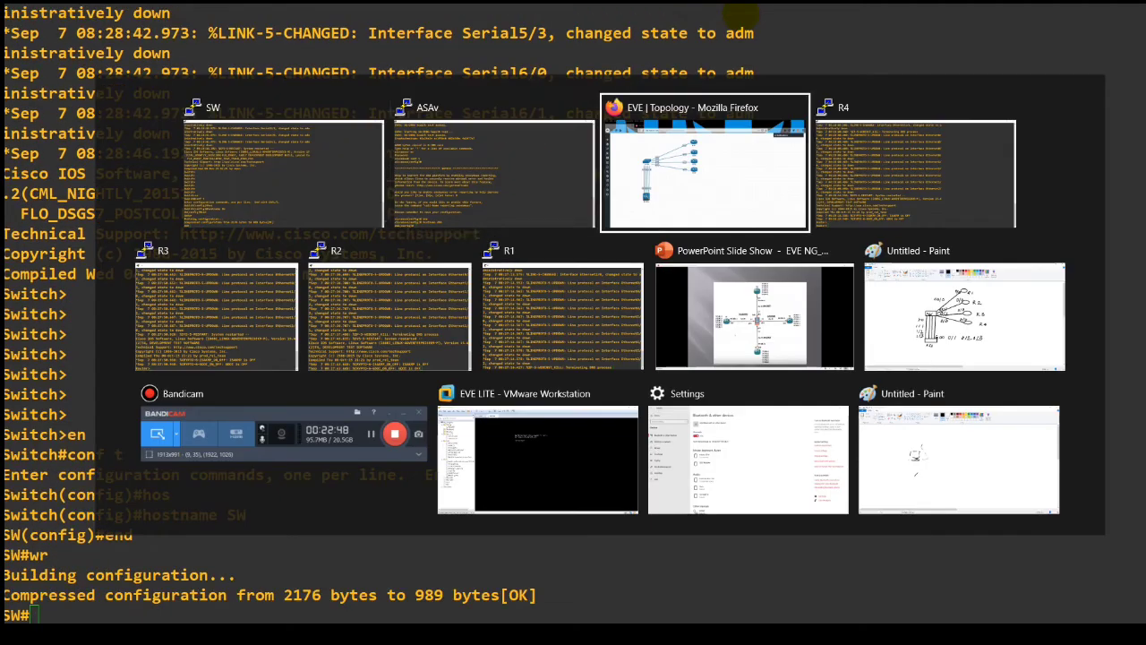
key(alt+Tab)
key(alt+Tab)
key(alt+Tab)
key(alt+Tab)
key(alt+Tab)
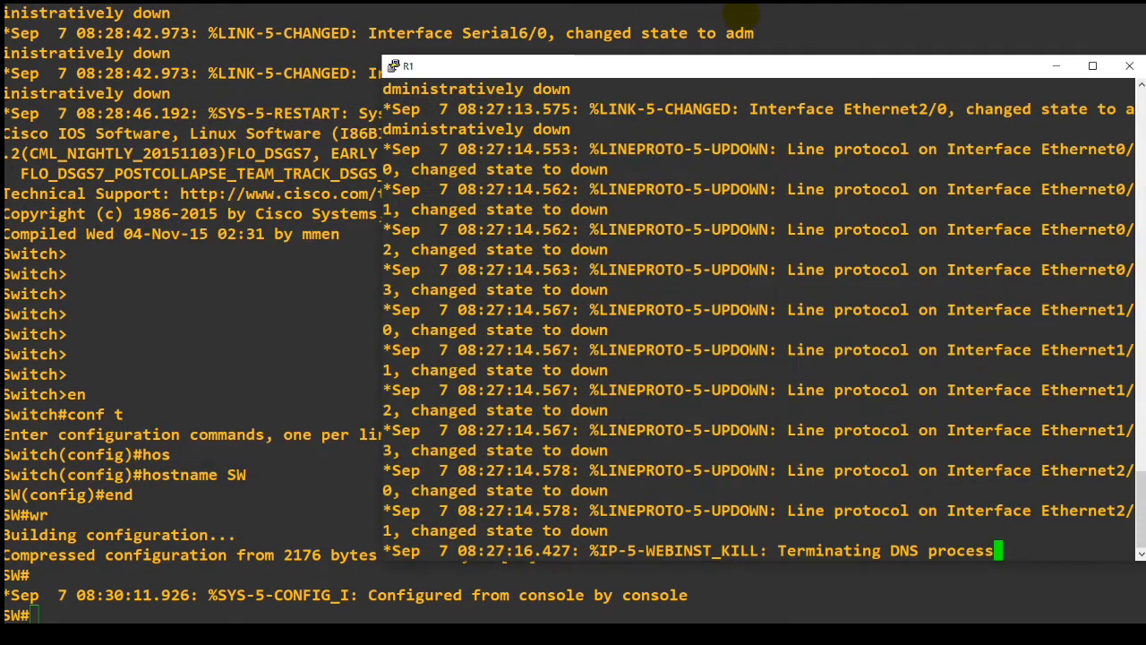
key(Return)
key(Return)
key(Return)
double_click(702, 66)
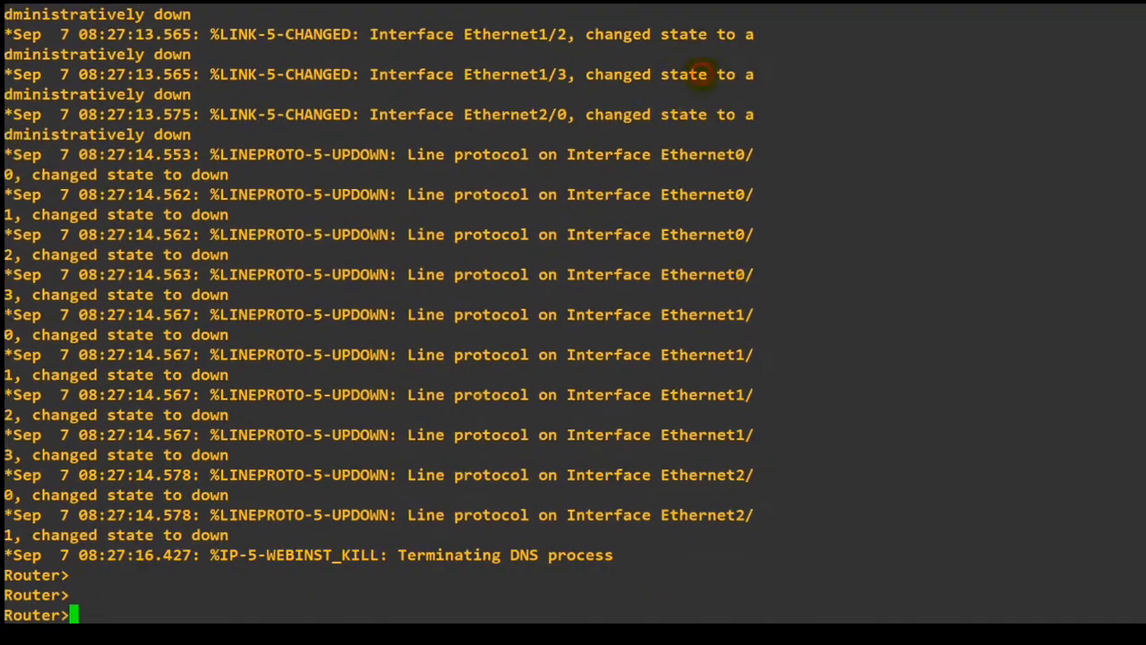
key(Return)
key(Return)
key(Return)
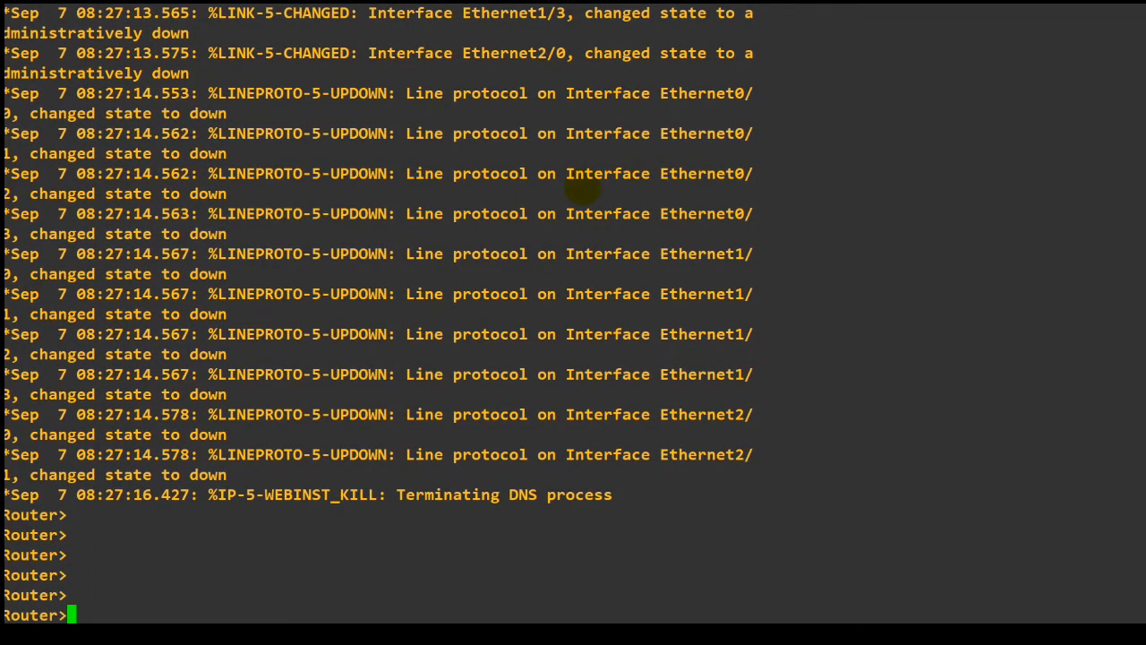
Enter configuration mode on the first router with en and conf t, and set its hostname to R1.
text(en)
key(Return)
text(conf t)
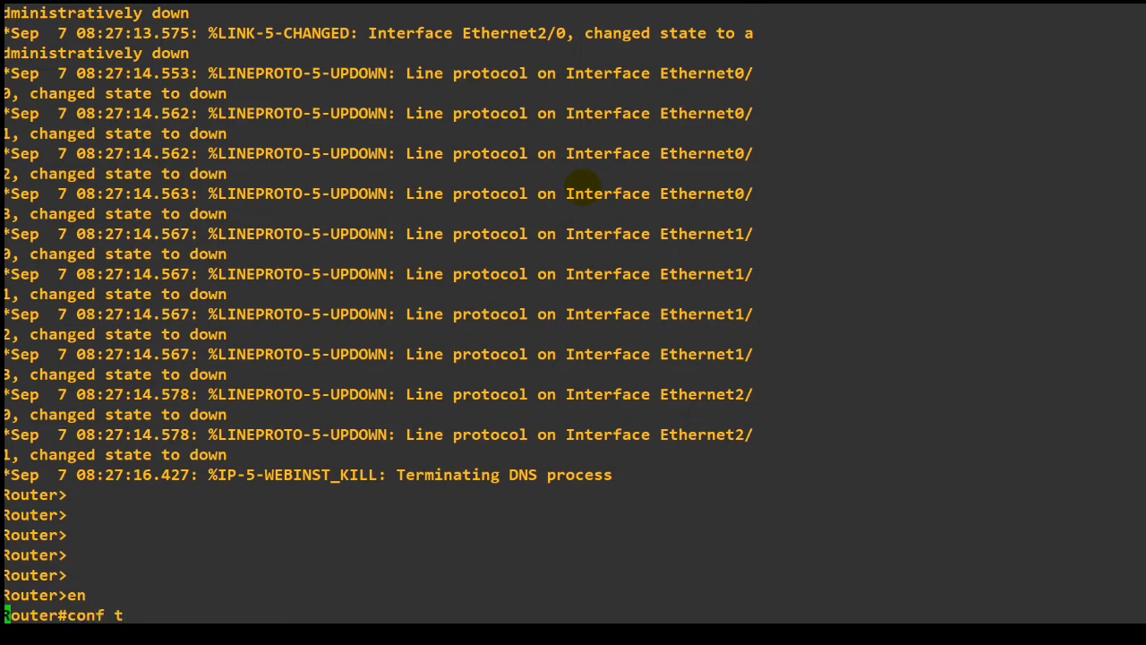
key(Return)
text(hos)
key(Tab)
text(R1)
key(Return)
Leave configuration mode on R1 with end and save the configuration with wr.
text(endw)
key(Return)
text(r)
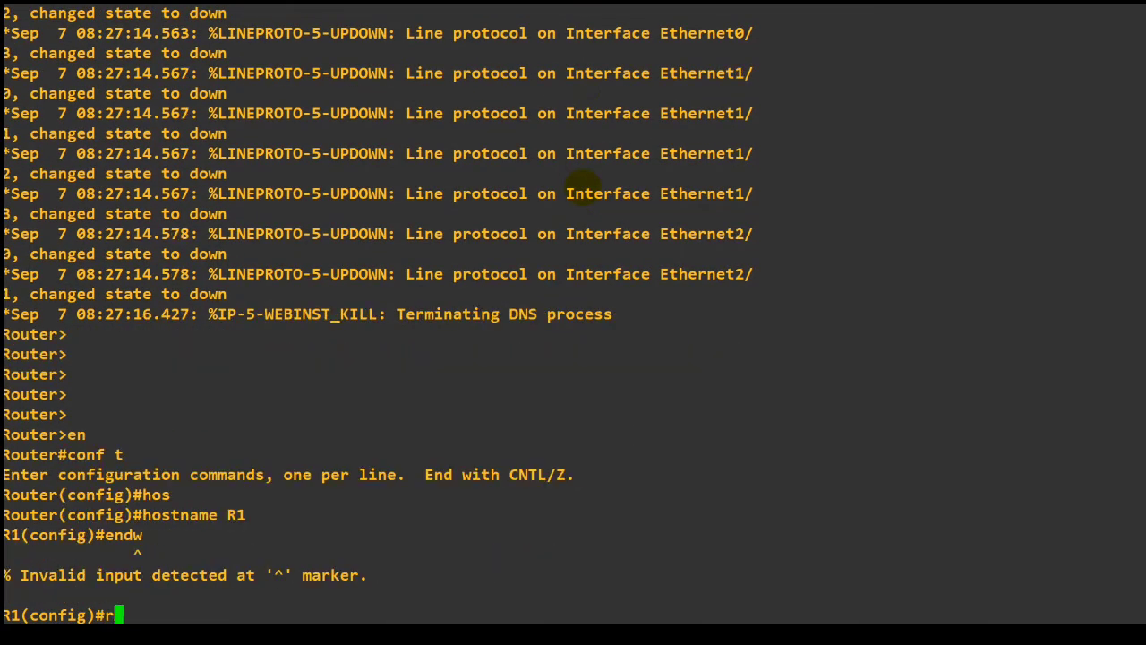
key(Return)
text(end)
key(Return)
text(wr)
key(Return)
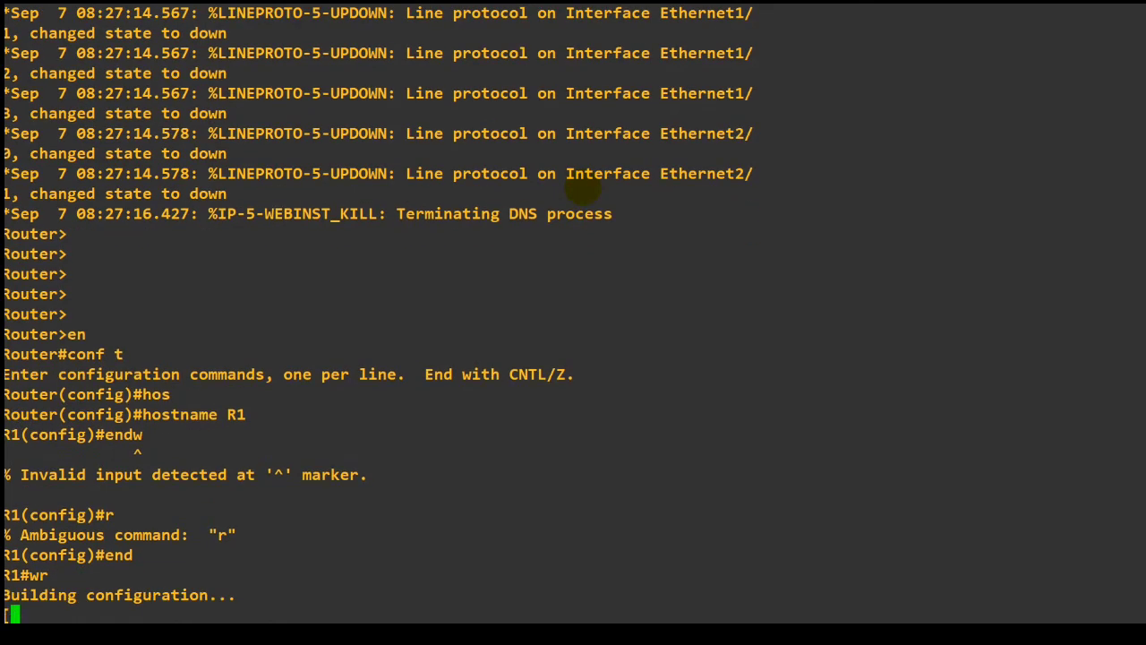
Switch to the R2 console and enter configuration mode with en and conf t.
key(alt+Tab)
key(alt+Tab)
key(alt+Tab)
key(alt+Tab)
key(alt+Tab)
key(alt+Tab)
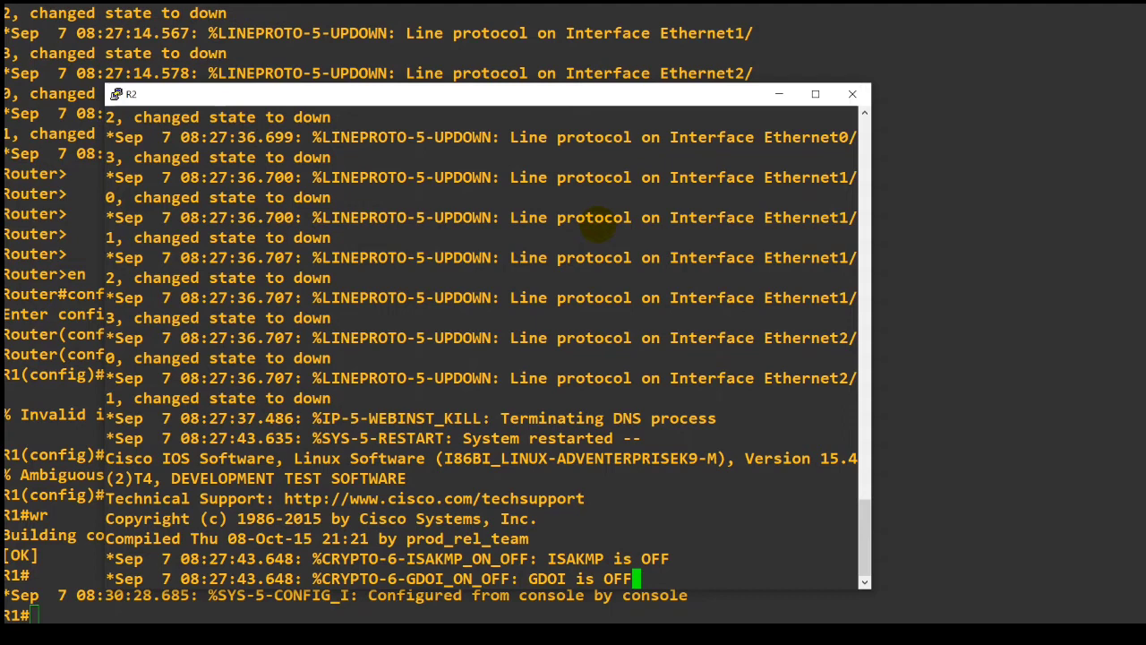
key(Return)
key(Return)
key(Return)
text(en)
key(Return)
text(conf t)
key(Return)
Set the second router's hostname to R2.
text(hos)
key(Tab)
text(R2)
key(Return)
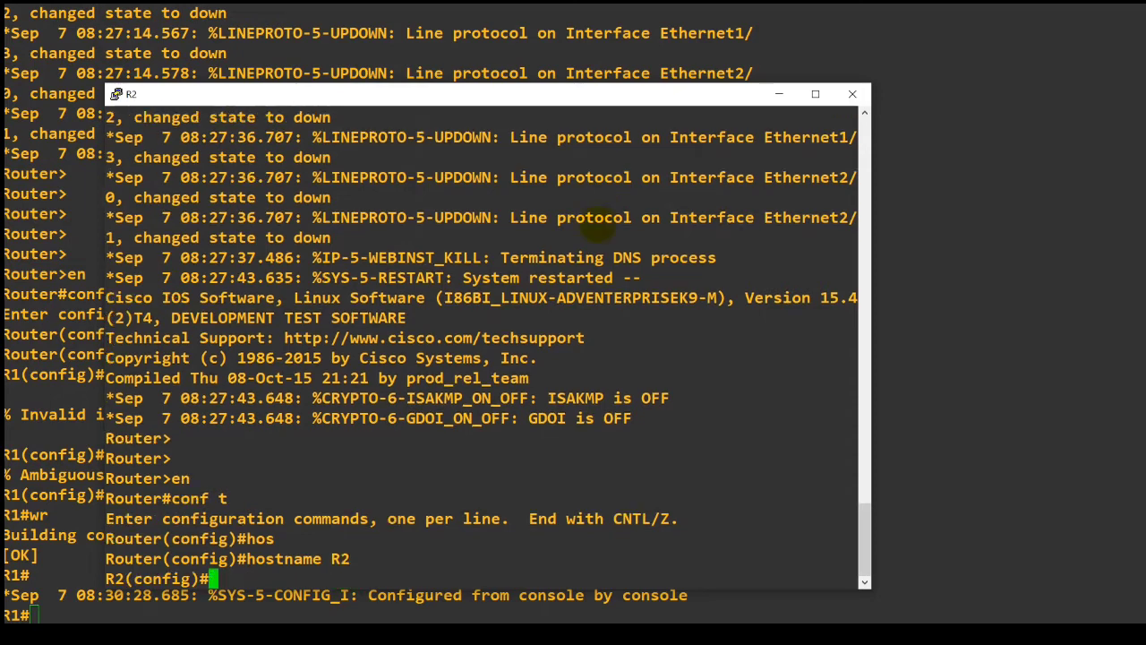
Switch to the R3 console and enter configuration mode with en and conf t.
key(alt+Tab)
key(alt+Tab)
key(alt+Tab)
key(alt+Tab)
key(alt+Tab)
key(alt+Tab)
key(Return)
key(Return)
key(Return)
text(en)
key(Return)
text(conf t)
key(Return)
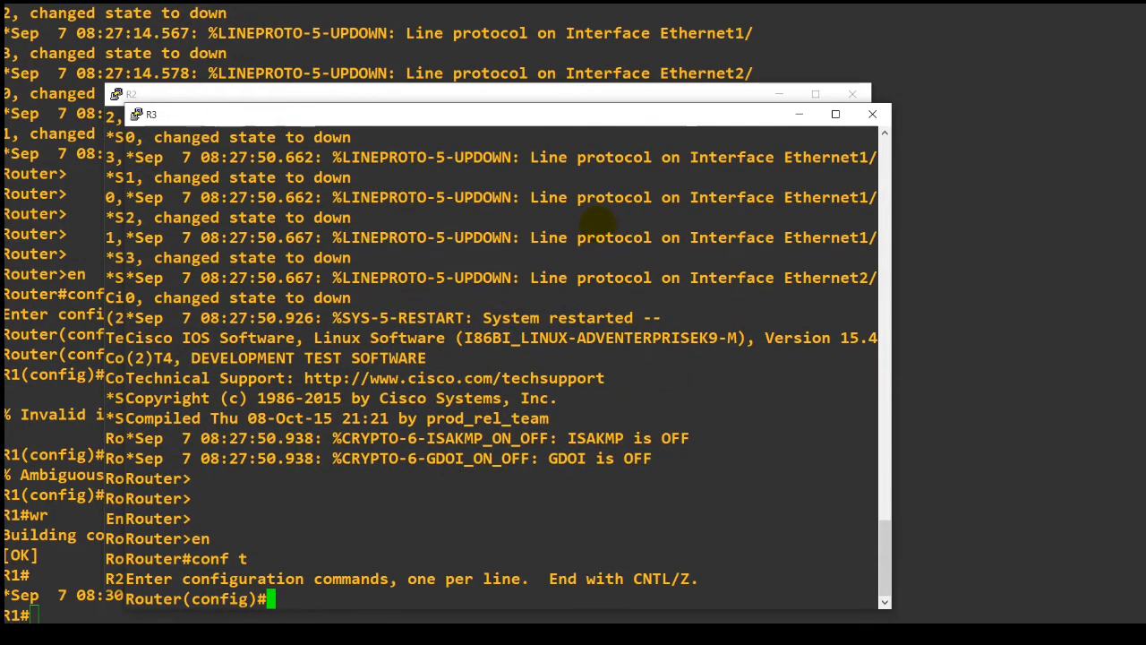
Set the third router's hostname to R3.
text(hos)
key(Tab)
text(R3)
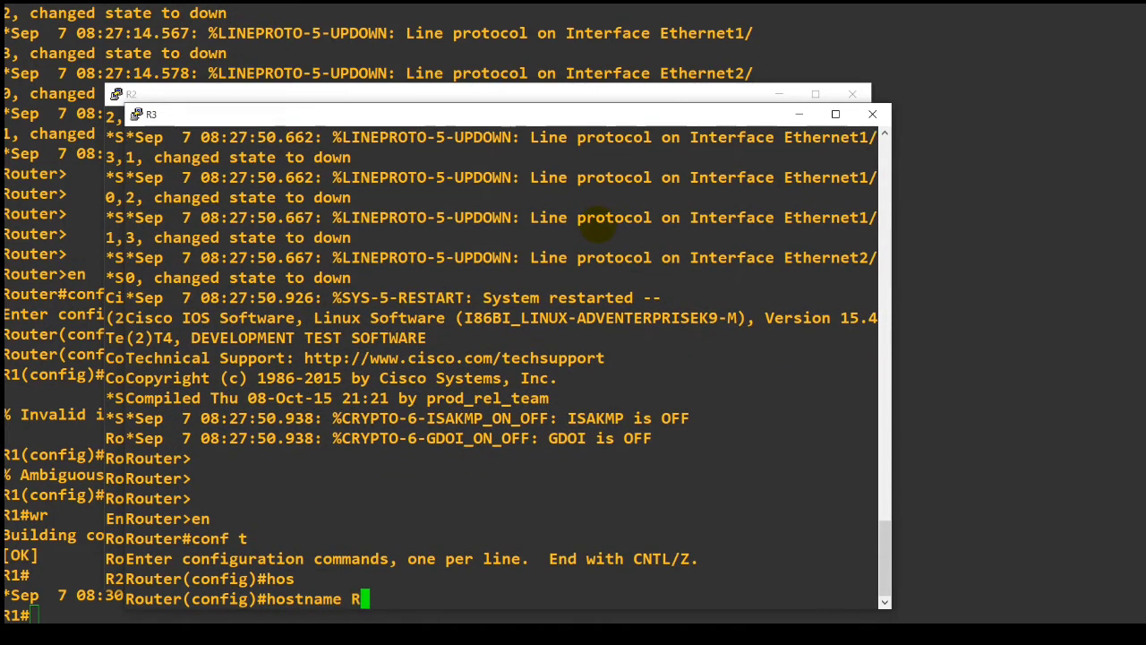
key(Return)
Switch to the R4 console and enter configuration mode with en and conf t.
key(alt+Tab)
key(alt+Tab)
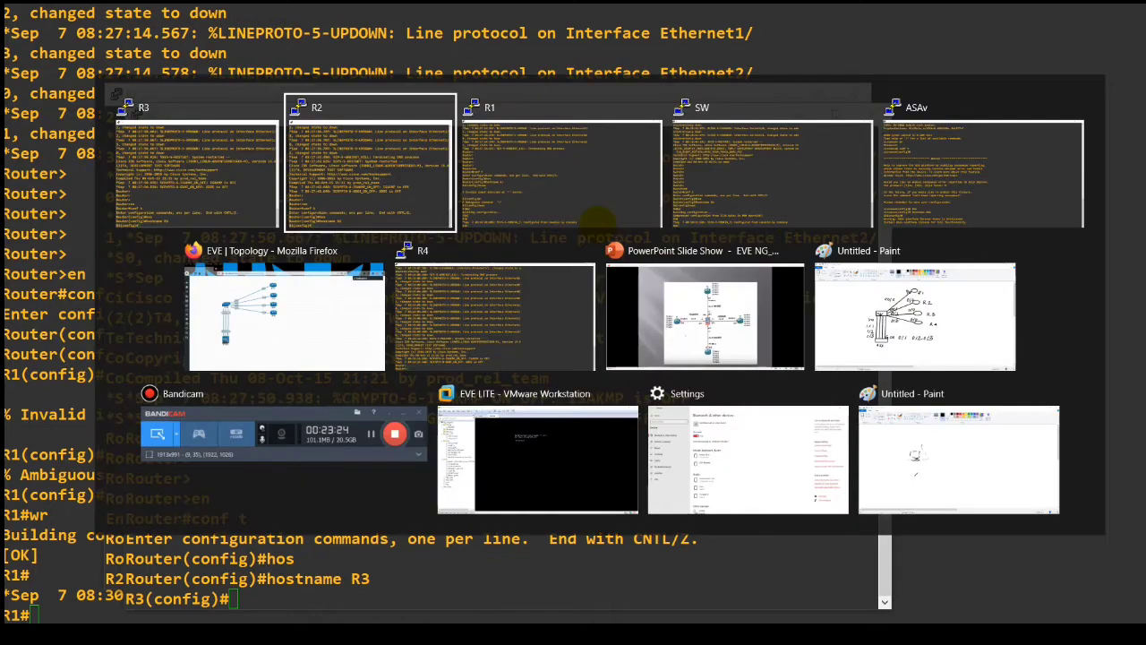
key(alt+Tab)
key(alt+Tab)
key(alt+Tab)
key(alt+Tab)
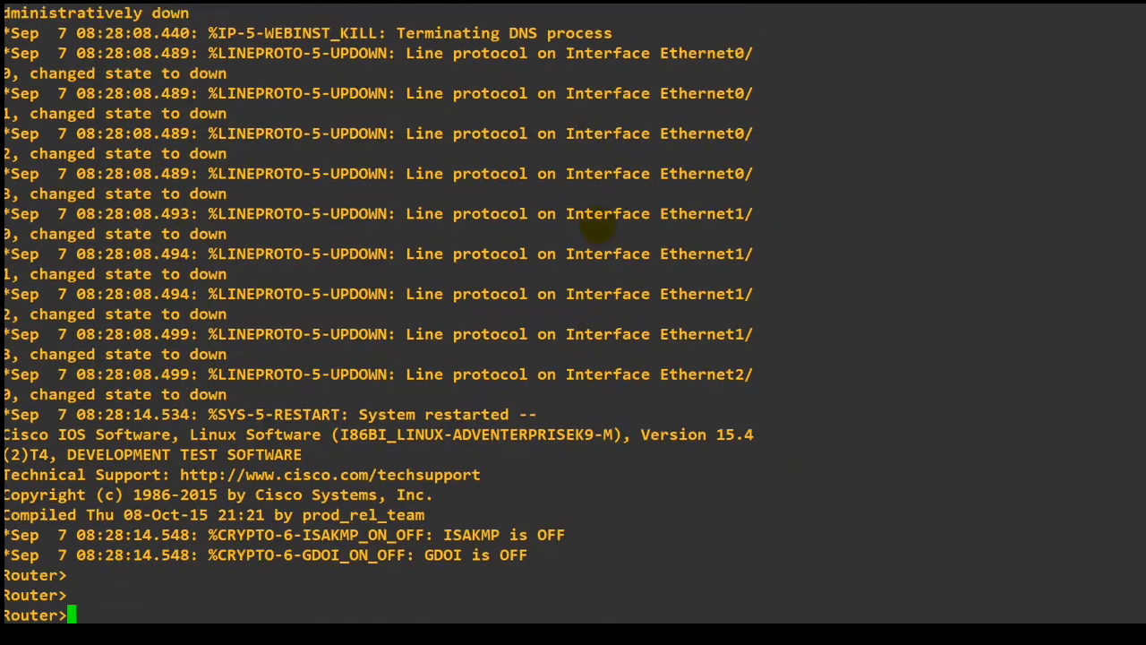
text(en)
key(Return)
text(conf t)
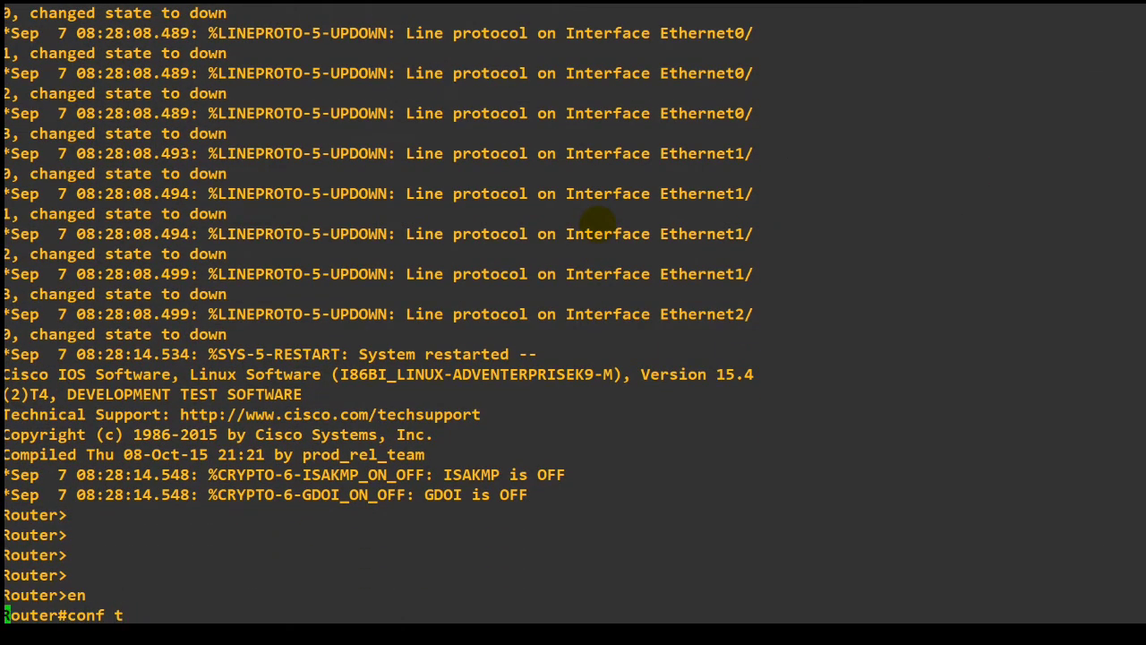
key(Return)
Set the fourth router's hostname to R4, leave configuration mode and save the configuration with wr.
text(hos)
key(Tab)
text(R4)
key(Return)
text(end)
key(Return)
text(wr)
key(Return)
Review the EVE topology in Firefox and the VLAN and addressing diagram in the PowerPoint slide show.
key(alt+Tab)
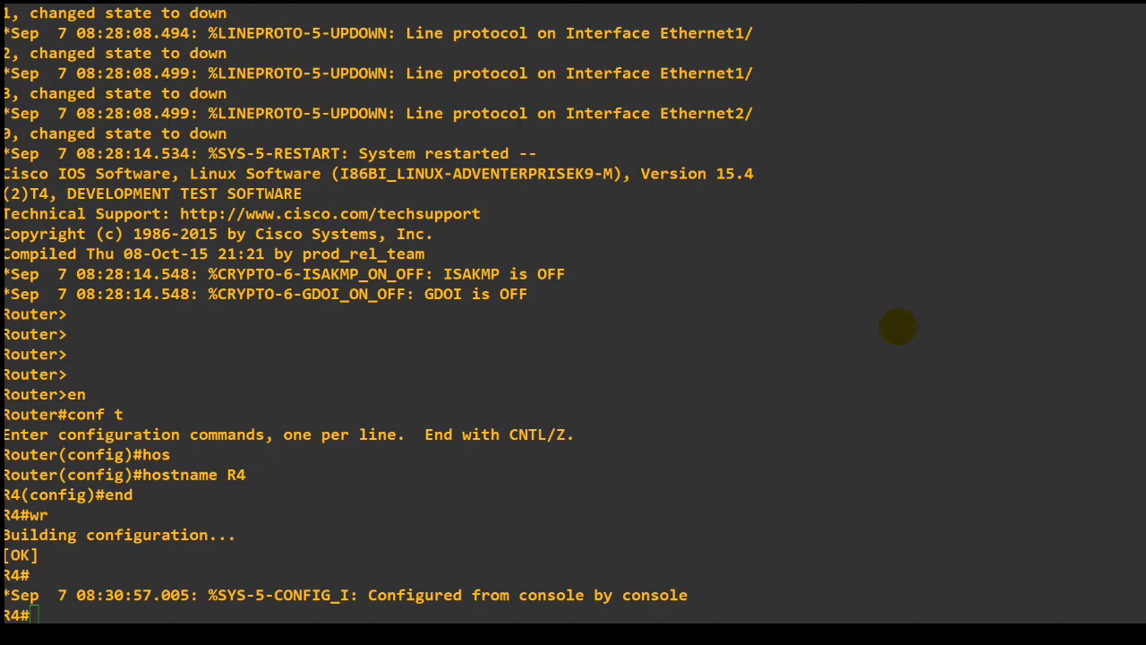
key(alt+Tab)
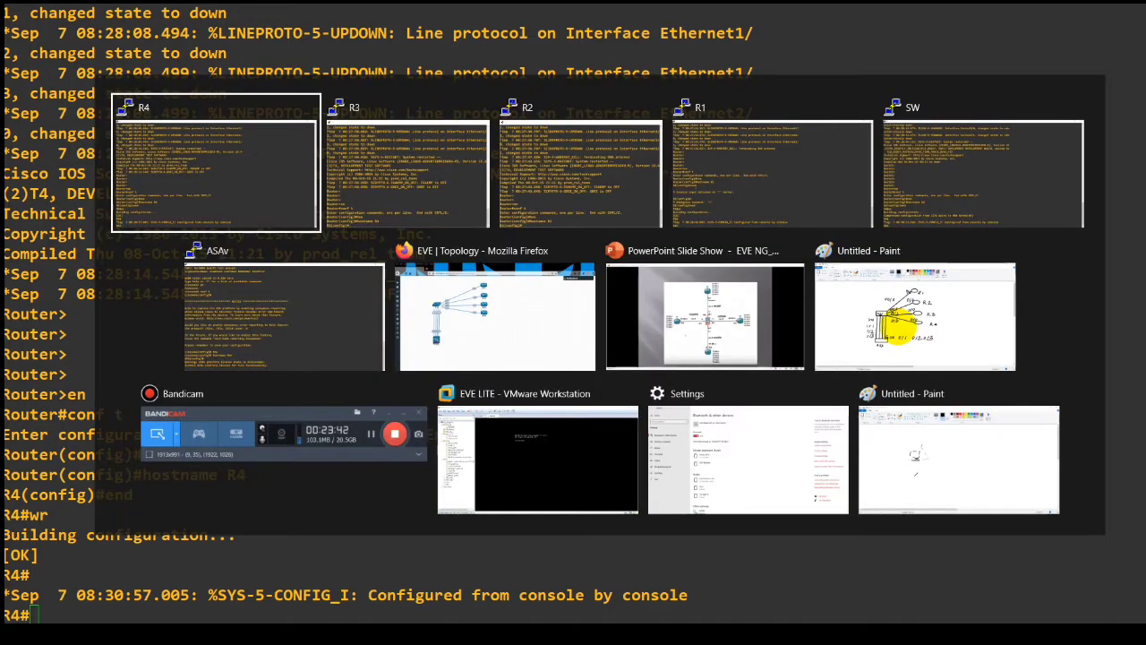
key(alt+Tab)
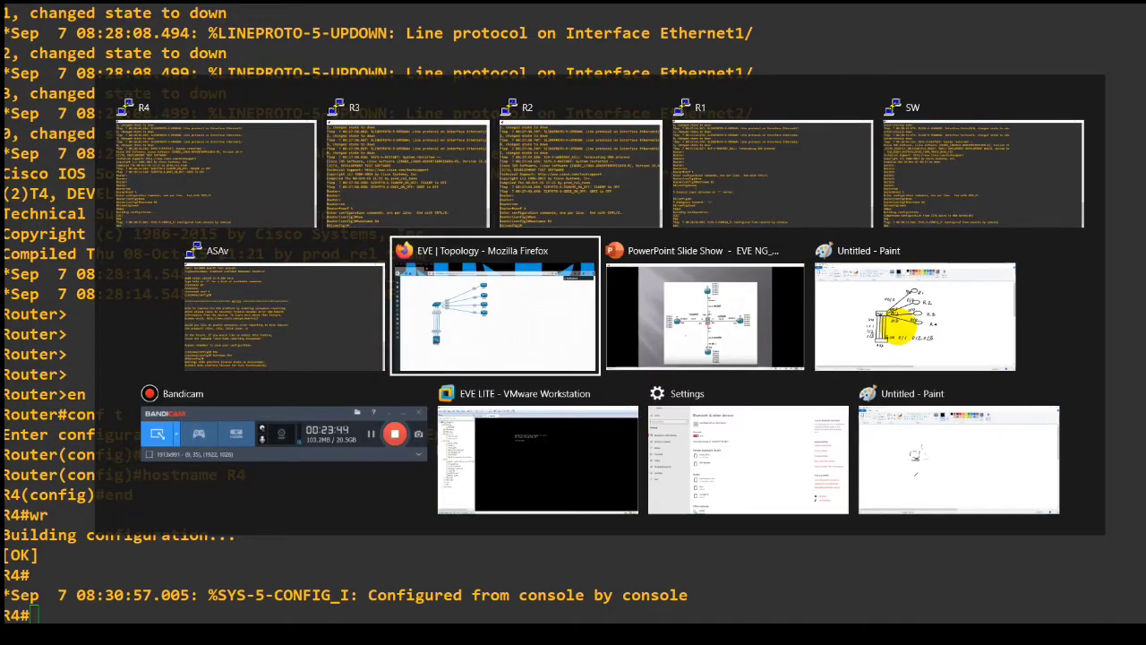
key(alt+Down)
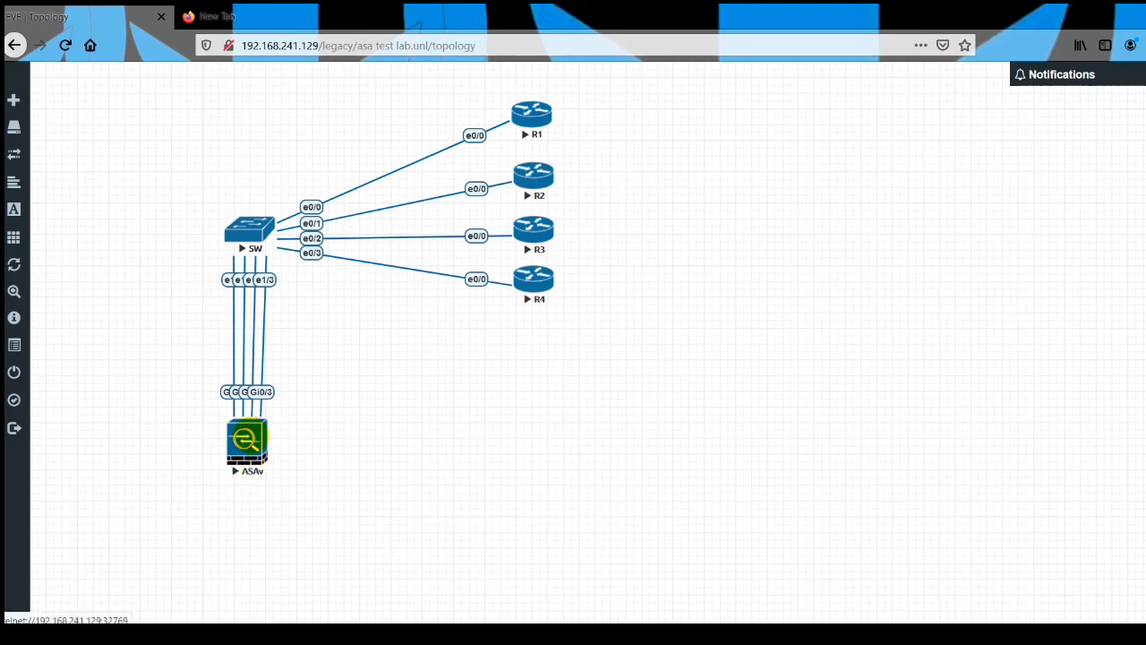
key(alt+Tab)
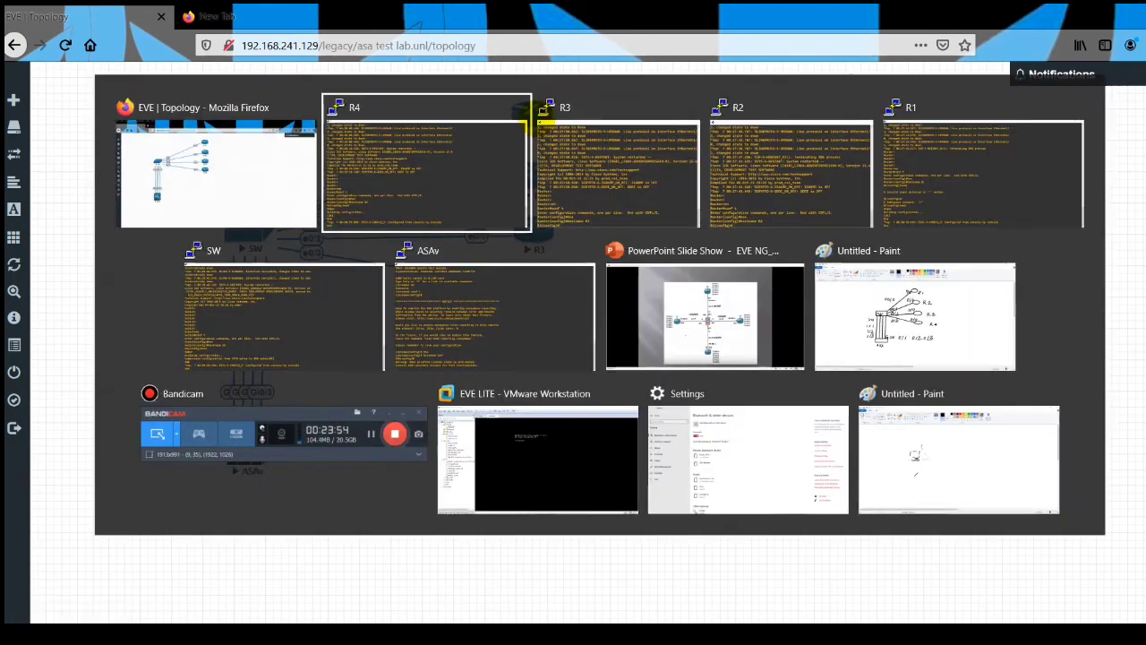
key(Down)
key(Right)
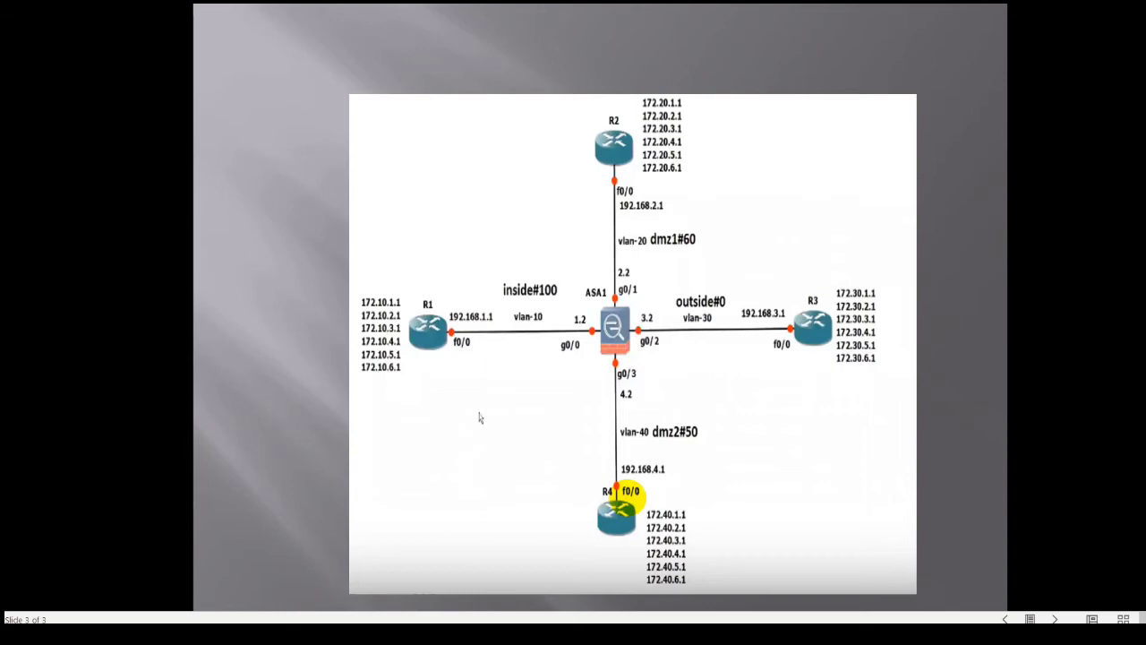
Return to the SW console and enter configuration mode with conf t.
key(alt+Tab)
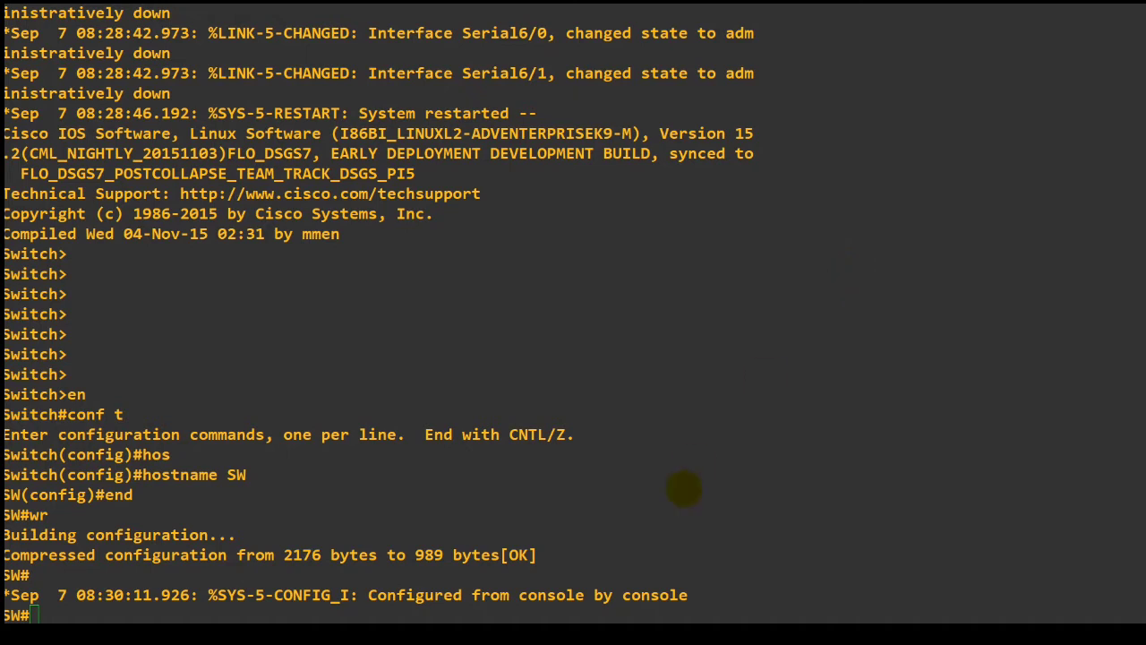
key(Return)
key(Return)
text(conf t)
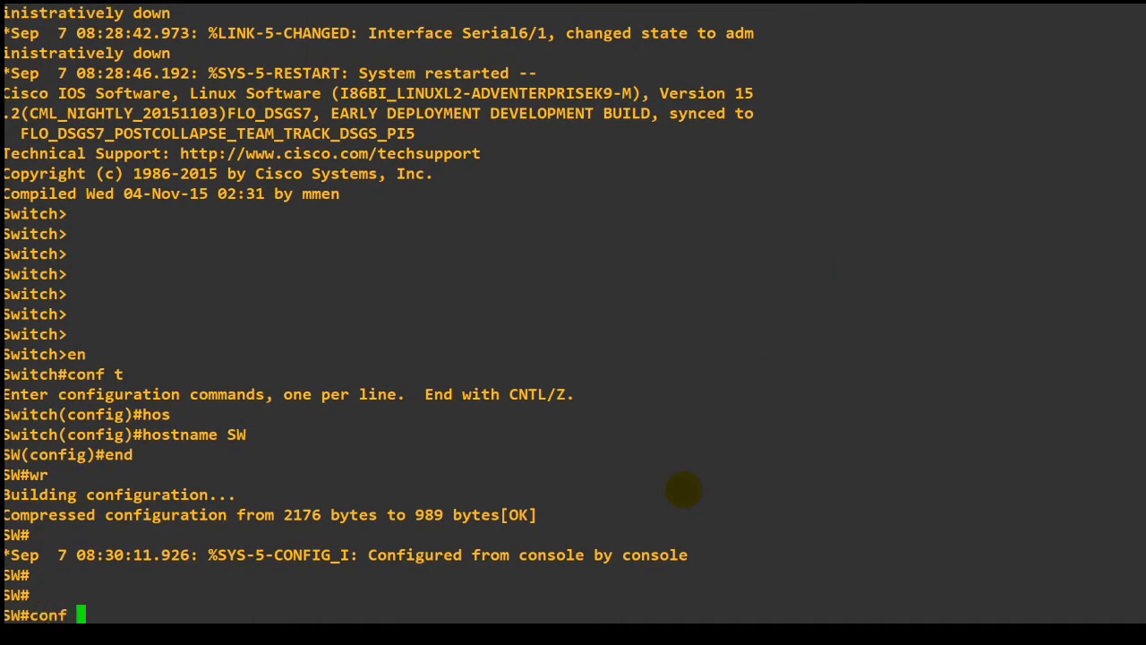
key(Return)
List the options of the spanning-tree portfast command on the switch and clear the command line.
text(spa)
key(Tab)
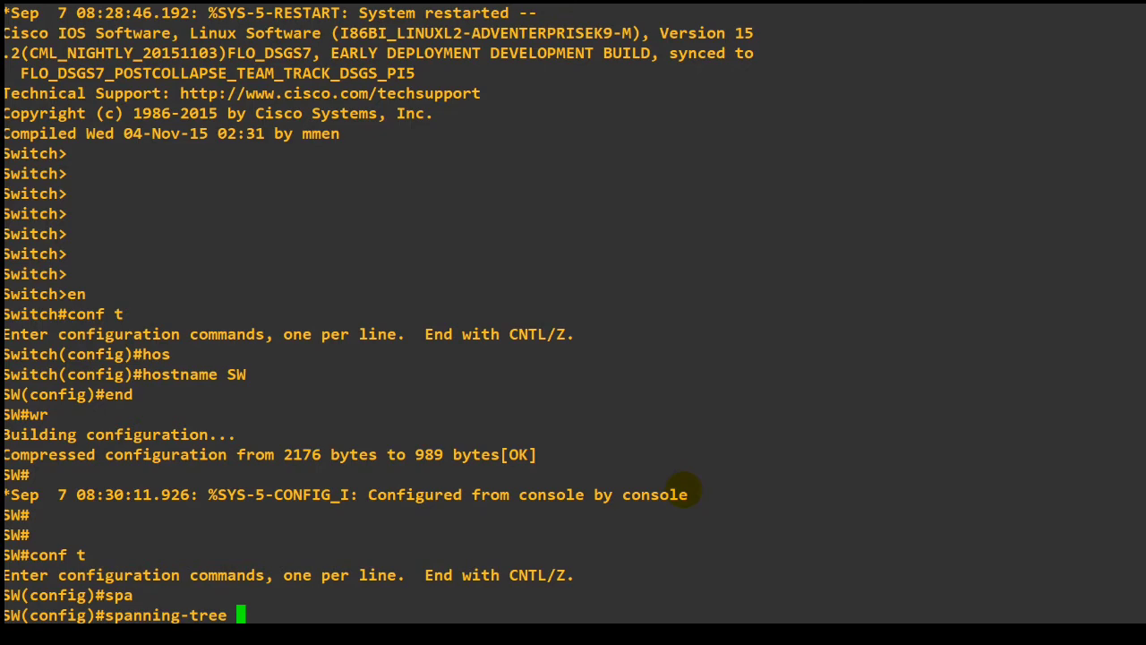
text(po)
key(Tab)
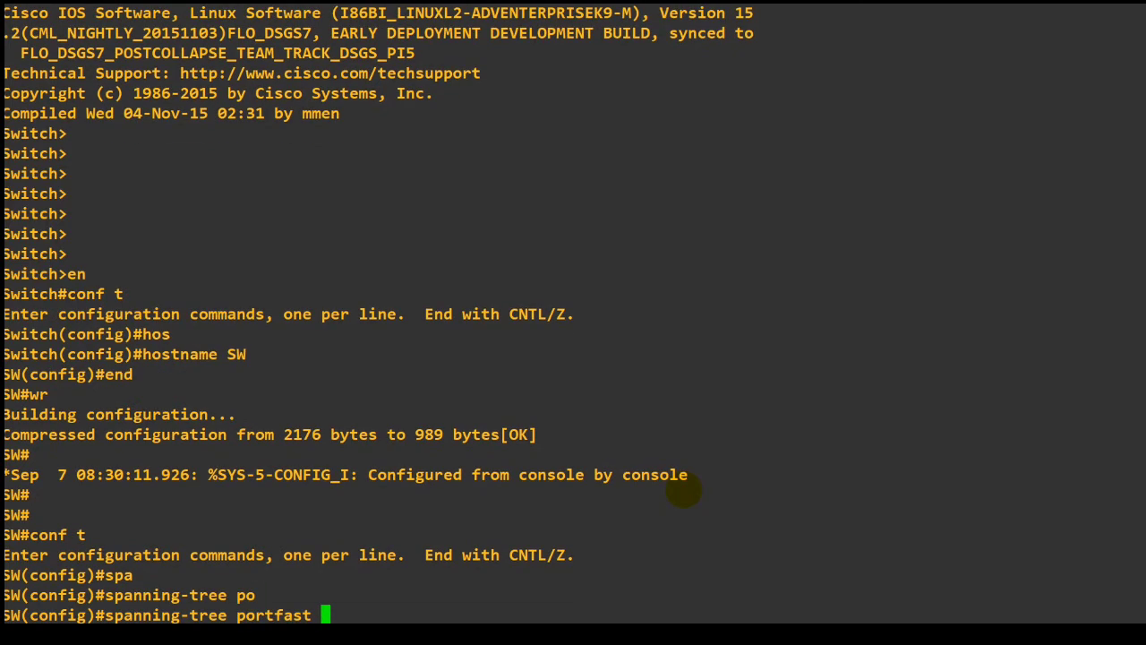
text(?)
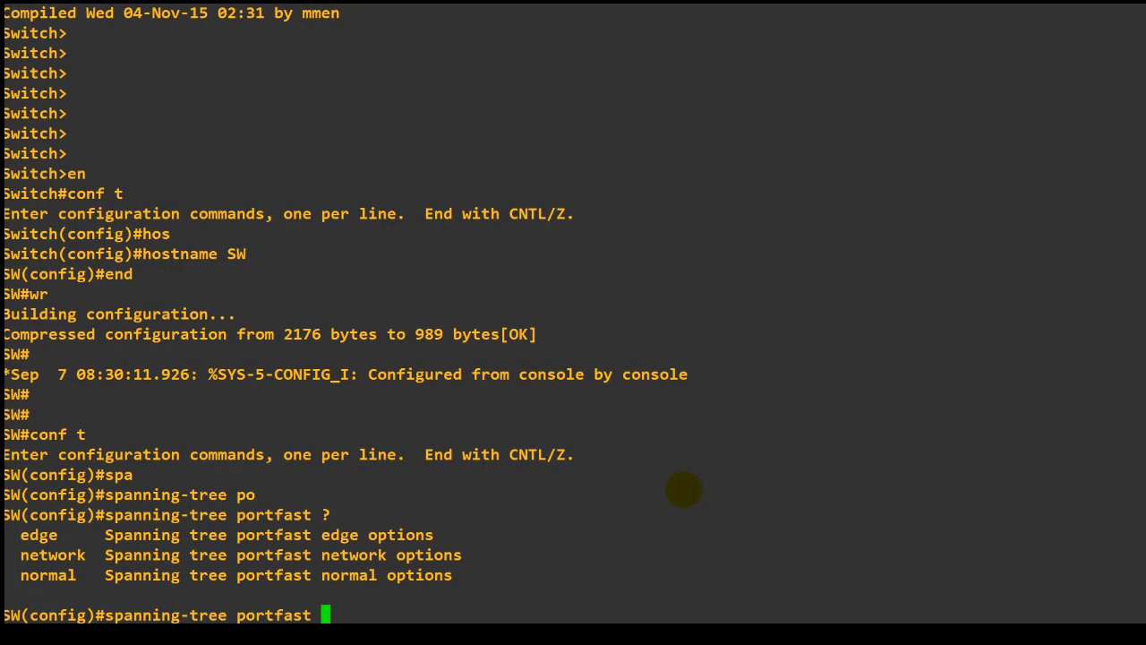
key(BackSpace)
key(BackSpace)
key(BackSpace)
key(BackSpace)
key(BackSpace)
key(BackSpace)
key(BackSpace)
key(BackSpace)
key(BackSpace)
key(BackSpace)
key(BackSpace)
key(BackSpace)
key(BackSpace)
key(BackSpace)
key(BackSpace)
key(BackSpace)
key(BackSpace)
key(BackSpace)
key(BackSpace)
key(BackSpace)
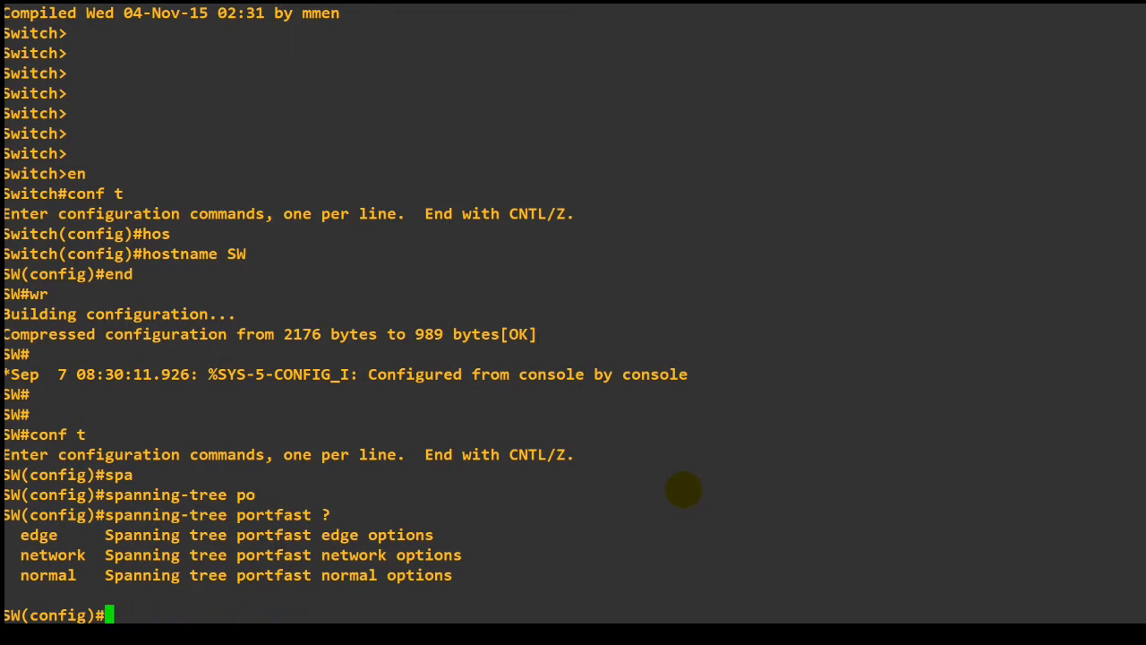
Try to create the VLANs on the switch with the spaced list vlan 10, 20, 30, 40.
text(vls)
key(Tab)
key(BackSpace)
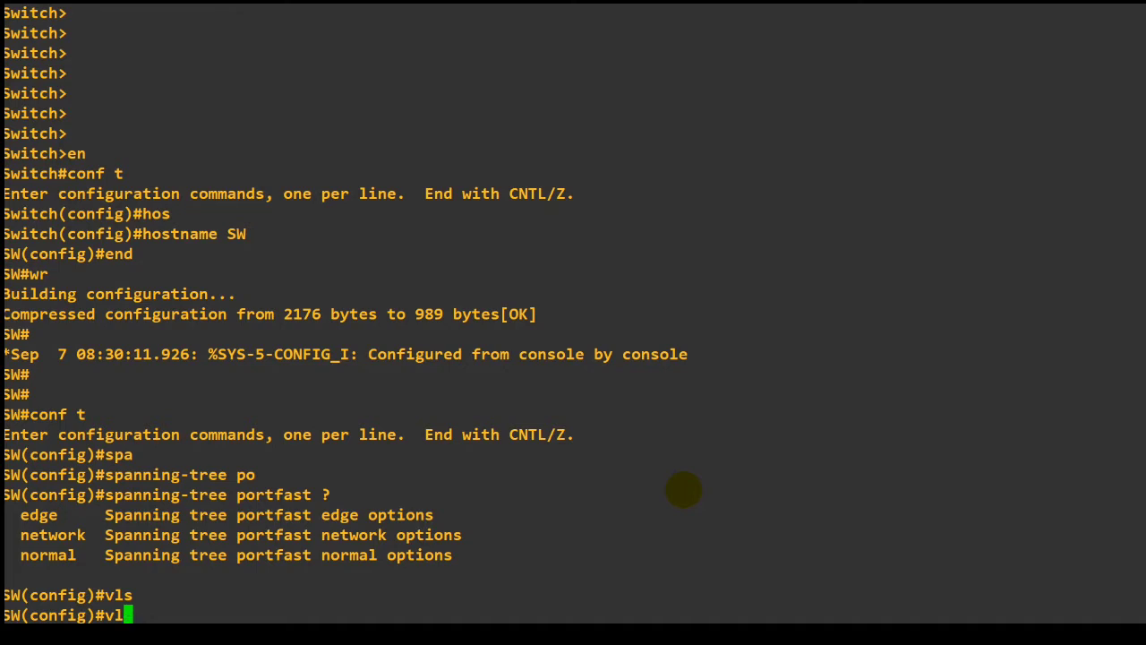
text(a)
key(Tab)
text(10, )
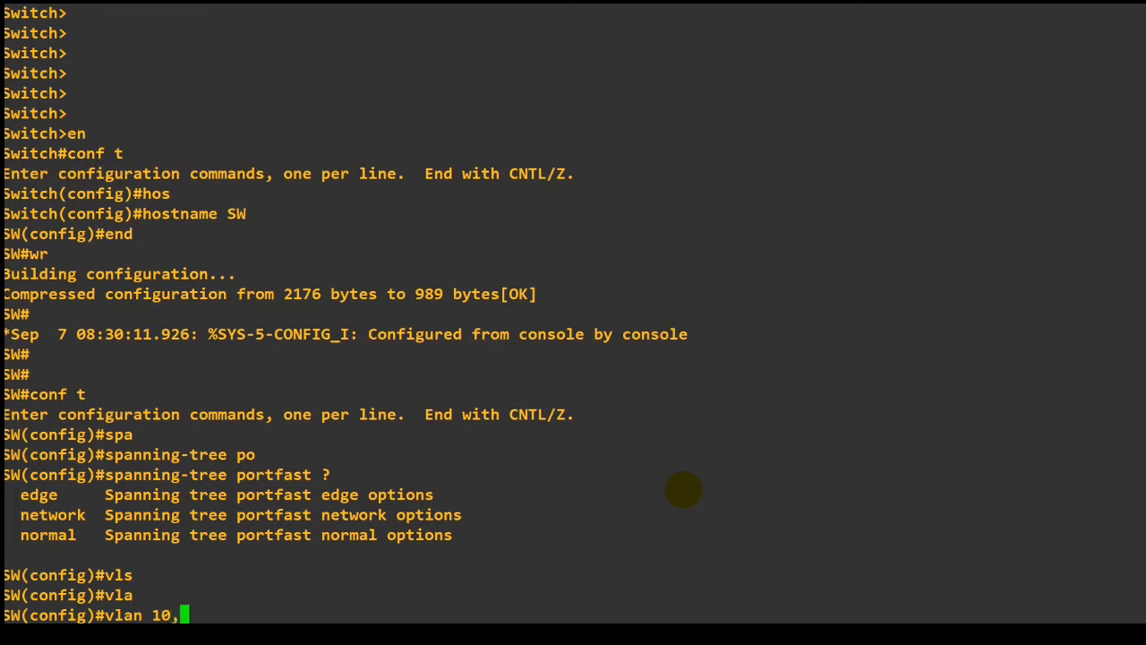
text(20, 30, 4)
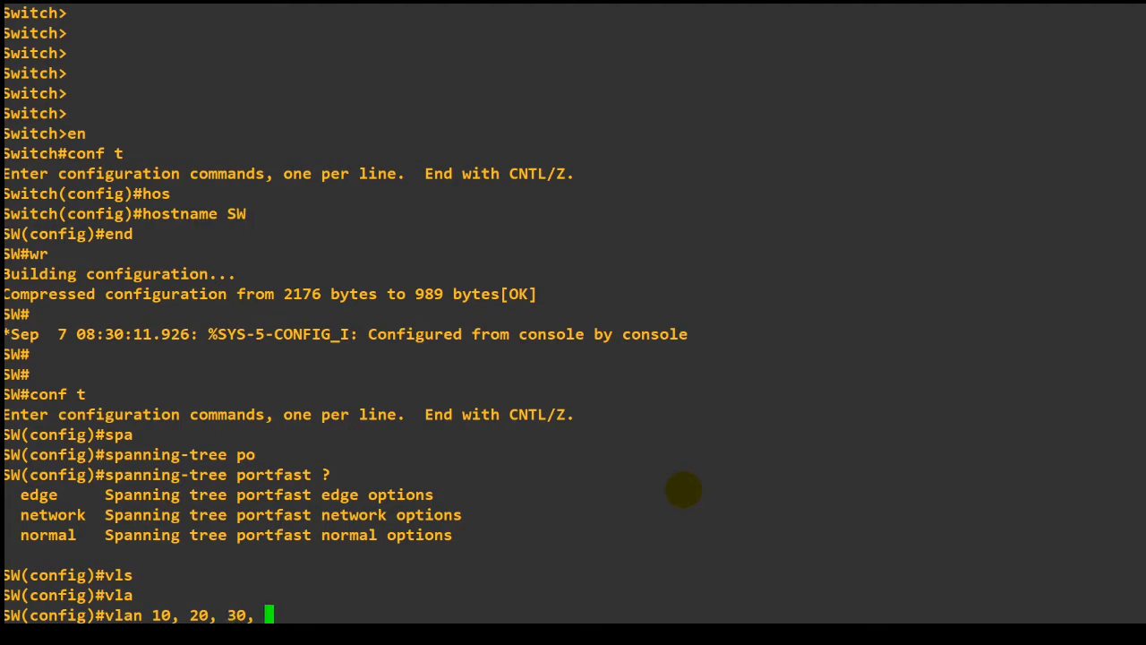
text(0)
key(Return)
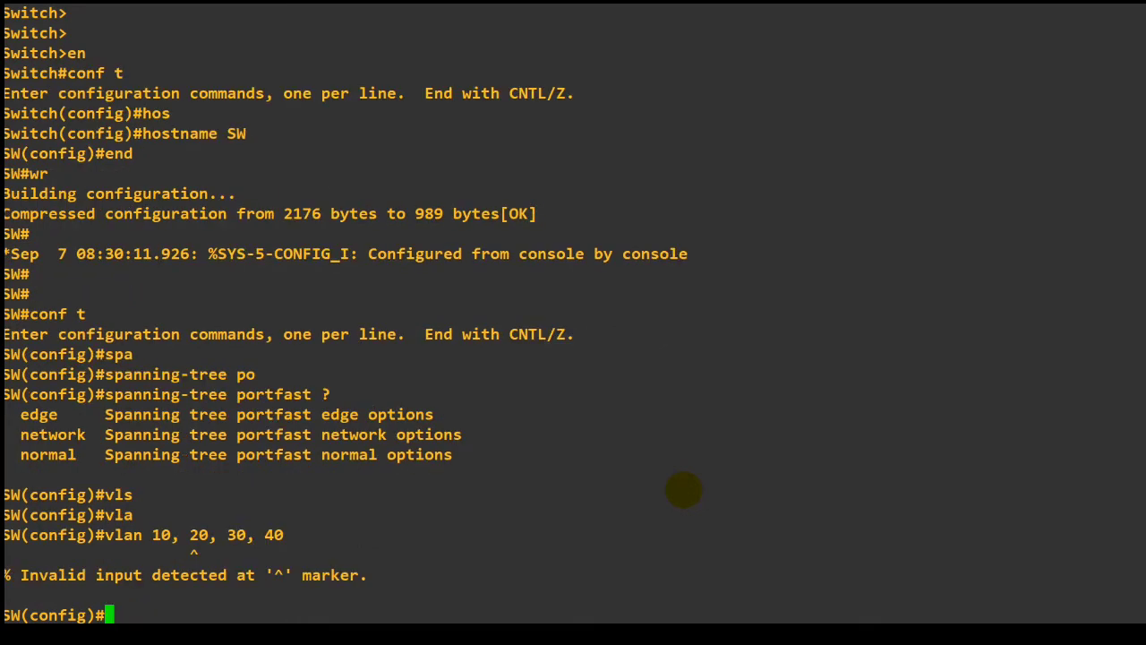
Create the VLANs on the switch with vlan 10,20,30,40, leave configuration mode and save with wr.
text(vla)
key(Tab)
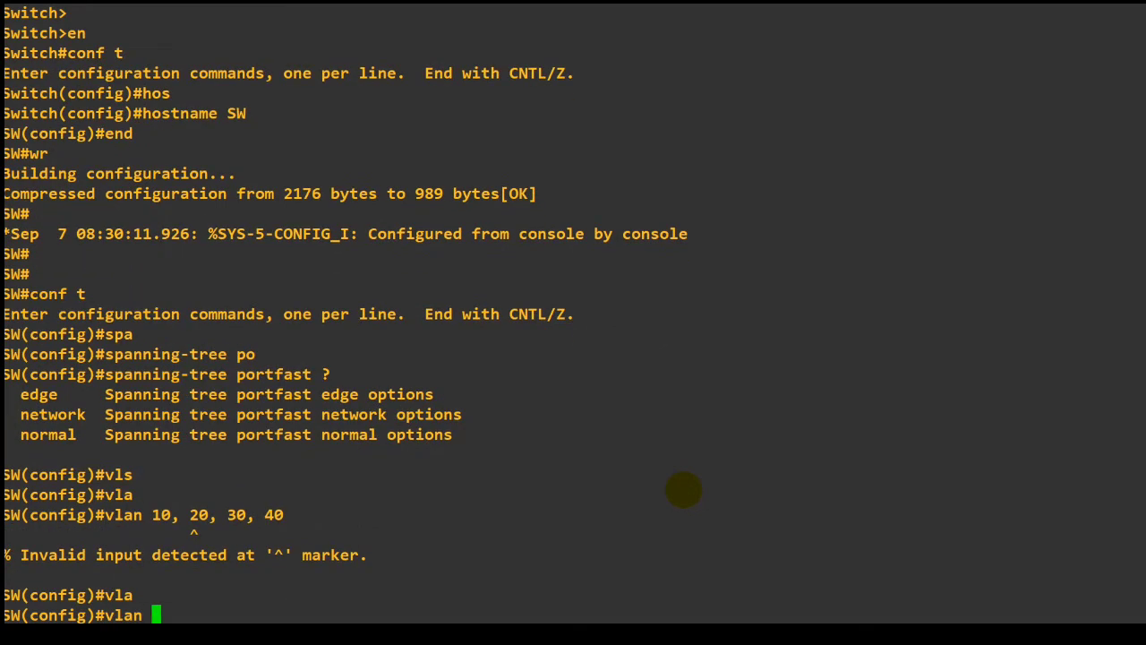
text(10,20,30,40)
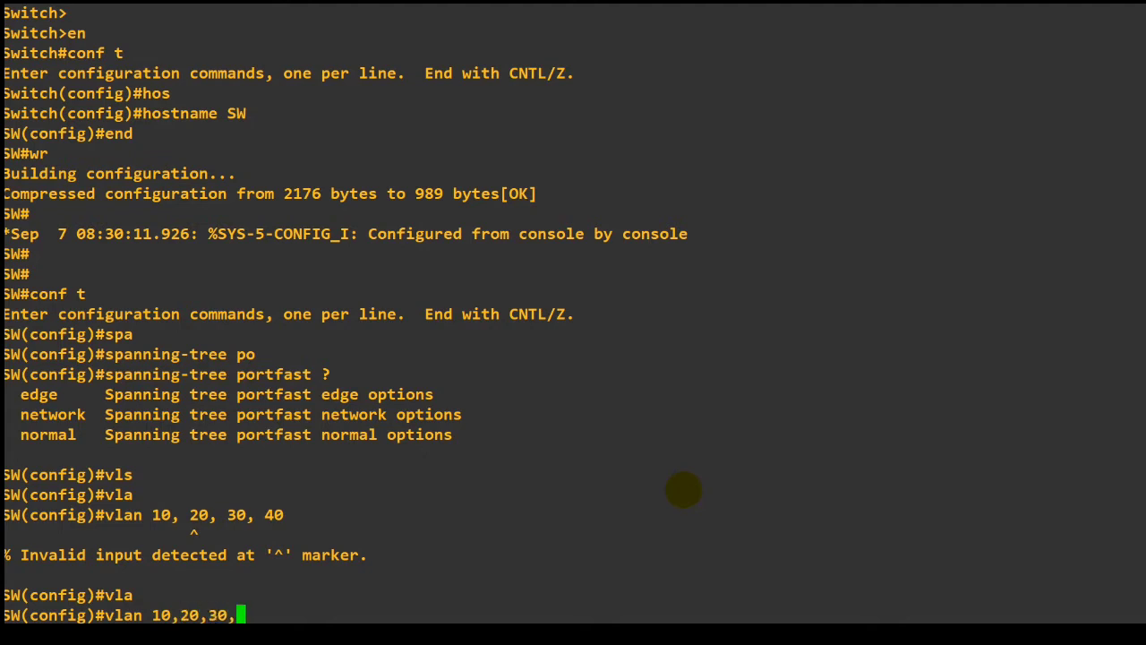
key(Return)
text(end)
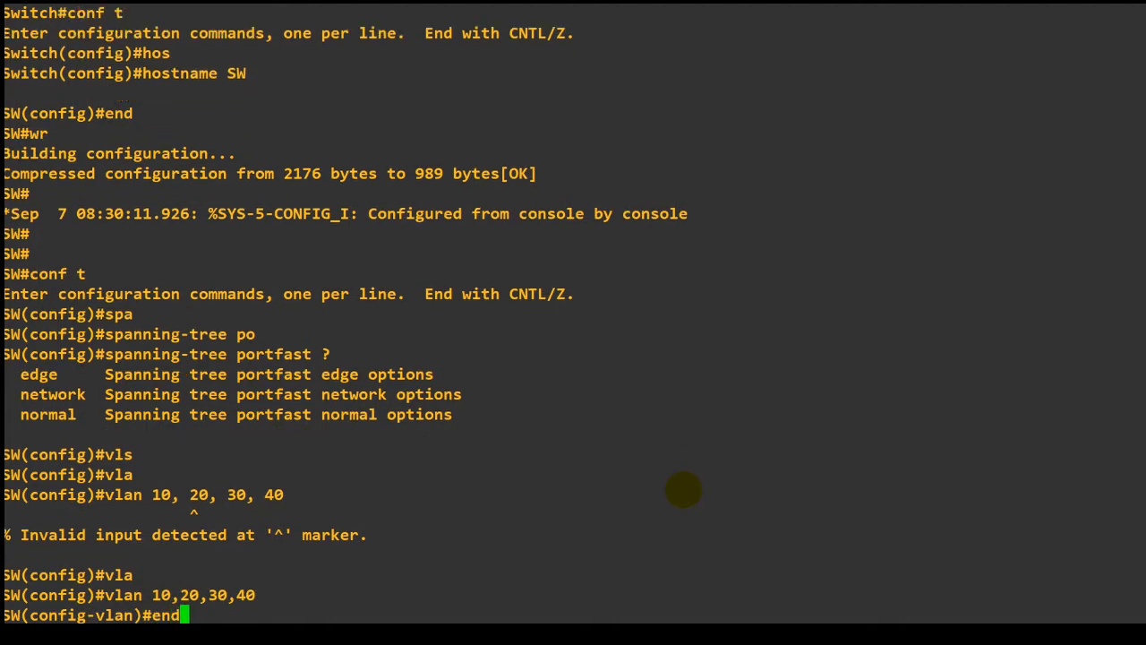
key(Return)
text(wr)
key(Return)
Check the switch's VLANs and their port assignments with sho vlan brief.
text(sho in)
text(ter)
key(Tab)
key(BackSpace)
key(BackSpace)
key(BackSpace)
key(BackSpace)
key(BackSpace)
key(BackSpace)
key(BackSpace)
key(BackSpace)
key(BackSpace)
key(BackSpace)
key(BackSpace)
text(vla)
key(Tab)
text(br)
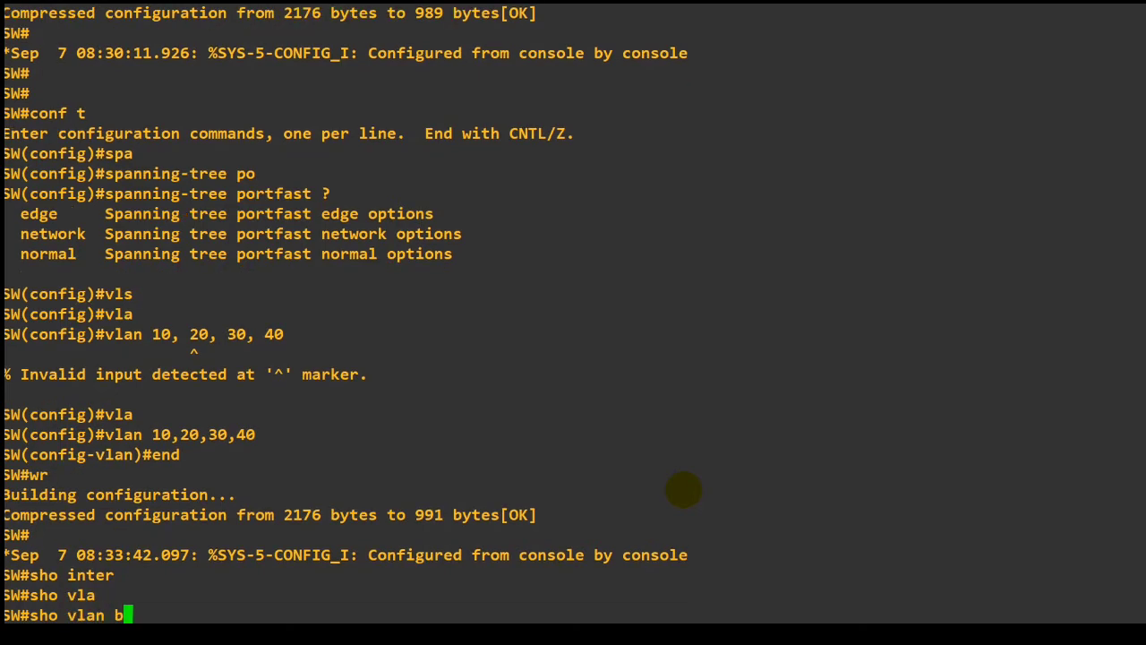
key(Tab)
key(Return)
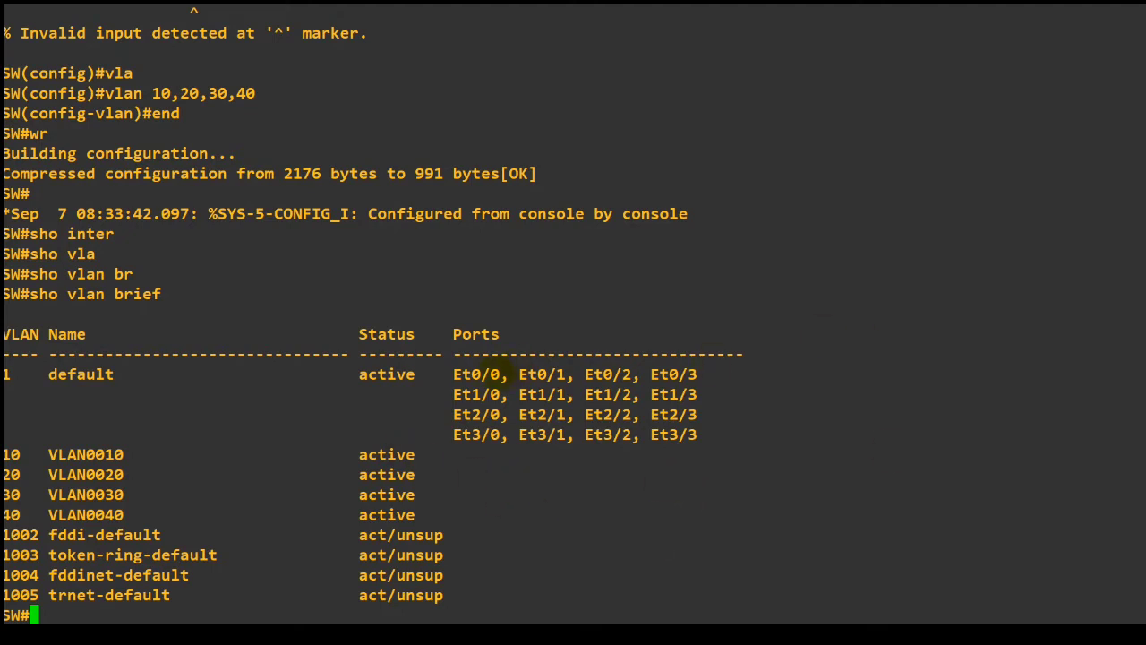
Highlight ports Et0/0 and Et1/0 in the switch's VLAN table and return to a clean prompt.
double_click(492, 375)
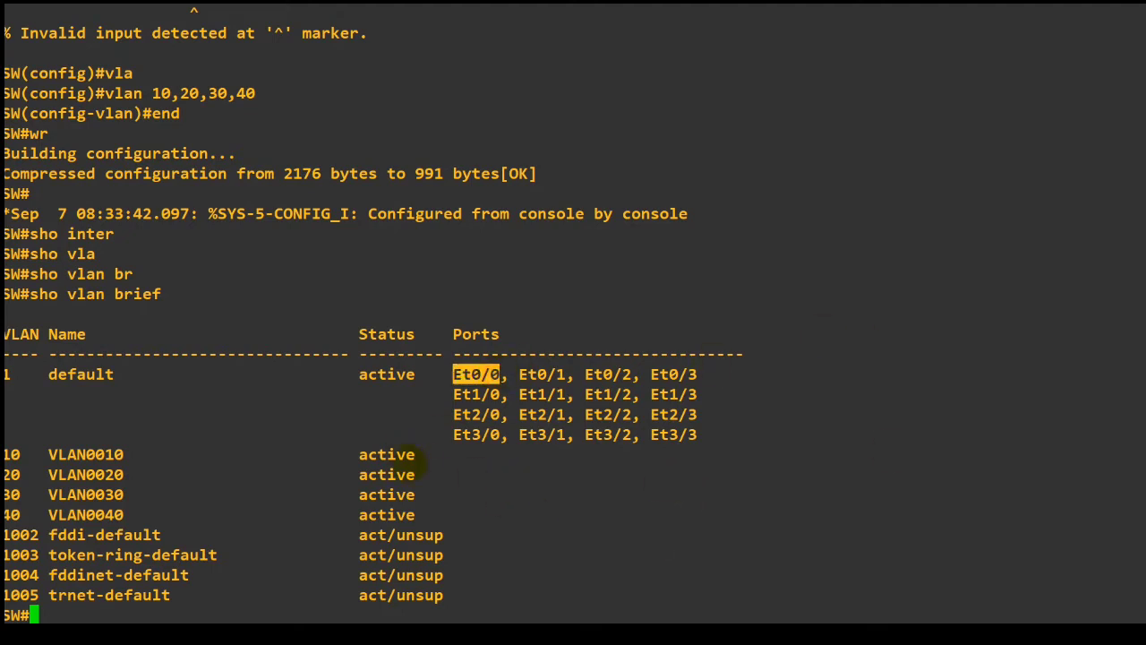
double_click(493, 394)
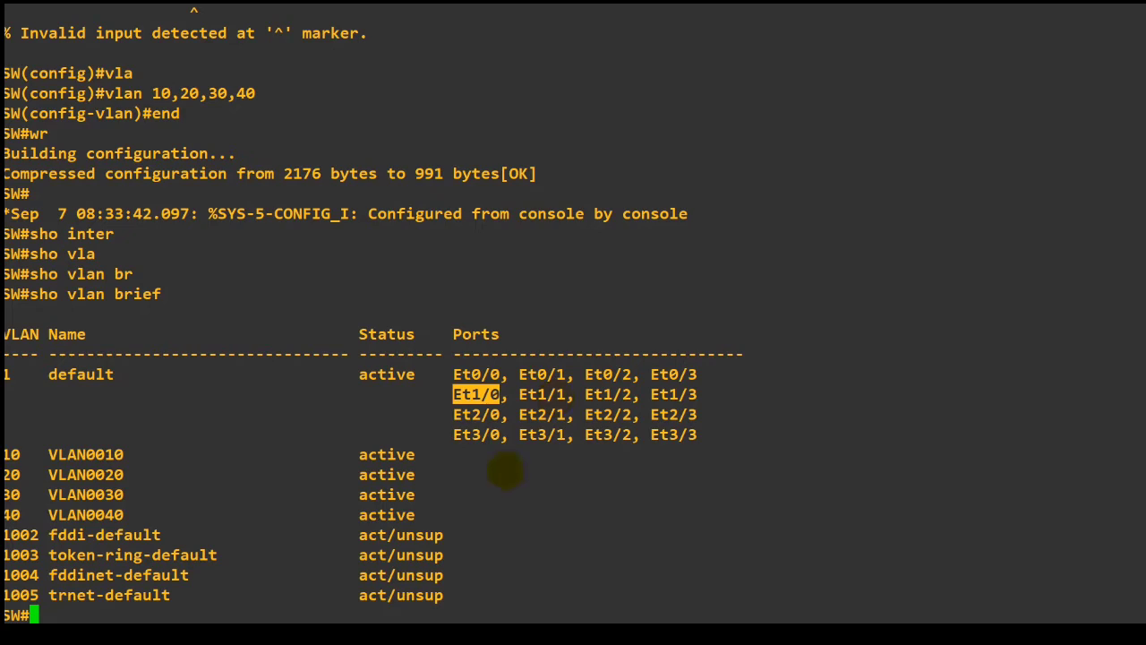
click(505, 472)
key(Return)
key(Return)
Enter the switch's configuration mode with conf t and open interface e0/0 for configuration.
text(conf t)
key(Return)
text(inter)
key(Tab)
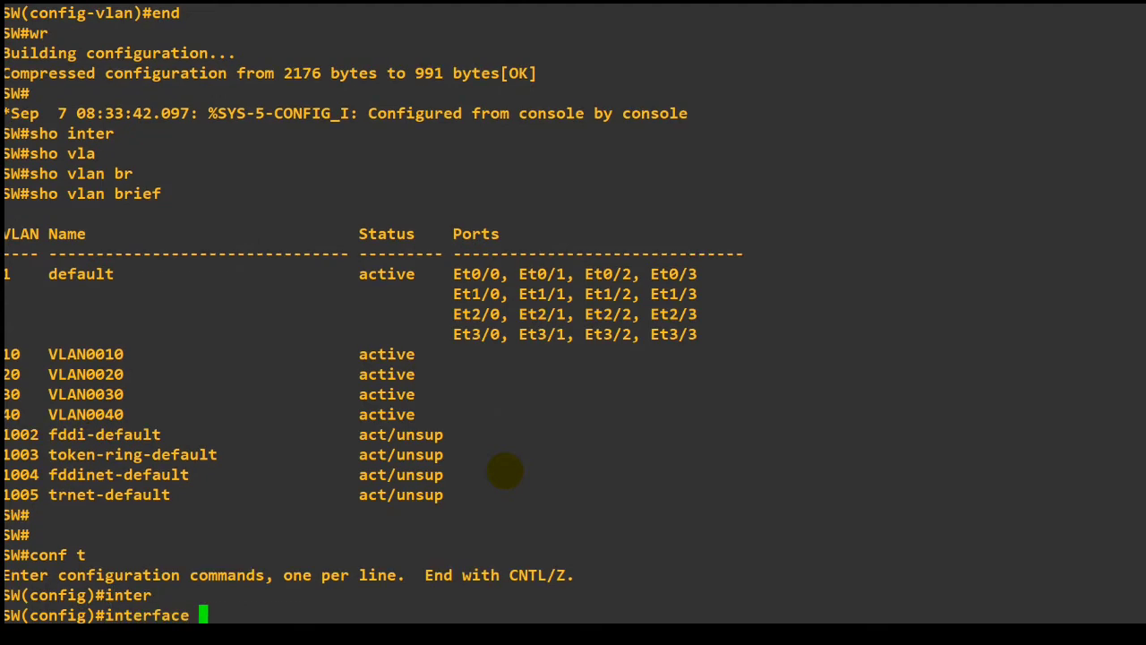
text(e0/0)
key(Return)
Set interface e0/0 on the switch to access mode with switchport mod access.
text(sw)
key(Tab)
text(mod a)
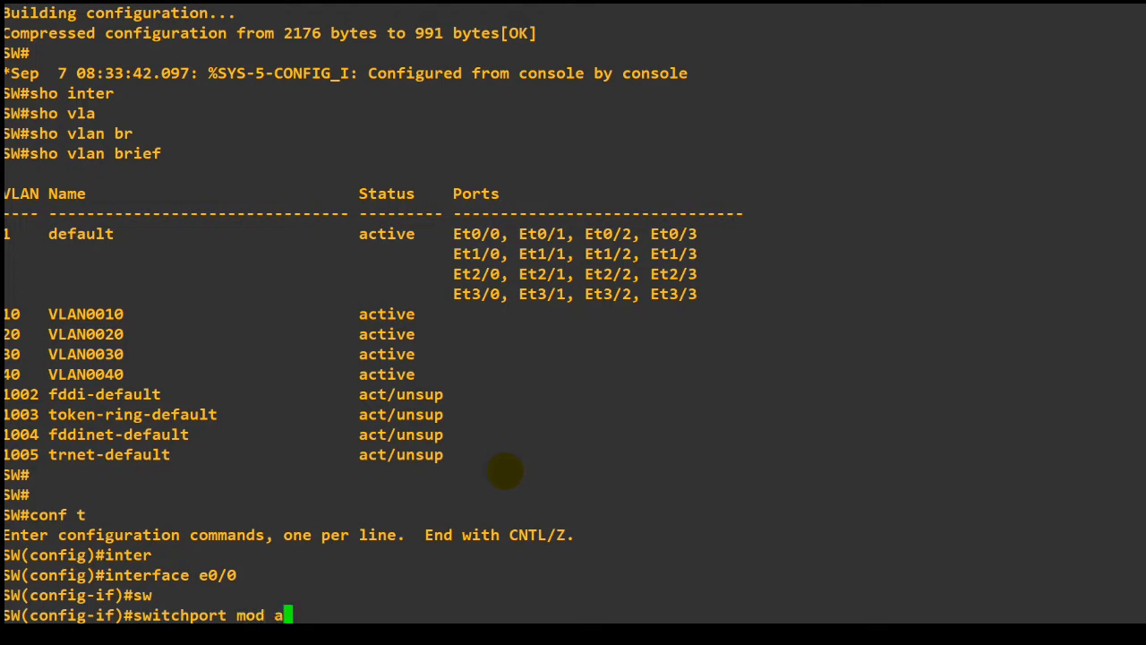
text(ccess)
key(Tab)
key(Return)
Try to assign interface e0/0 to its access VLAN with the command sw ac vlan 10. including the trailing dot.
text(sw ac va)
key(Tab)
key(BackSpace)
text(lk)
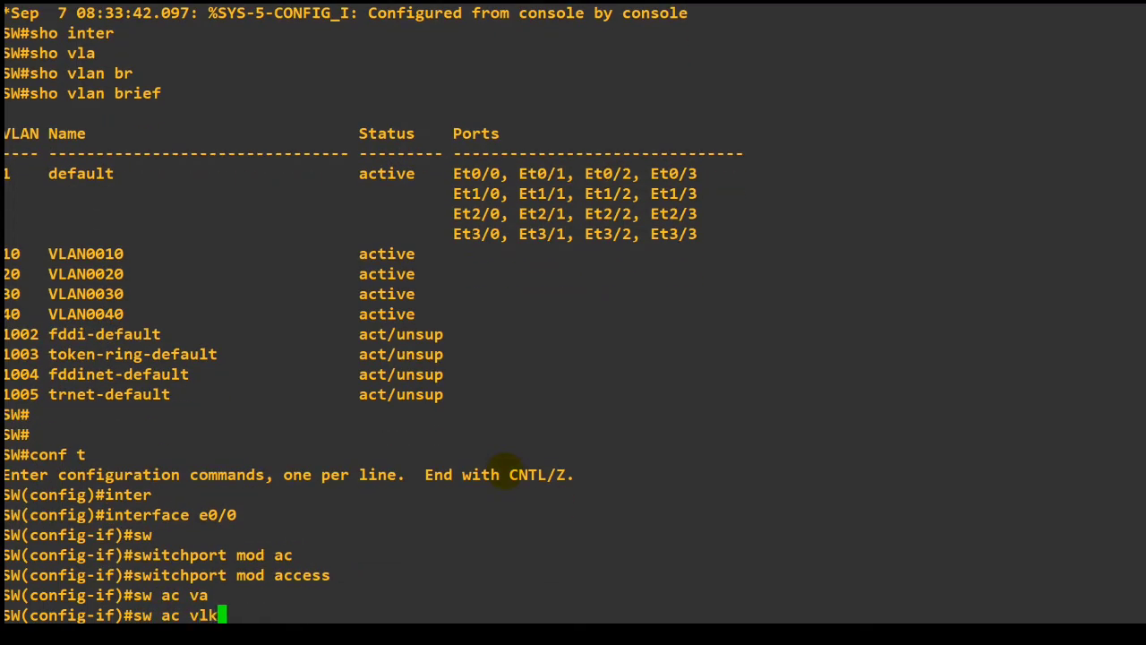
key(Tab)
key(BackSpace)
key(Tab)
text(10)
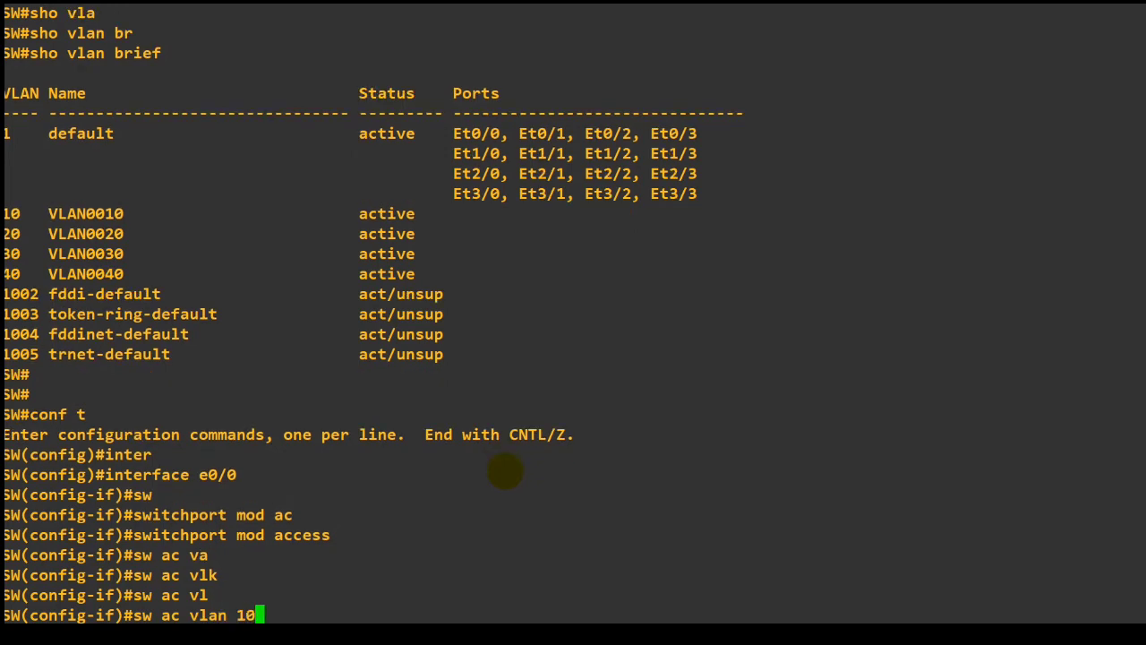
text(.)
key(Return)
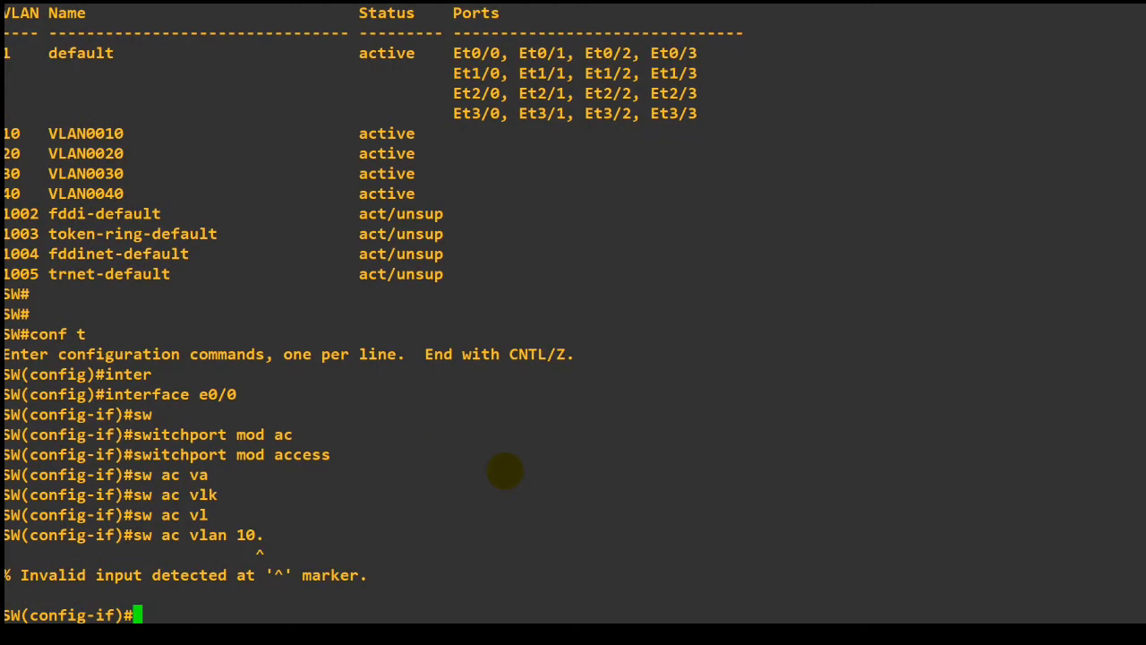
Assign interface e0/0 to access VLAN 10 with sw ac vlan 10 and enable it with no shutdown.
key(Up)
text(\)
key(BackSpace)
key(BackSpace)
key(Return)
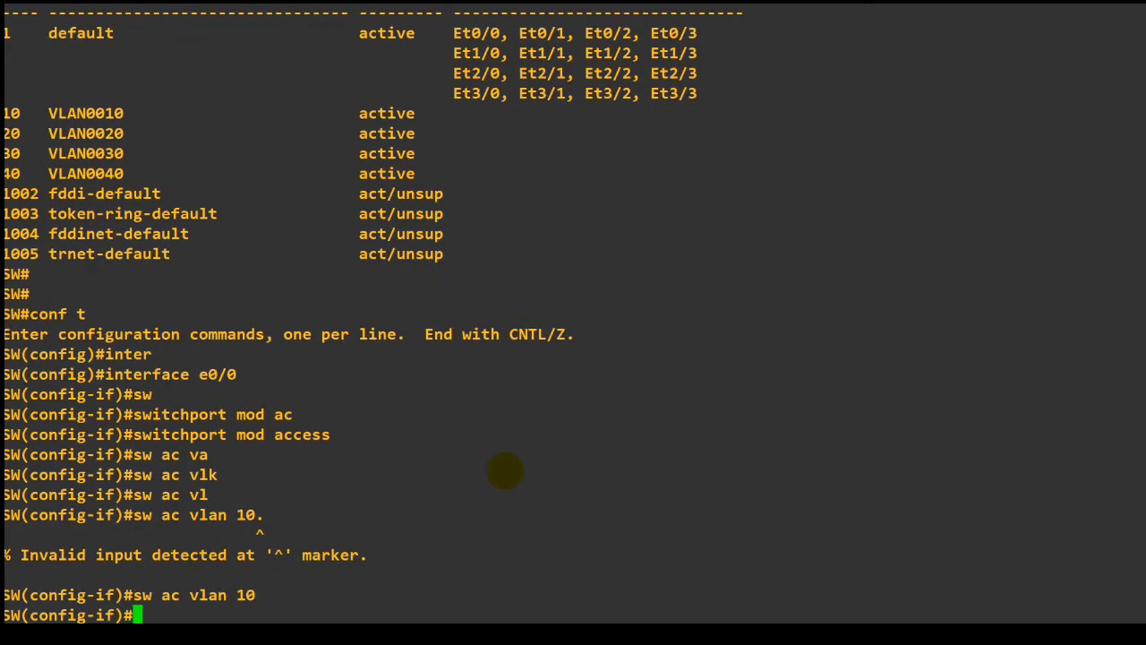
text(no shu)
key(Tab)
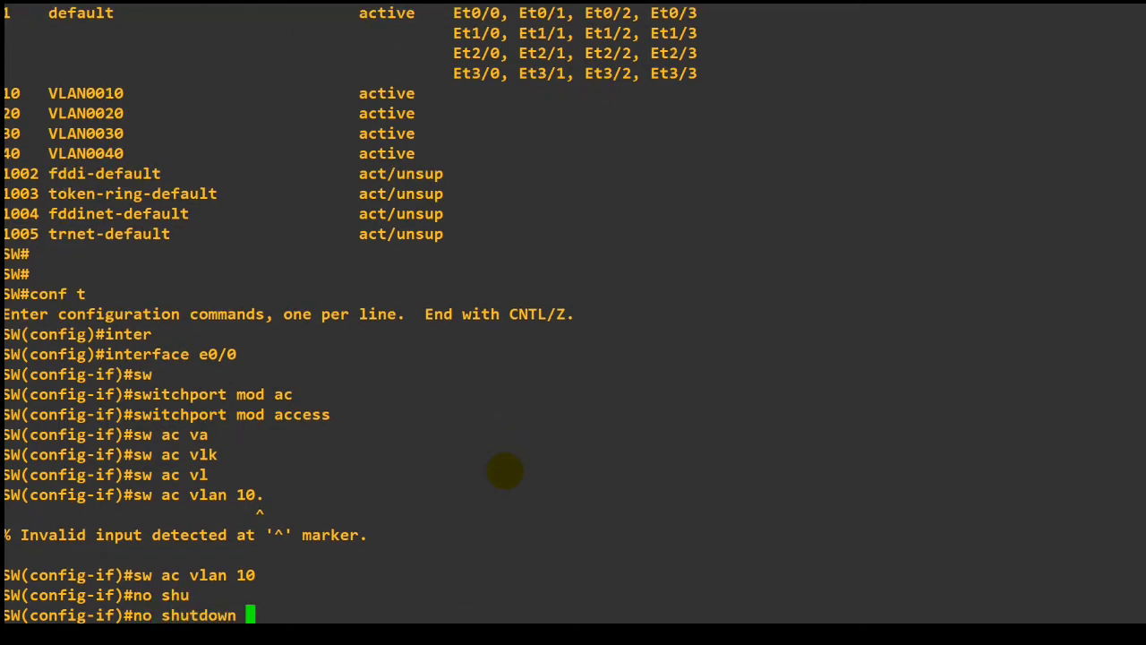
key(Return)
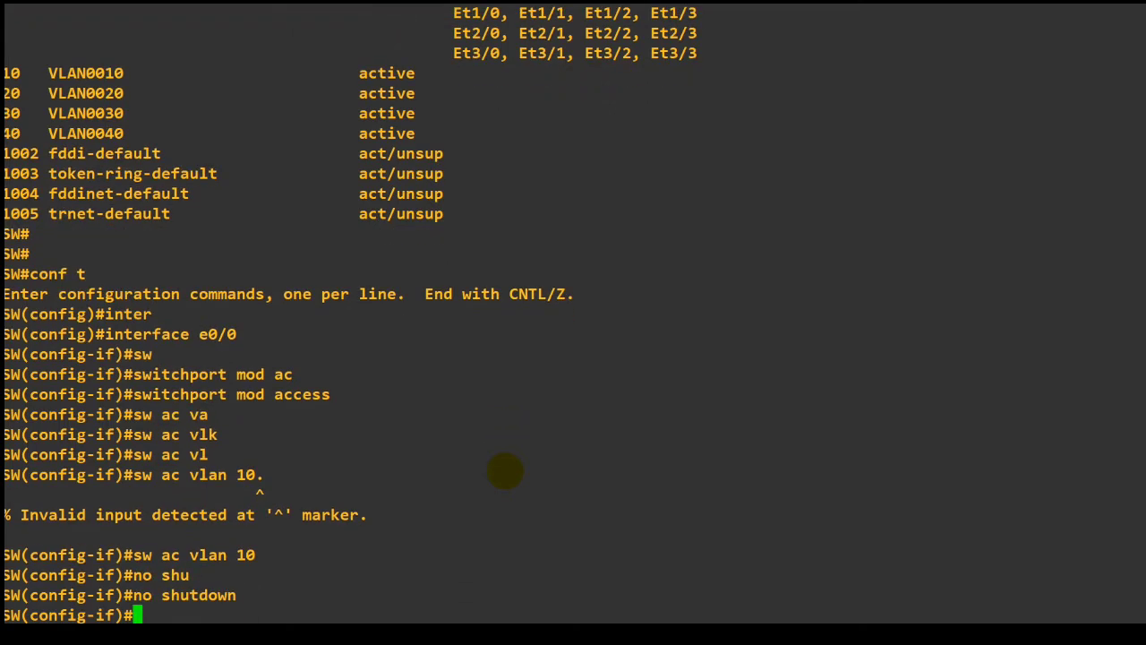
Write the command int e0/1 on the switch, and switch to the EVE-NG topology to check the port connections.
text(inter)
key(Tab)
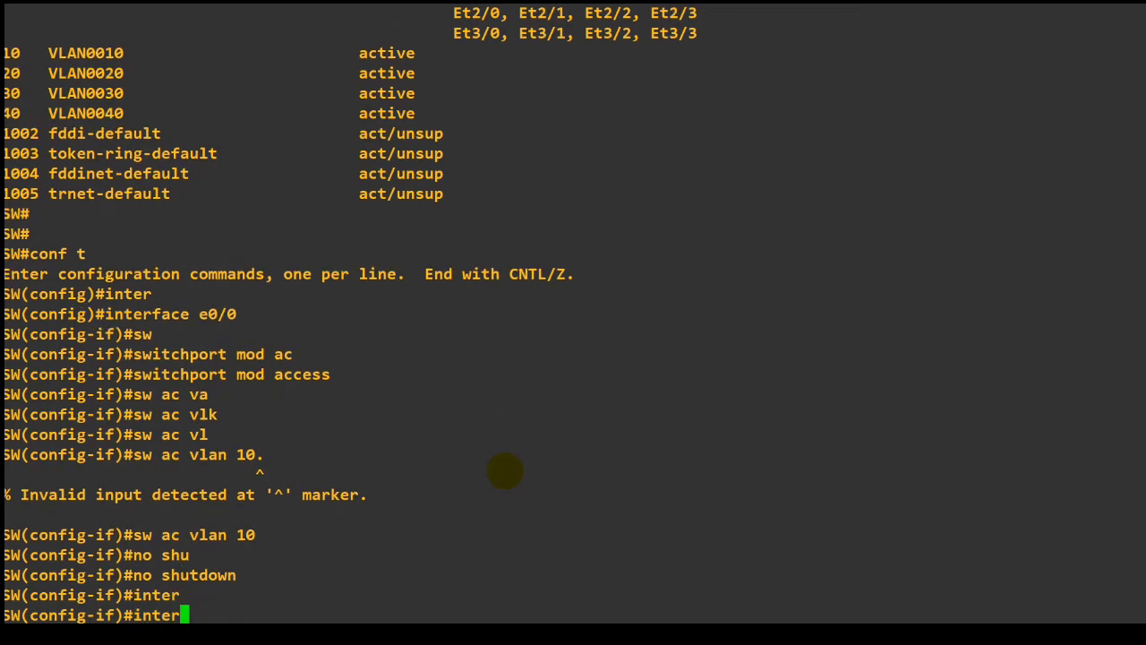
key(BackSpace)
key(BackSpace)
key(BackSpace)
key(BackSpace)
key(BackSpace)
text(int e0/1)
key(alt+Tab)
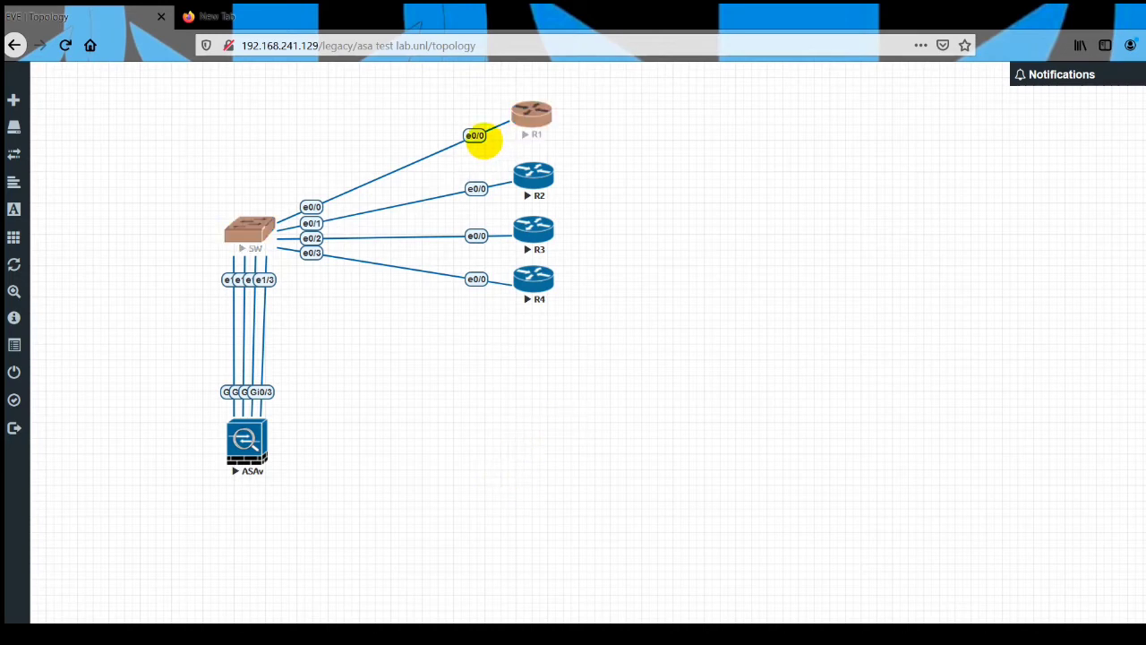
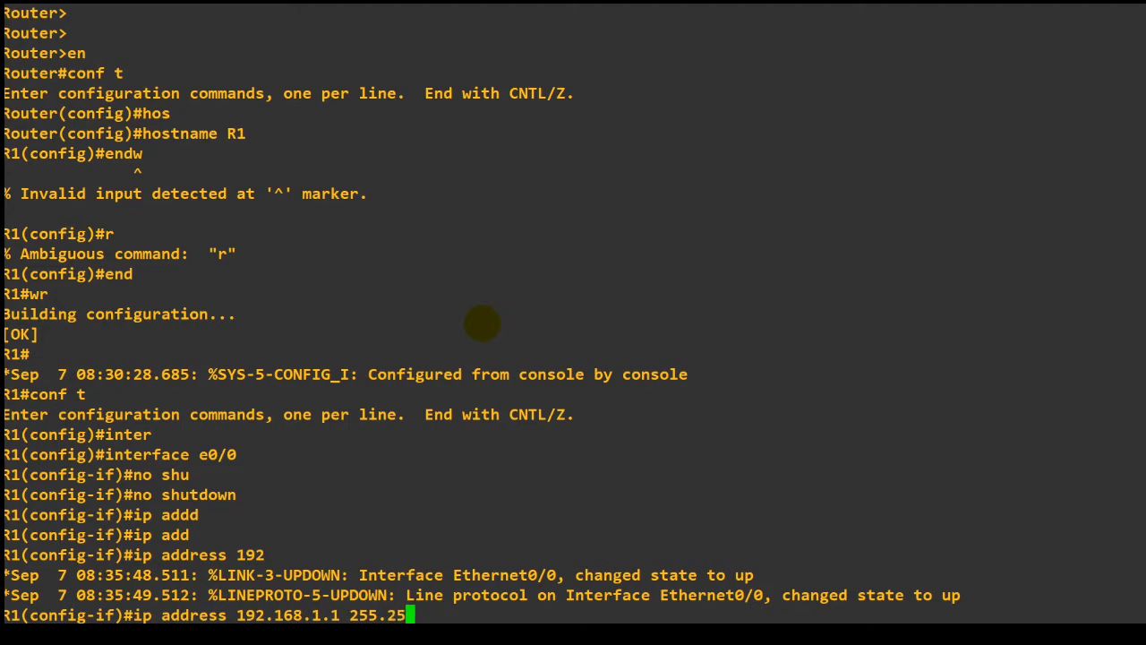
Assign IP address 192.168.1.1 with mask 255.255.255.0 to R1's interface e0/0 and enable it with no shutdown.
text(.0)
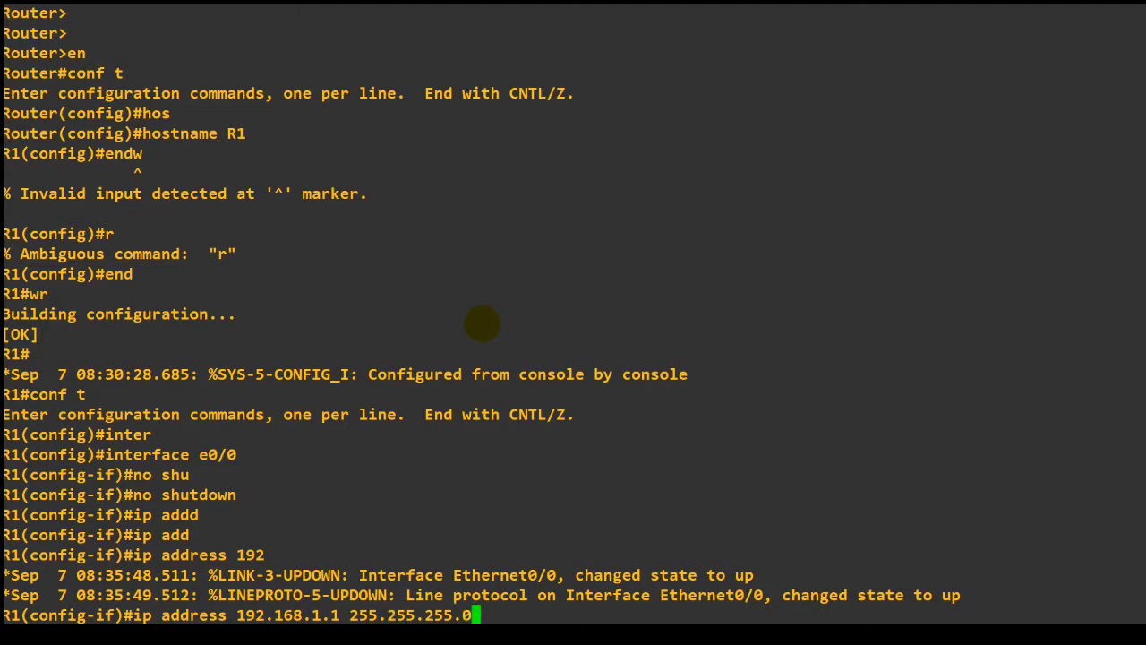
key(Return)
text(no shu)
key(Tab)
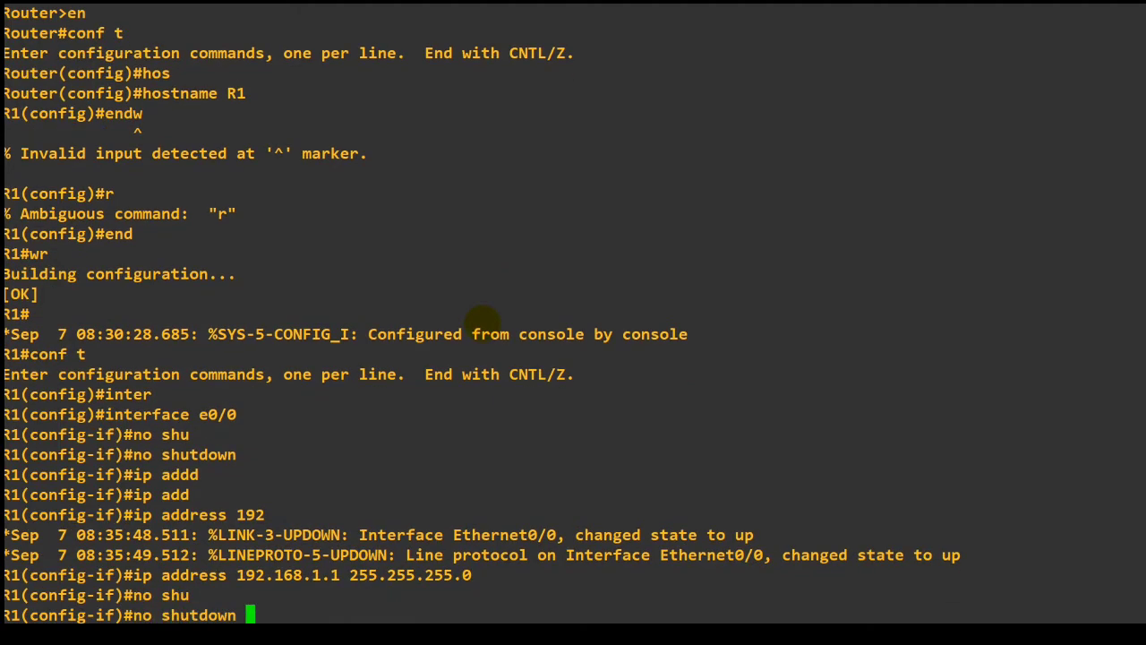
key(Return)
Leave configuration mode on R1 with end and save its configuration with wr.
text(endw)
key(Return)
text(r)
key(Return)
text(end)
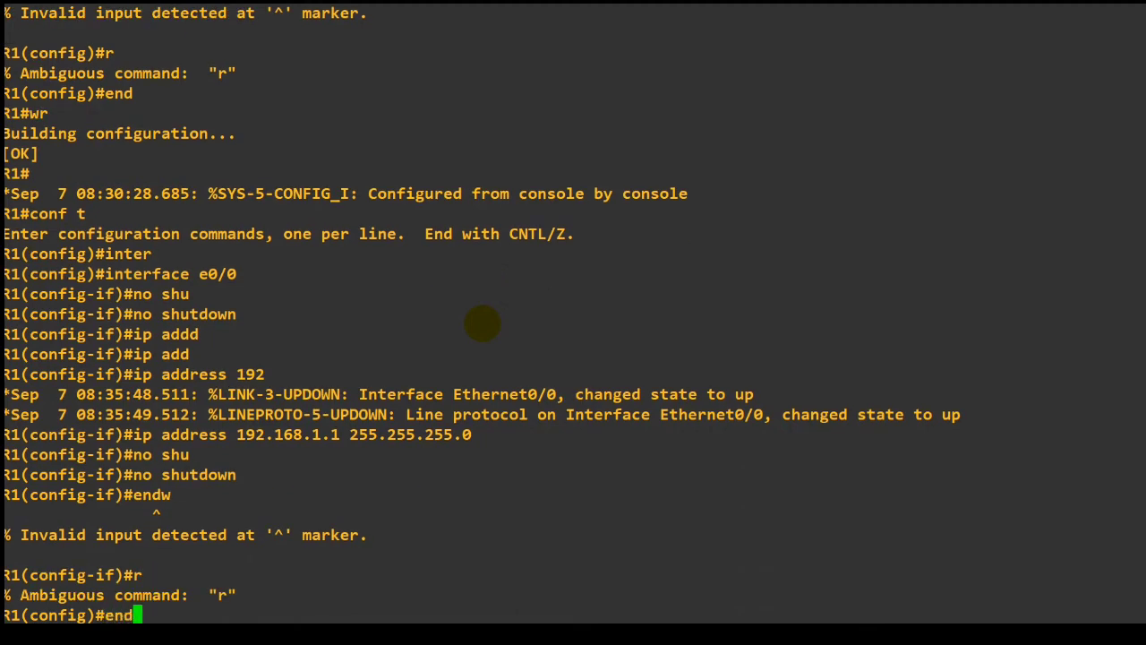
key(Return)
text(wr)
key(Return)
Check the addressing diagram in the PowerPoint slide show, and switch to the ASAv console.
key(alt+Tab)
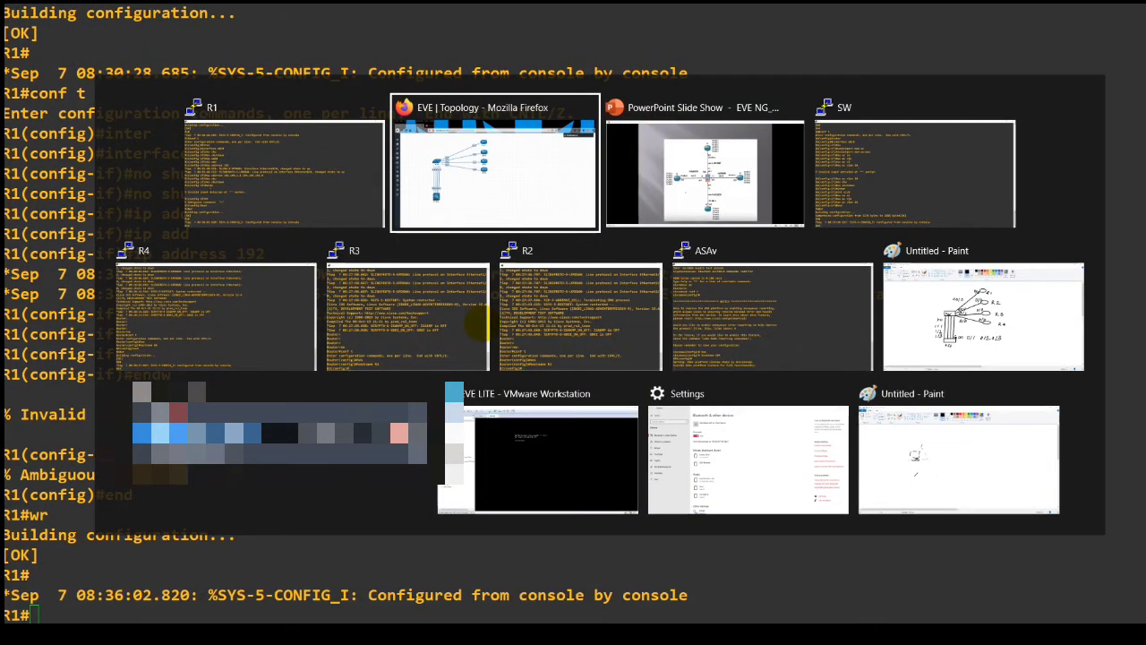
key(alt+Tab)
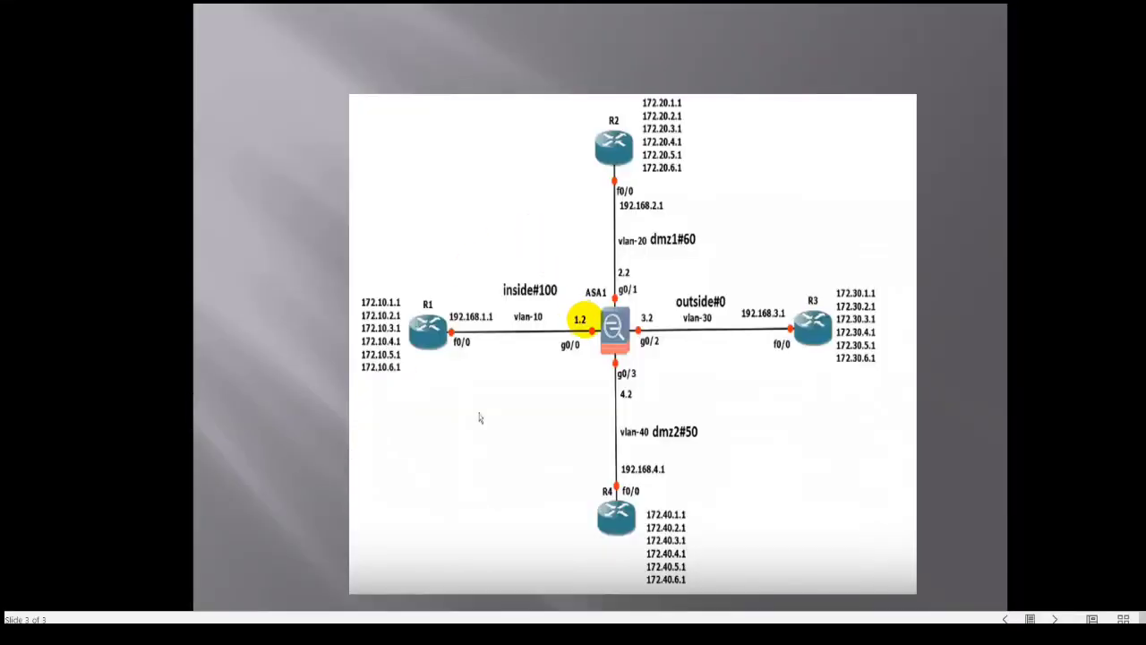
key(alt+Tab)
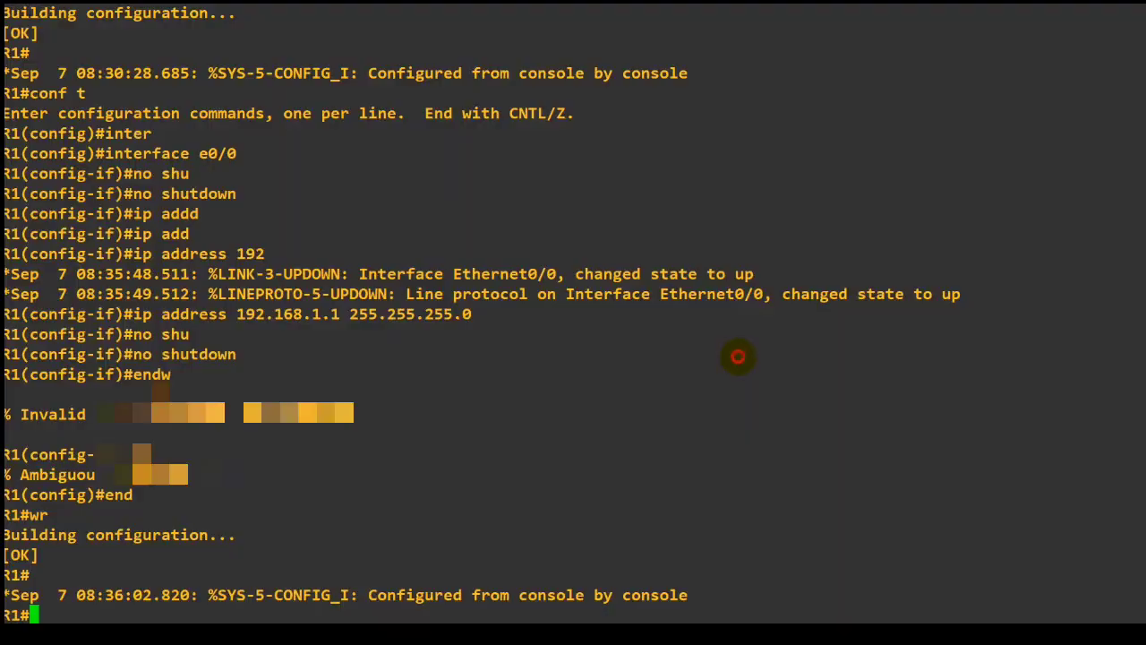
key(alt+Tab)
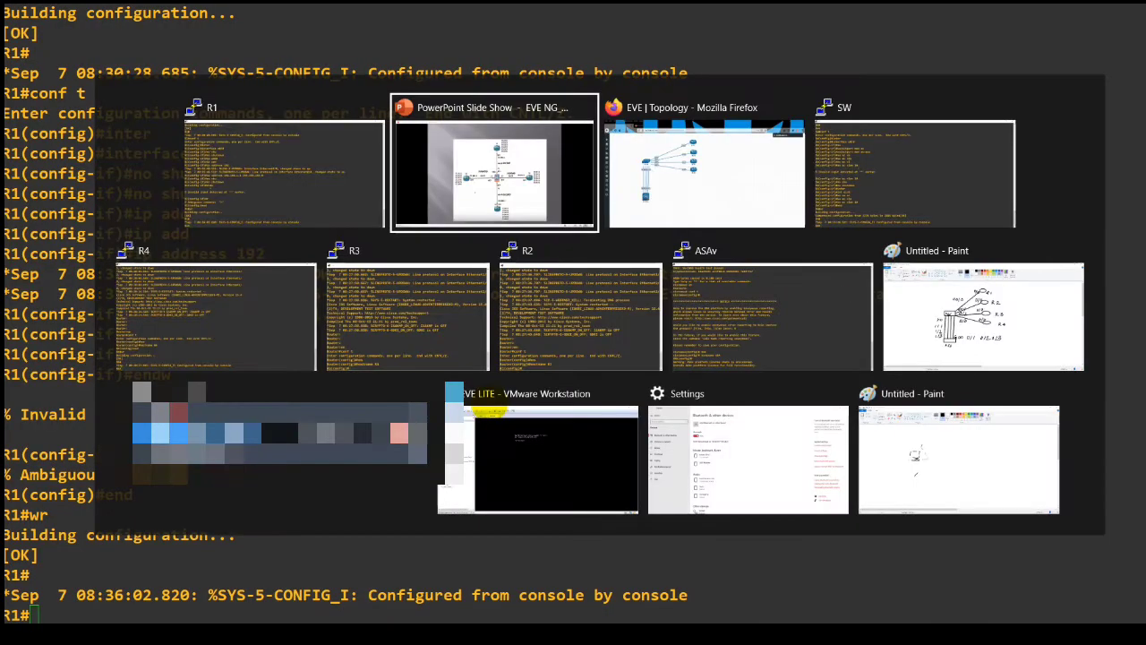
key(Return)
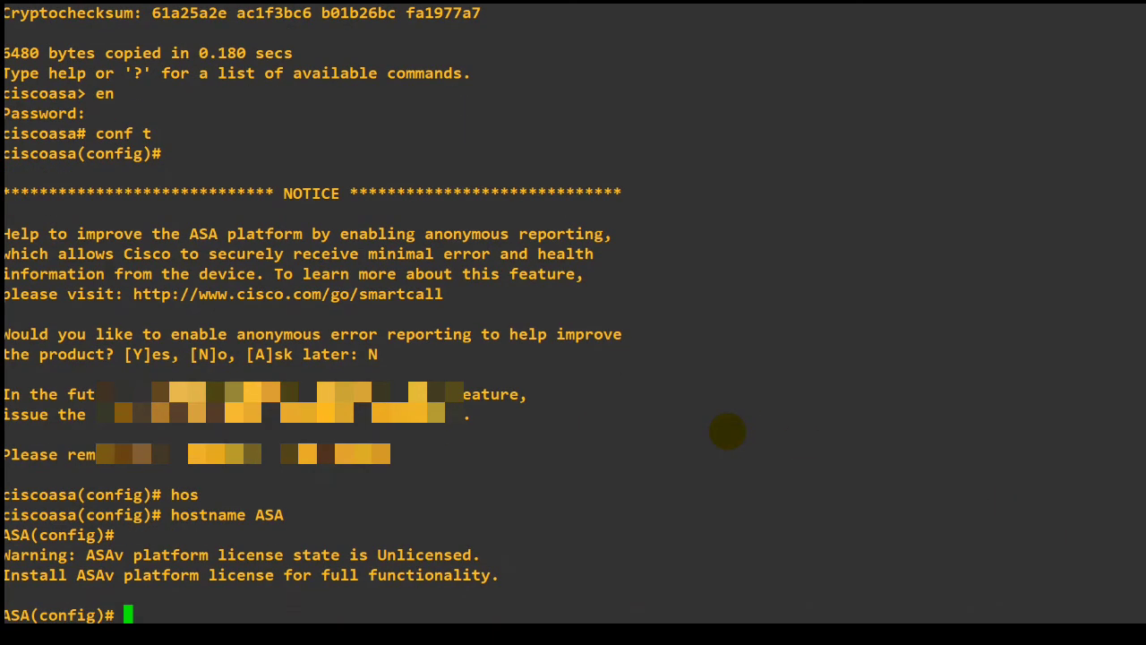
Enter interface g0/0 configuration on the ASA, checking its port connections in the EVE-NG topology.
text(inter)
key(Tab)
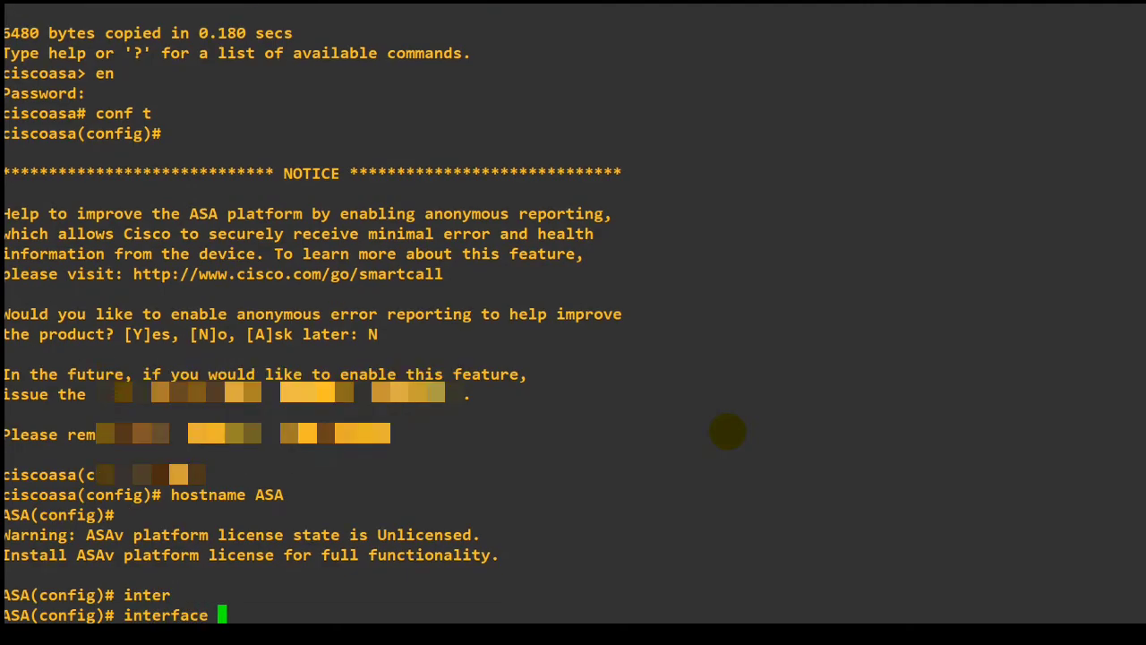
key(alt+Tab)
key(alt+Tab)
key(alt+Tab)
key(alt+Tab)
key(alt+Tab)
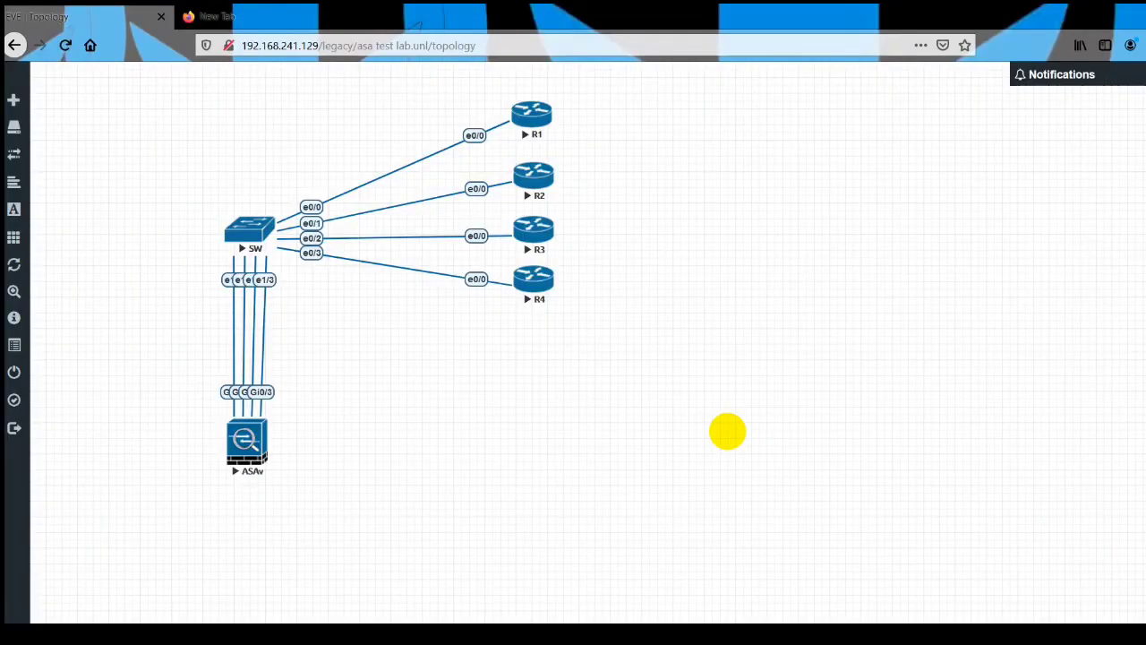
key(alt+Tab)
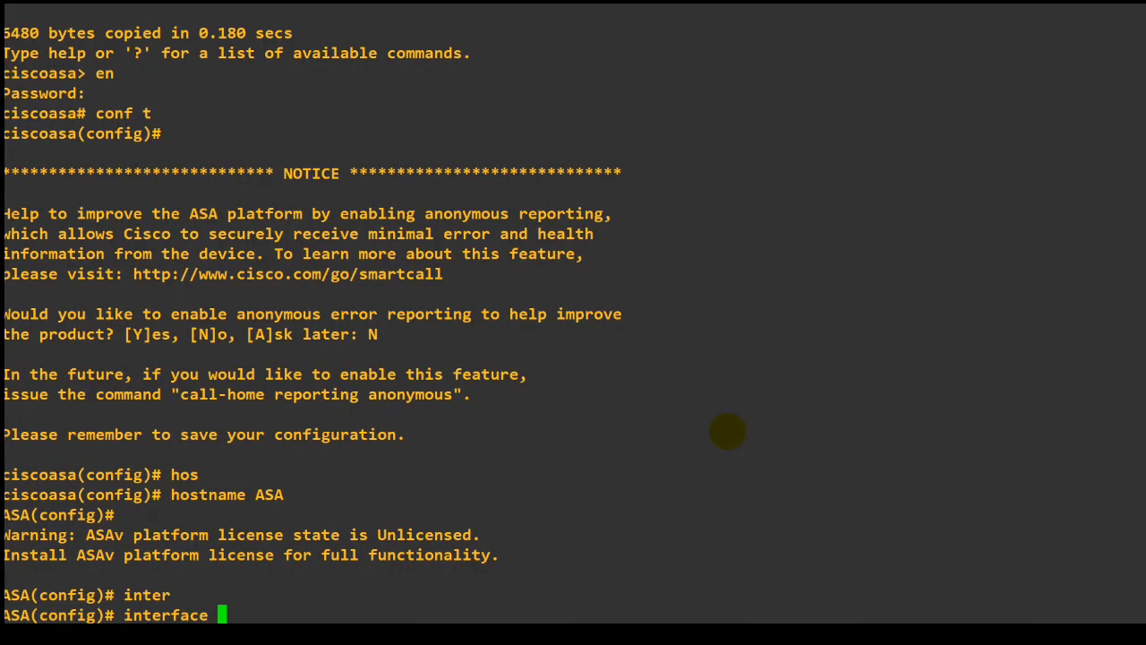
key(alt+Tab)
key(alt+Tab)
text(g0/0)
key(Return)
Assign IP address 192.168.1.2 with mask 255.255.255.0 to interface g0/0, enable it with no shu and leave configuration mode.
text(ip add)
key(Tab)
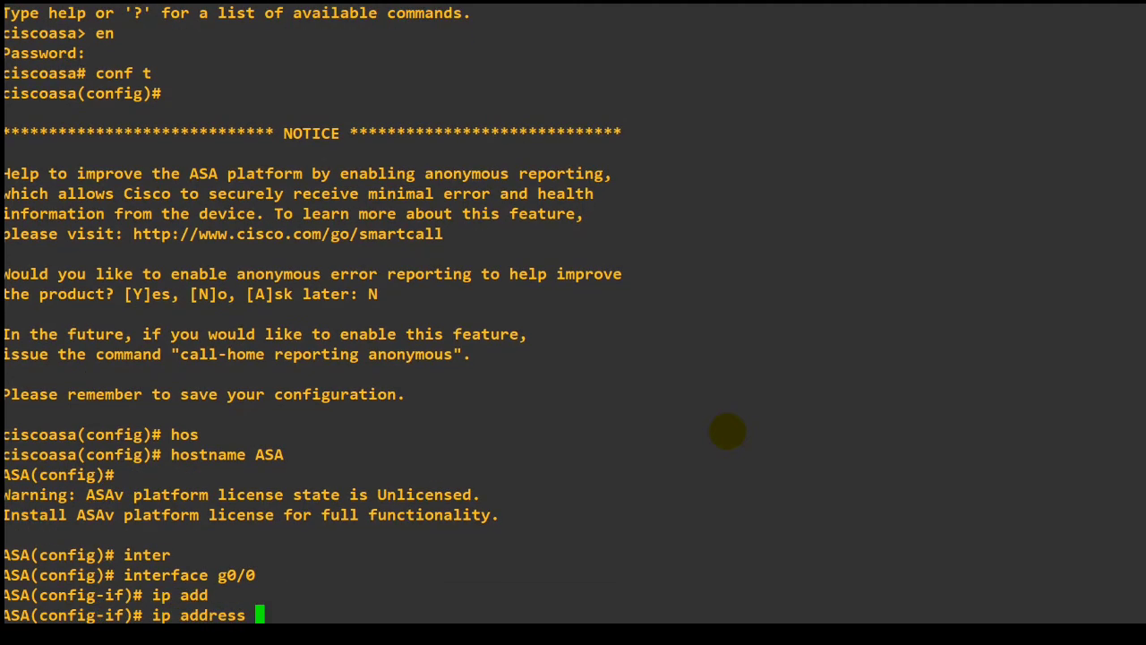
text(192.168.1)
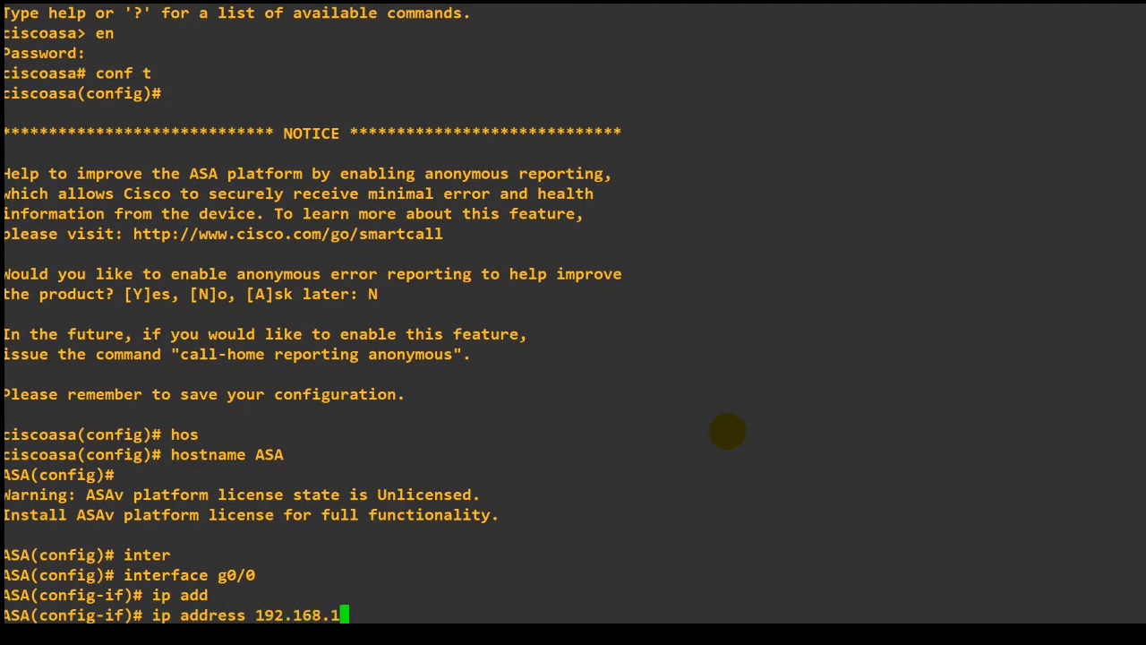
text(.2 255.2)
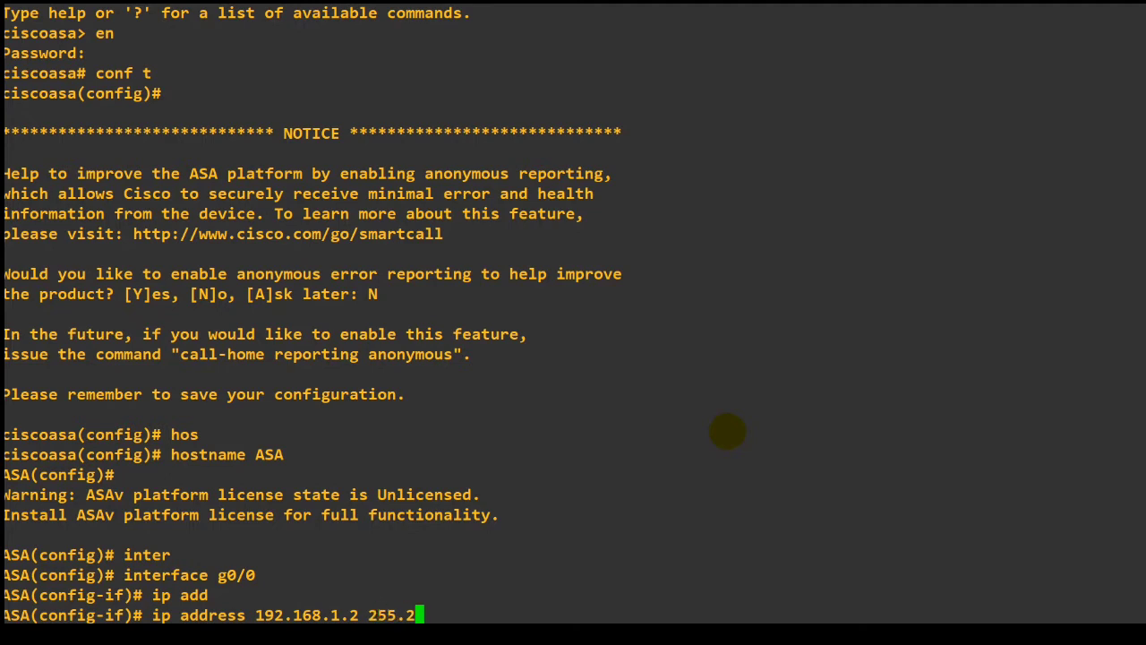
text(55.255.255.0)
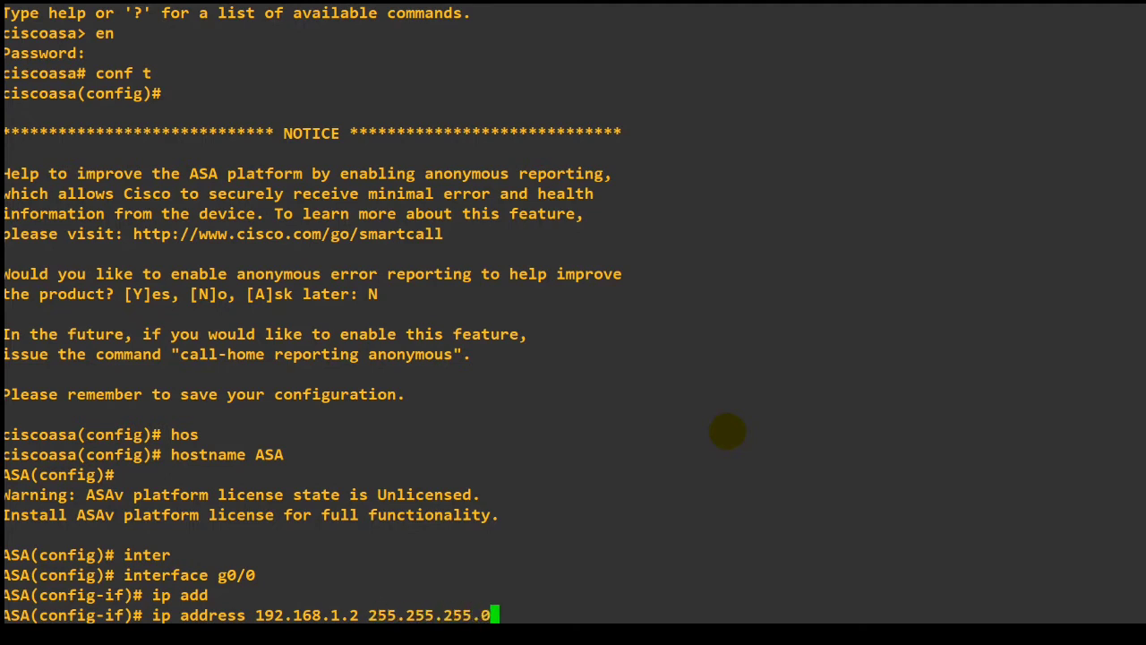
key(Return)
text(no shu)
key(Return)
key(Up)
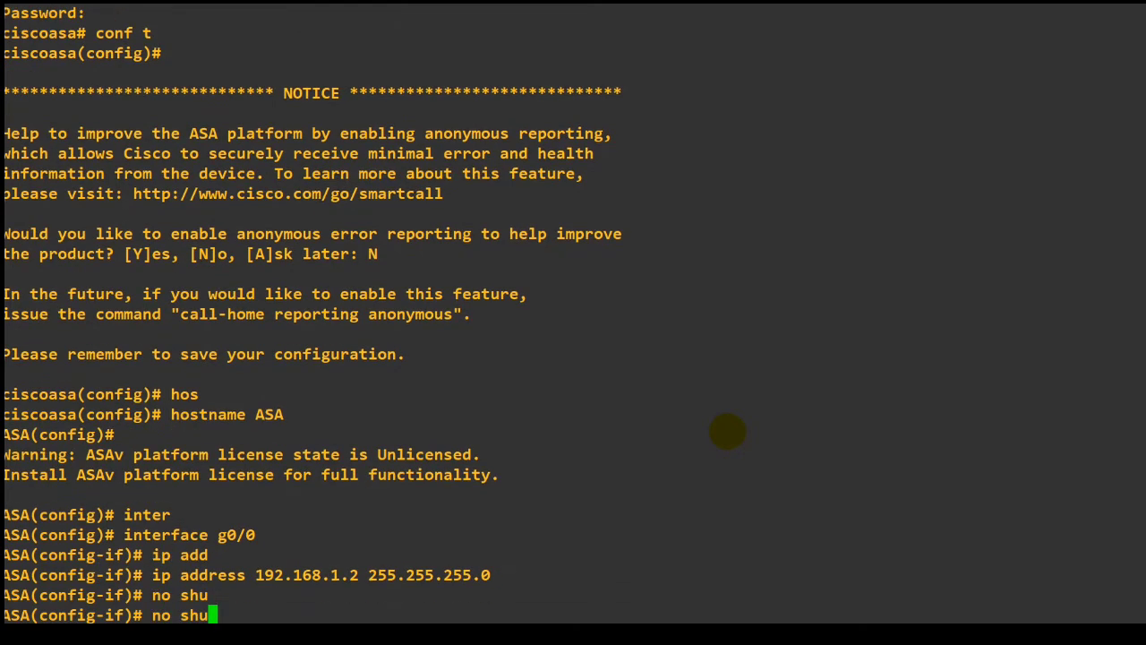
key(Return)
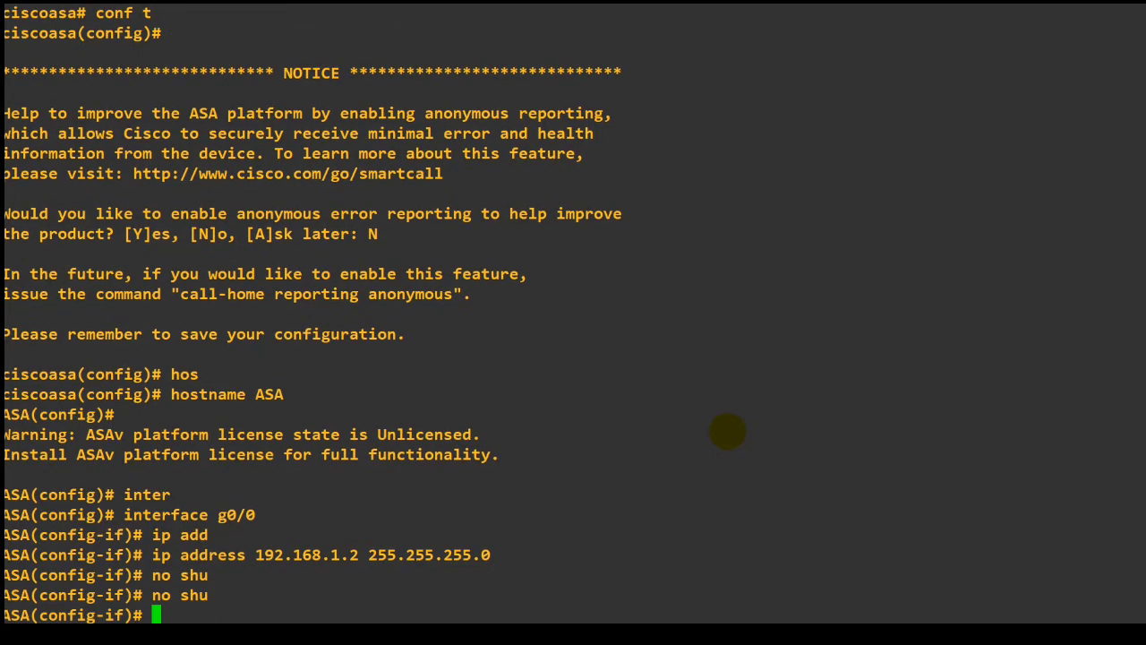
text(end)
key(Return)
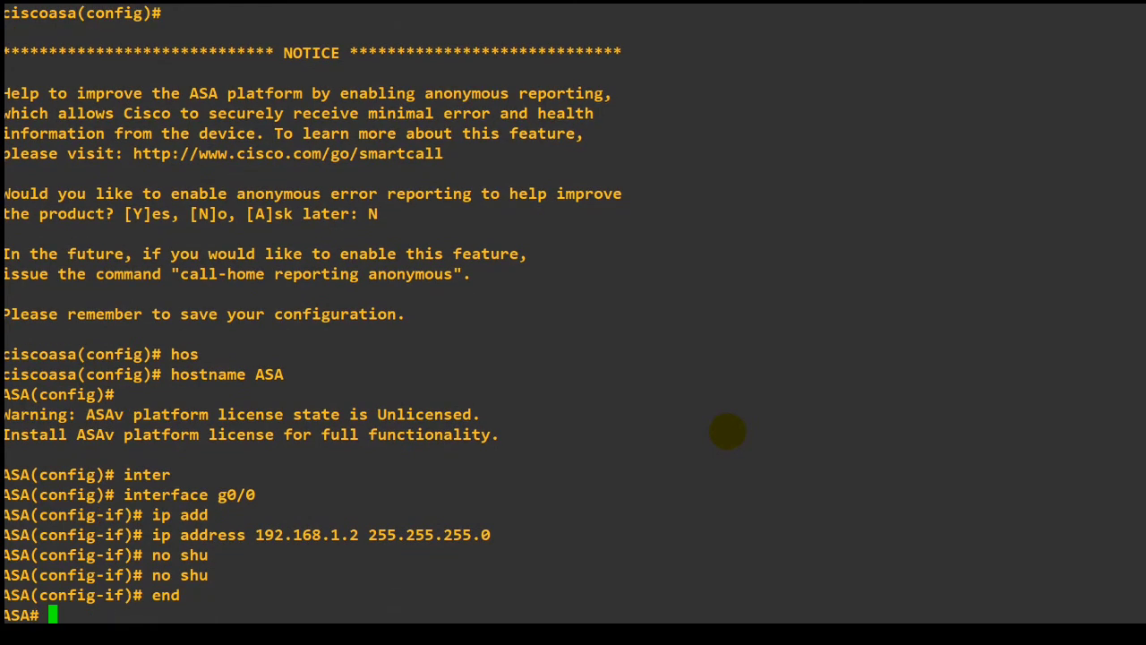
Try to test the address with the command ping ping 192.168.1.2.
text(ping ping )
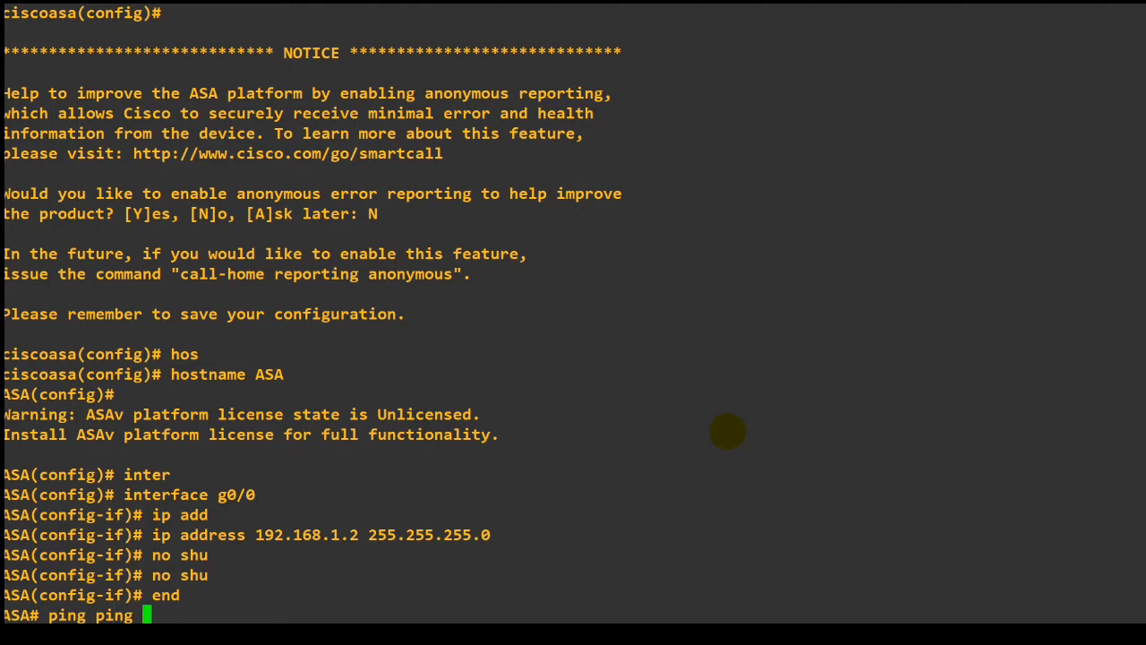
text(192.168.1.2)
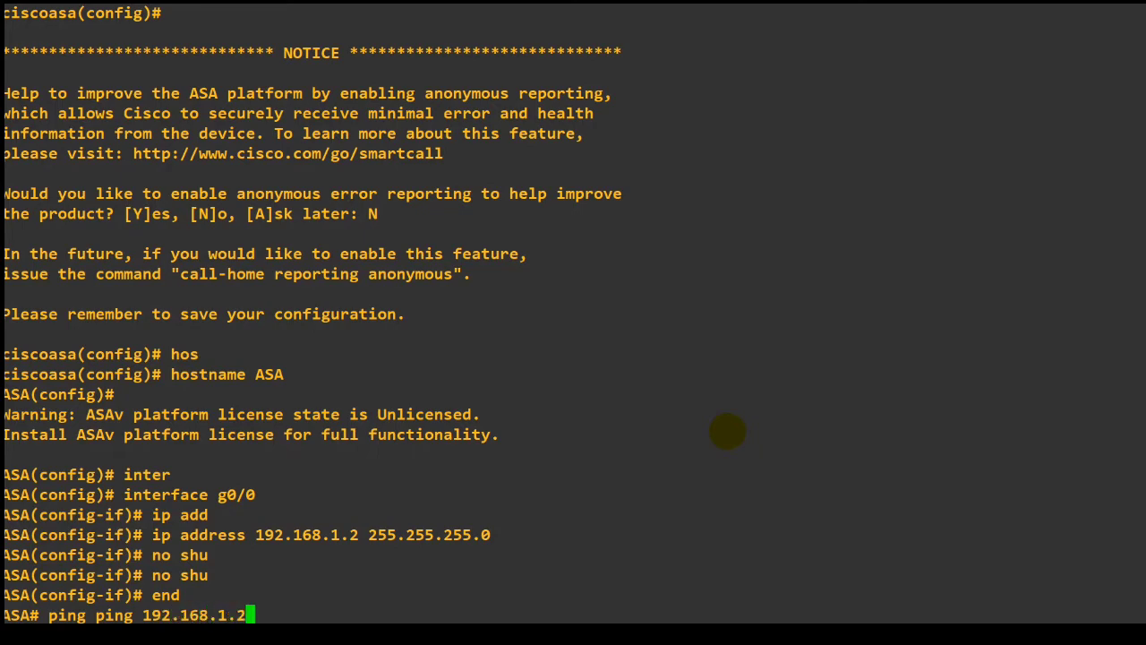
key(Return)
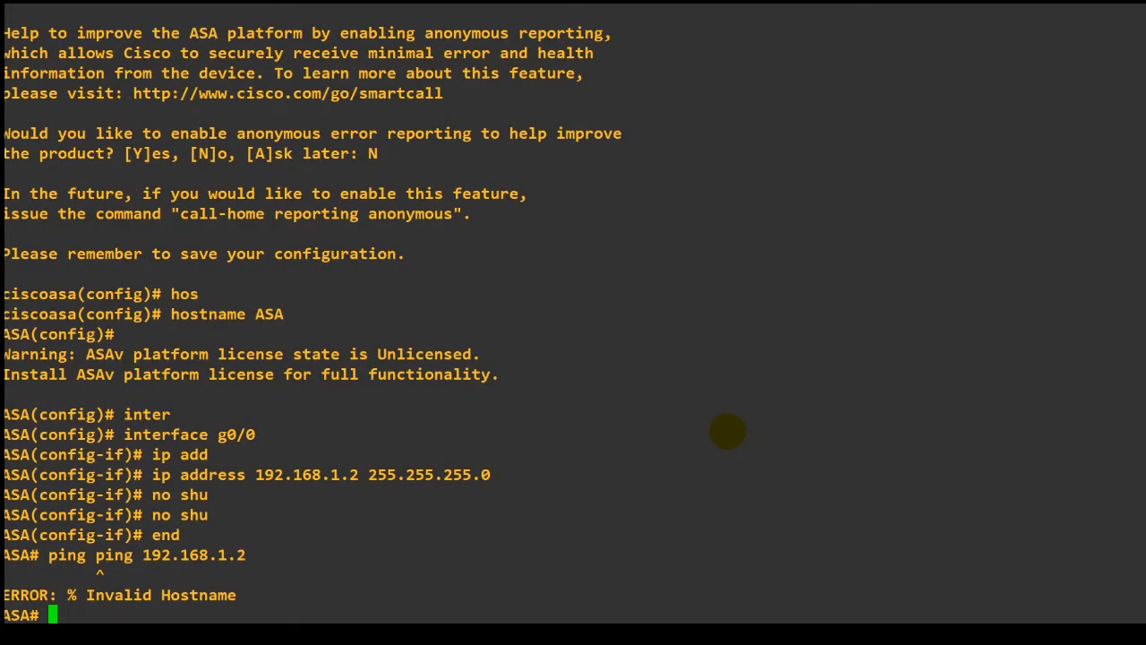
Ping 192.168.1.2 from the ASA's privileged prompt.
text(ping 192.168.10)
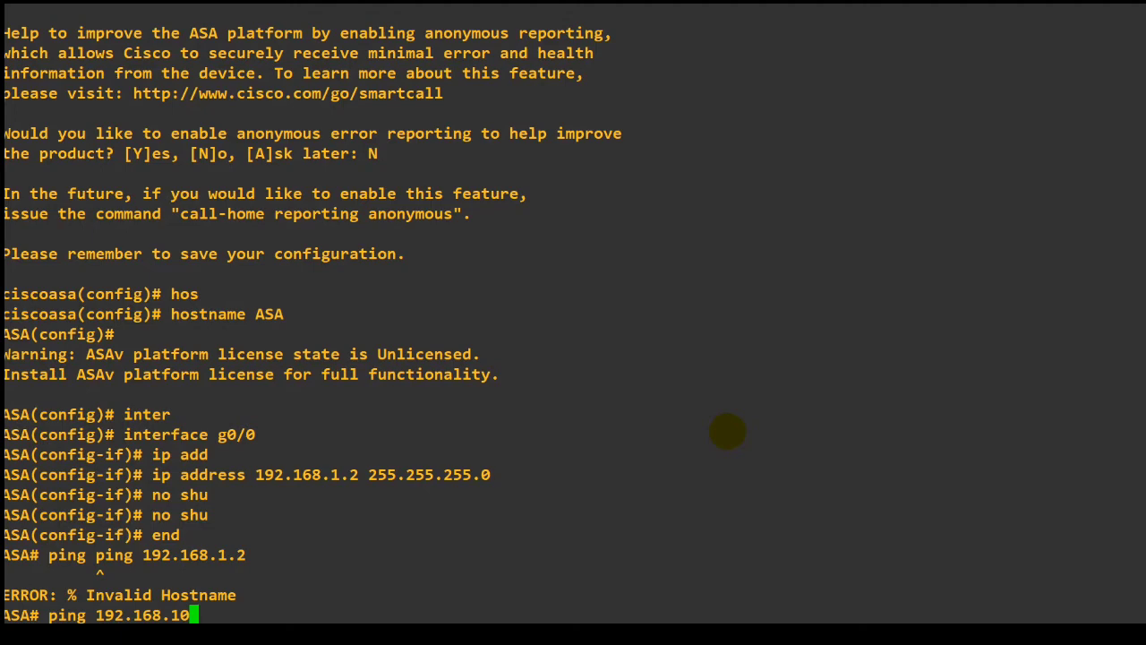
key(BackSpace)
text(.2)
key(Return)
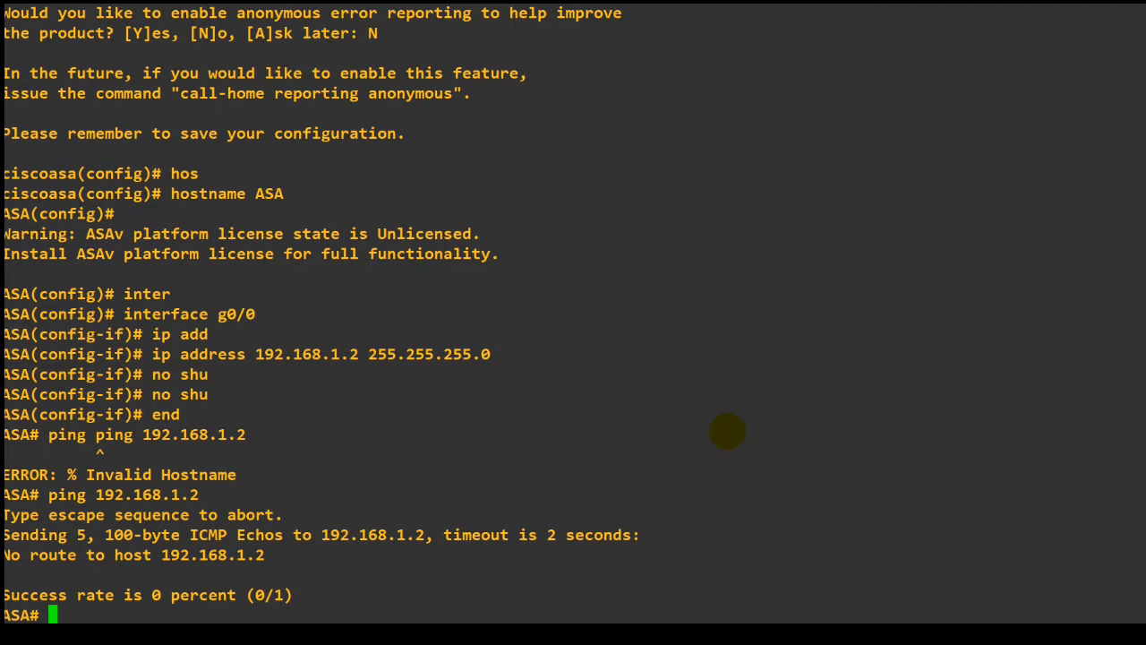
Switch to the R1 console to review its interface e0/0 commands, and return to the ASAv console.
mouse_move(649, 636)
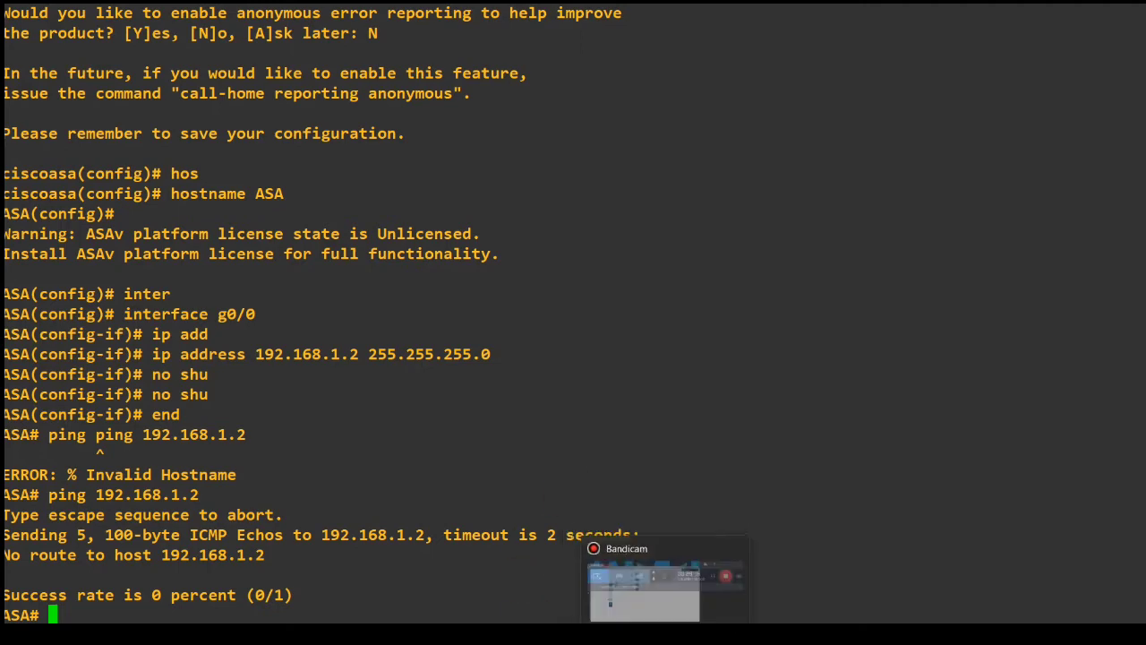
mouse_move(715, 636)
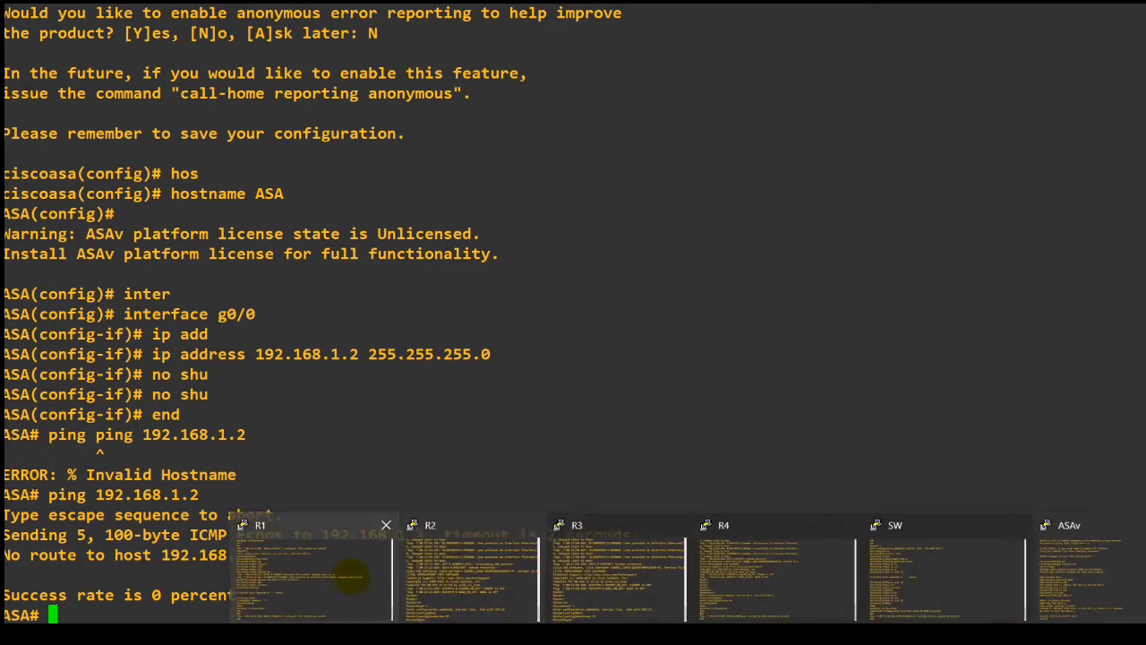
click(350, 575)
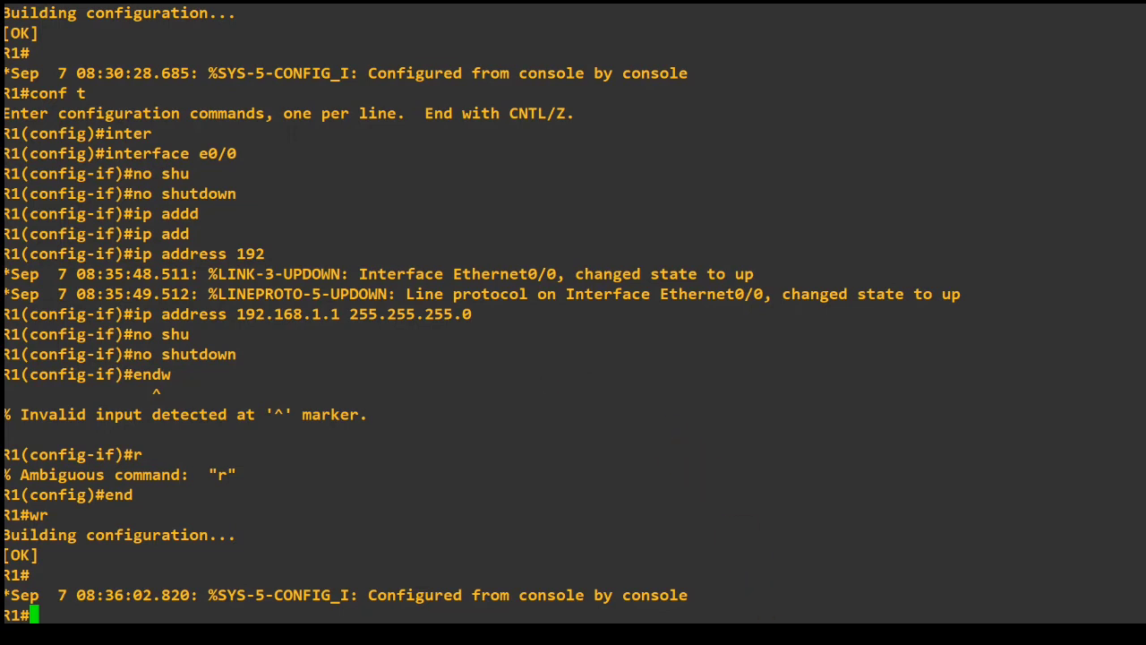
mouse_move(688, 636)
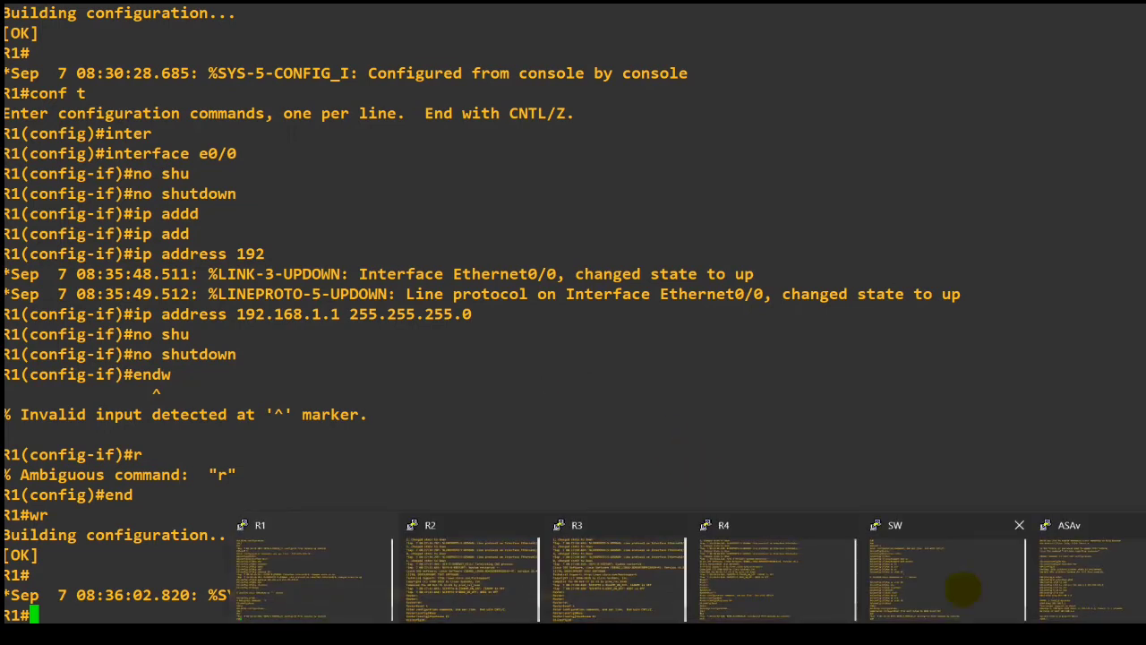
click(1048, 584)
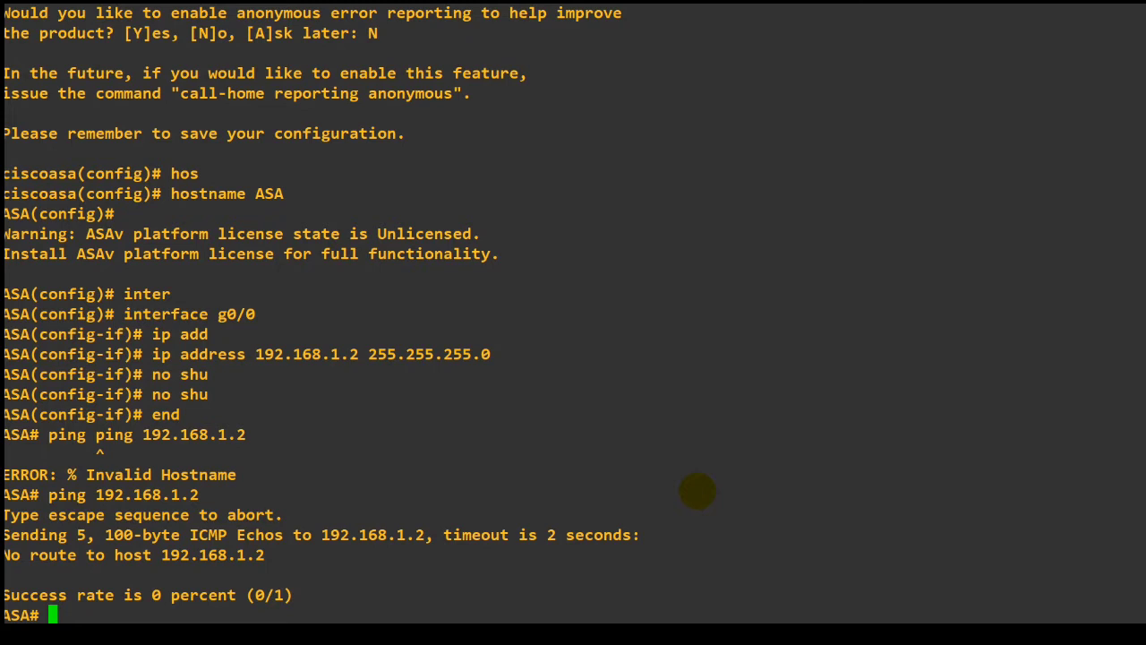
Enter configuration mode for interface g0/0 on the ASA and name the interface with nameif inside.
text(conf t)
key(Return)
text(inter)
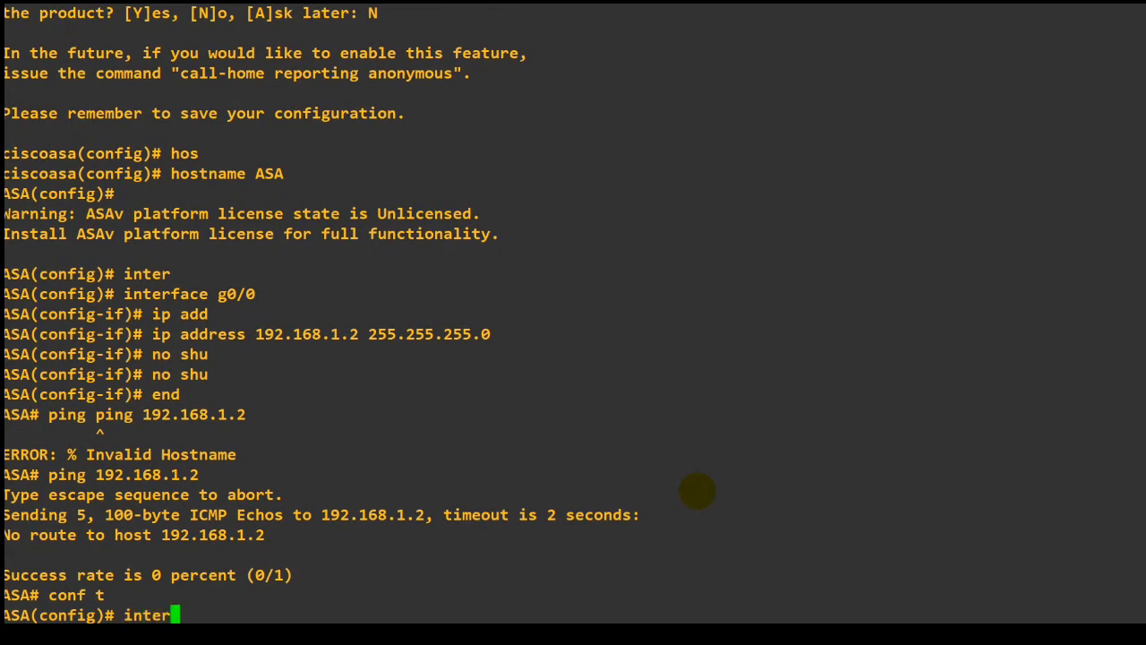
key(Tab)
text(g0/0)
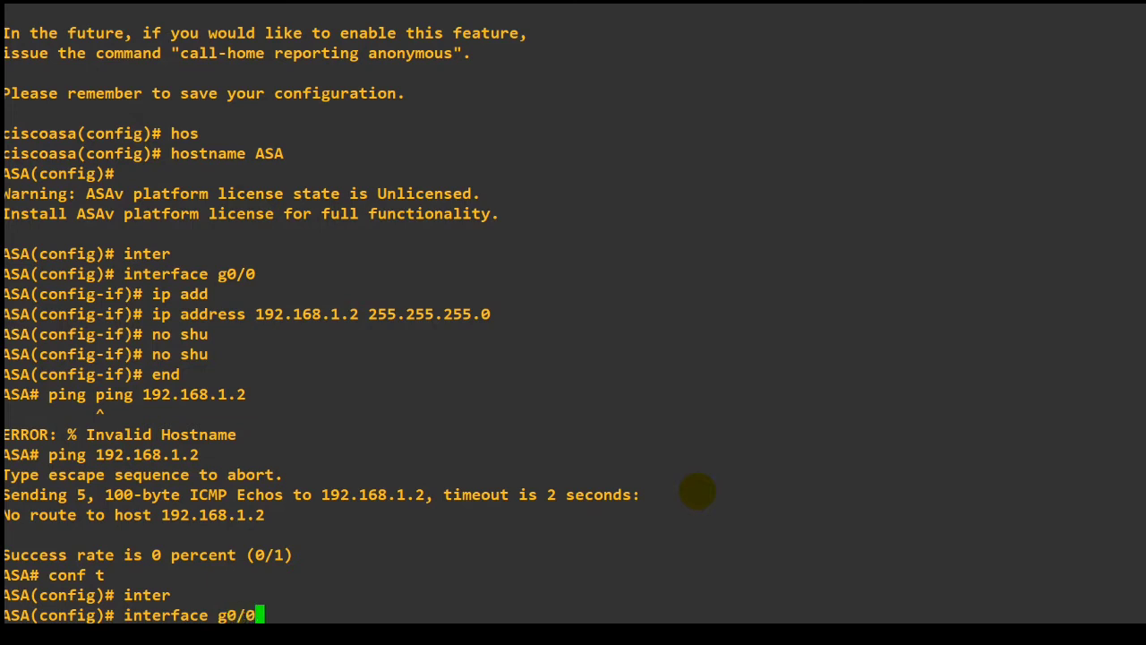
key(Return)
text(nam)
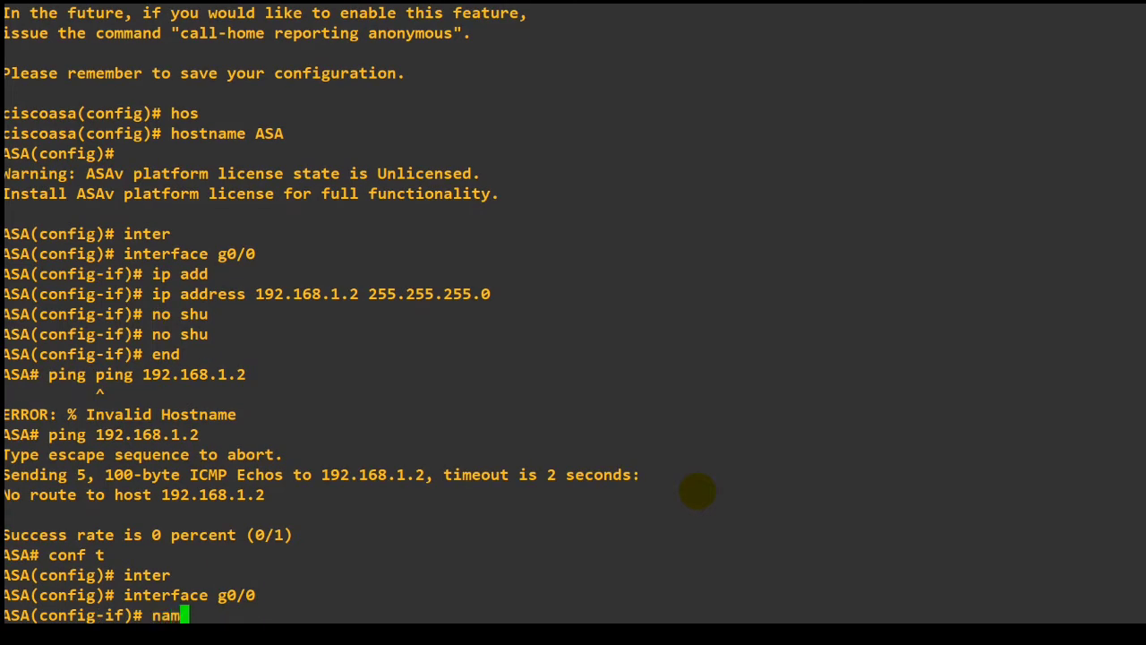
key(Tab)
text(if)
key(Tab)
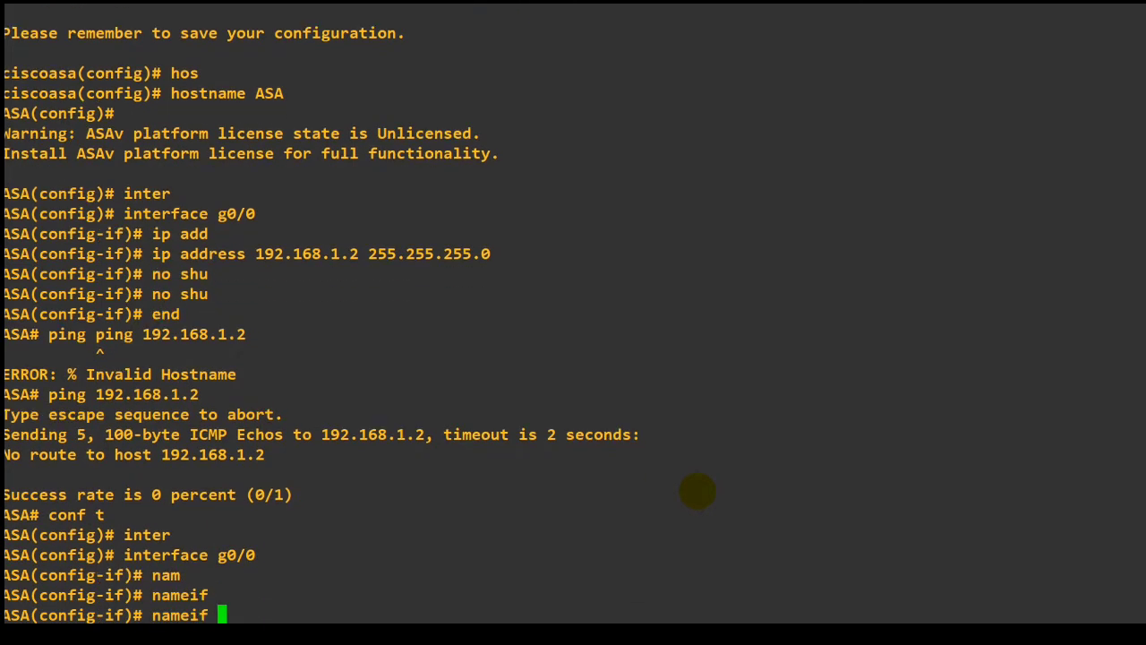
text(ind)
key(Tab)
text(ide)
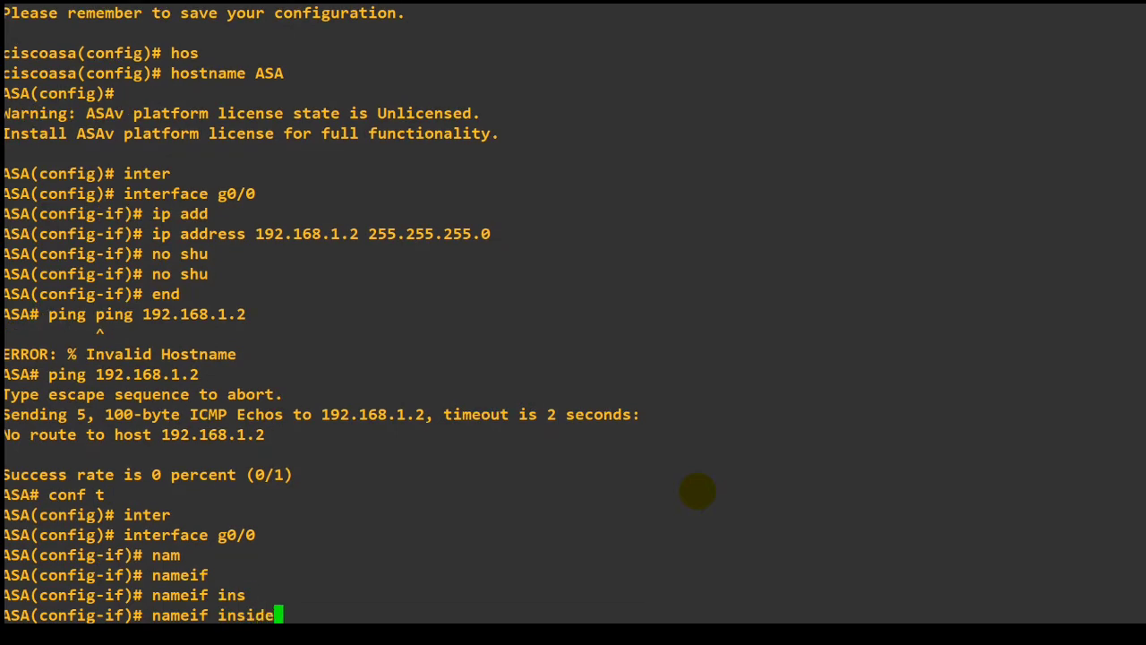
key(Return)
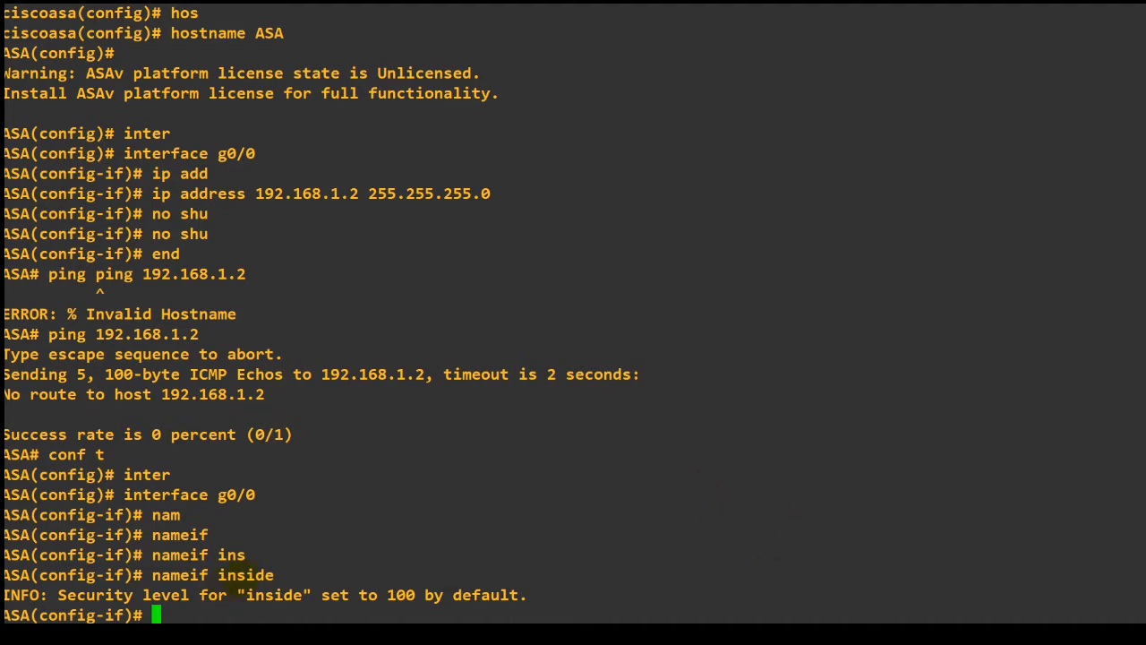
Leave configuration mode on the ASA and ping its own g0/0 address, 192.168.1.2.
double_click(244, 576)
double_click(401, 595)
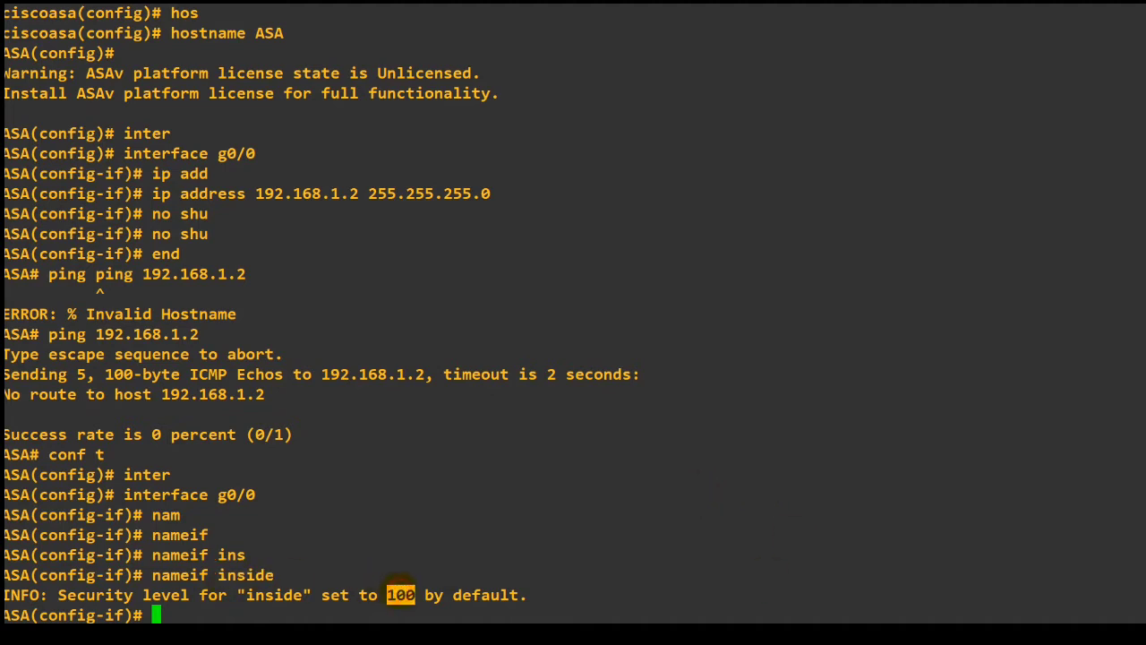
click(471, 583)
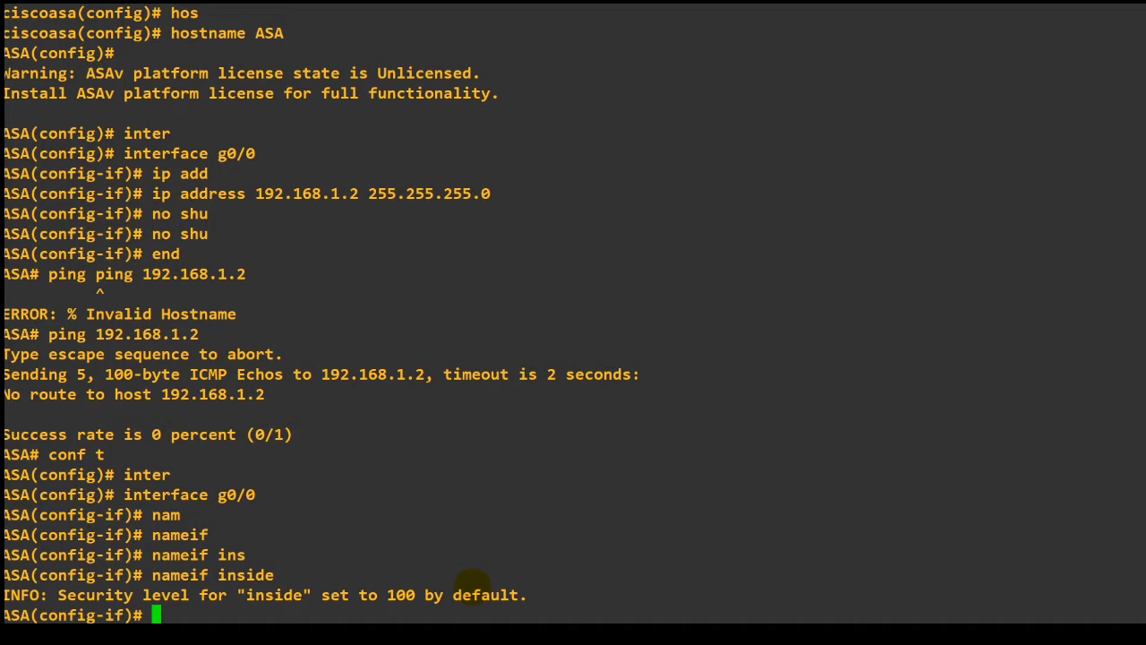
text(end)
key(Return)
key(Up)
key(Up)
key(Up)
key(Up)
key(Up)
key(Up)
key(Up)
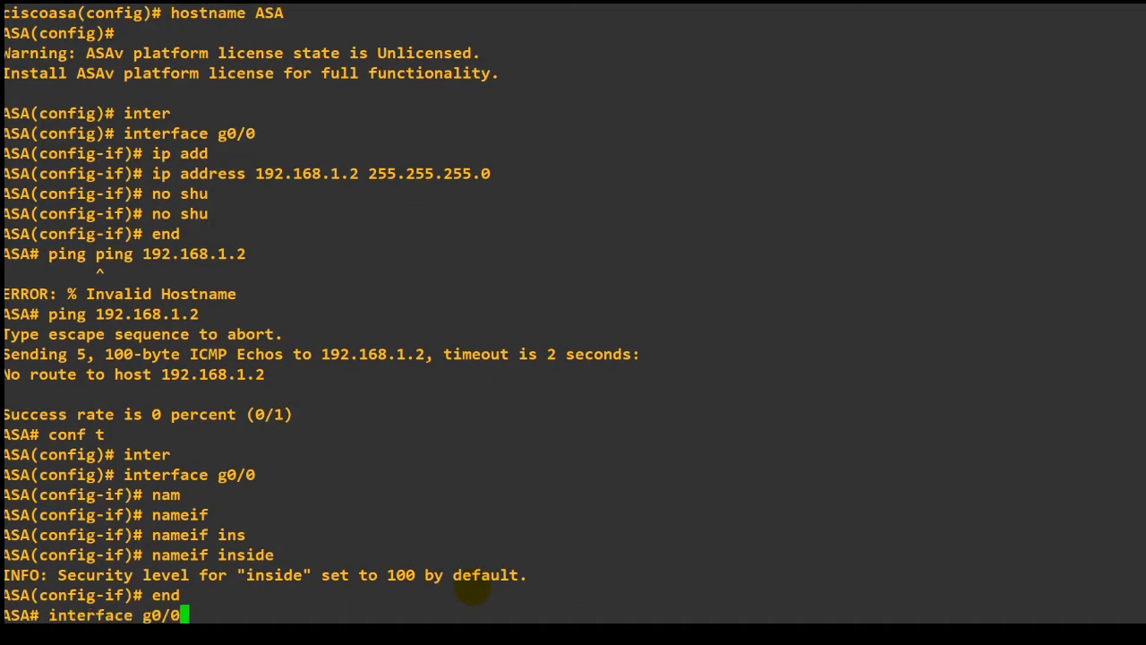
key(Up)
key(Up)
key(Up)
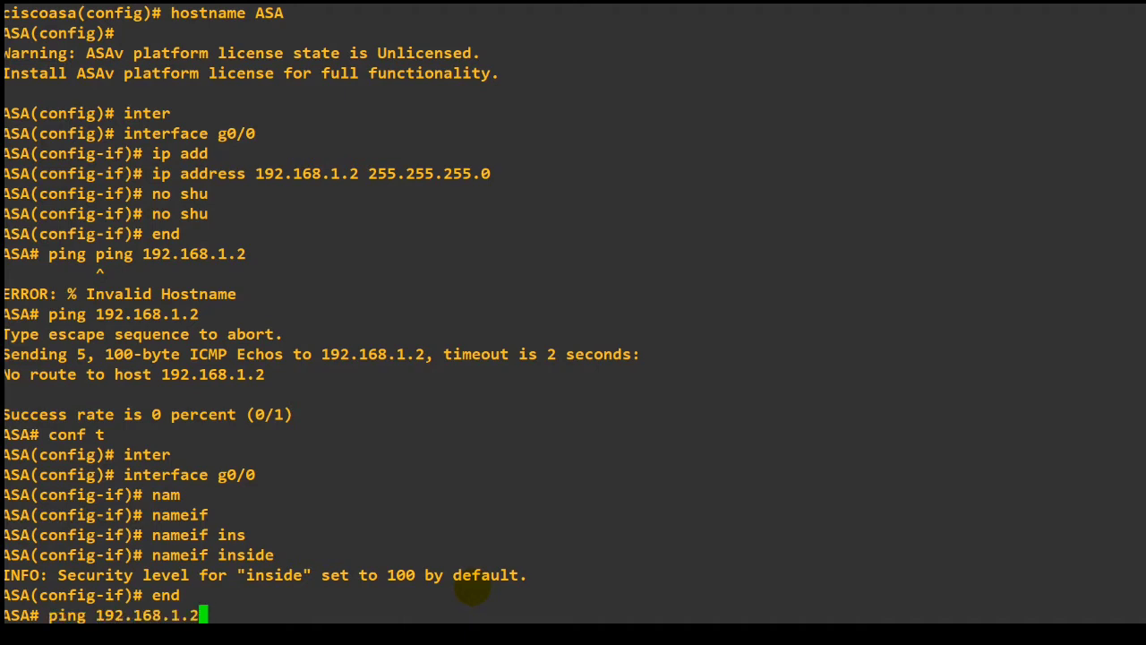
key(Return)
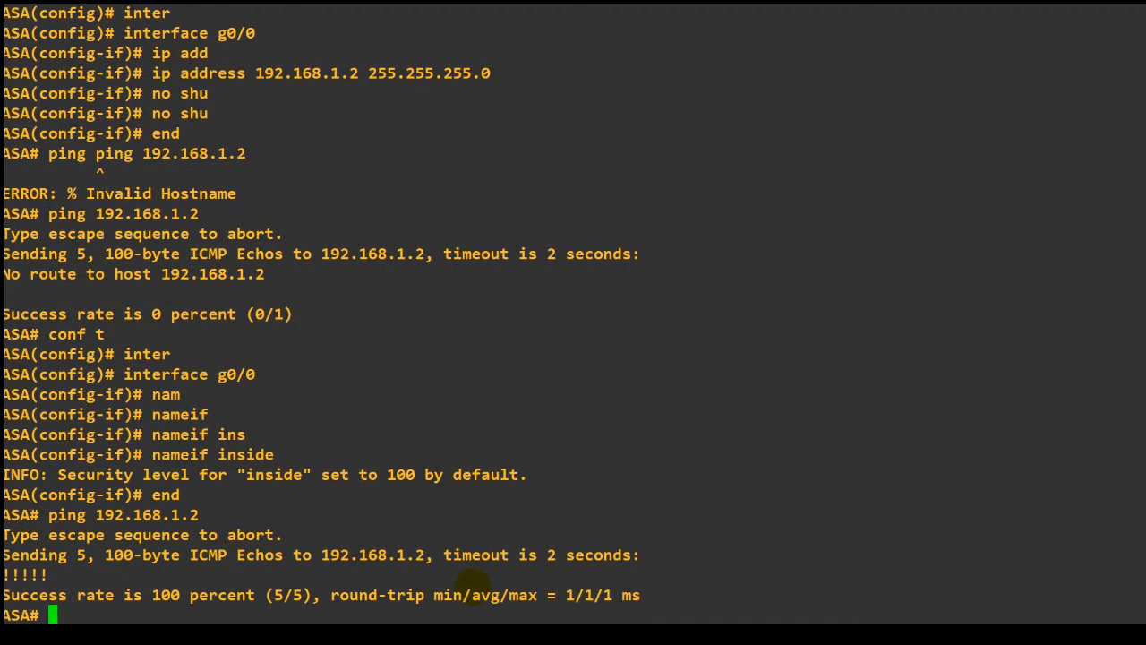
Ping R1 at 192.168.1.1 from the ASA's privileged prompt.
key(Up)
key(BackSpace)
text(192.168.1.1)
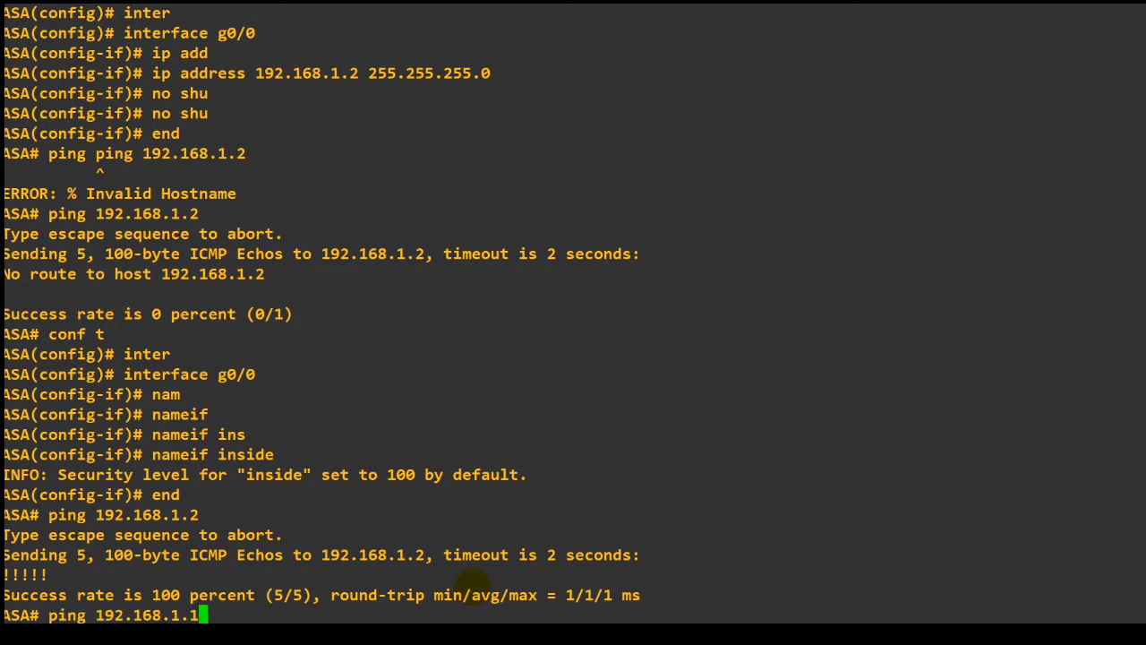
key(Return)
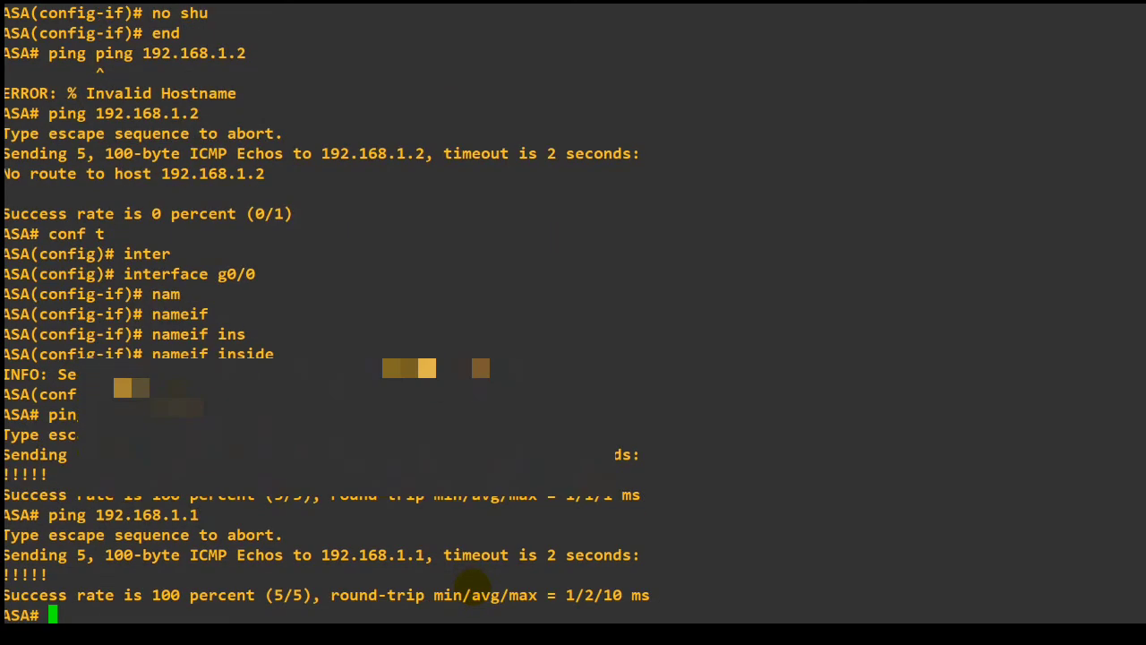
Switch to the R1 console and show its brief IP interface list with sho ip int br.
key(alt+Tab)
key(alt+Tab)
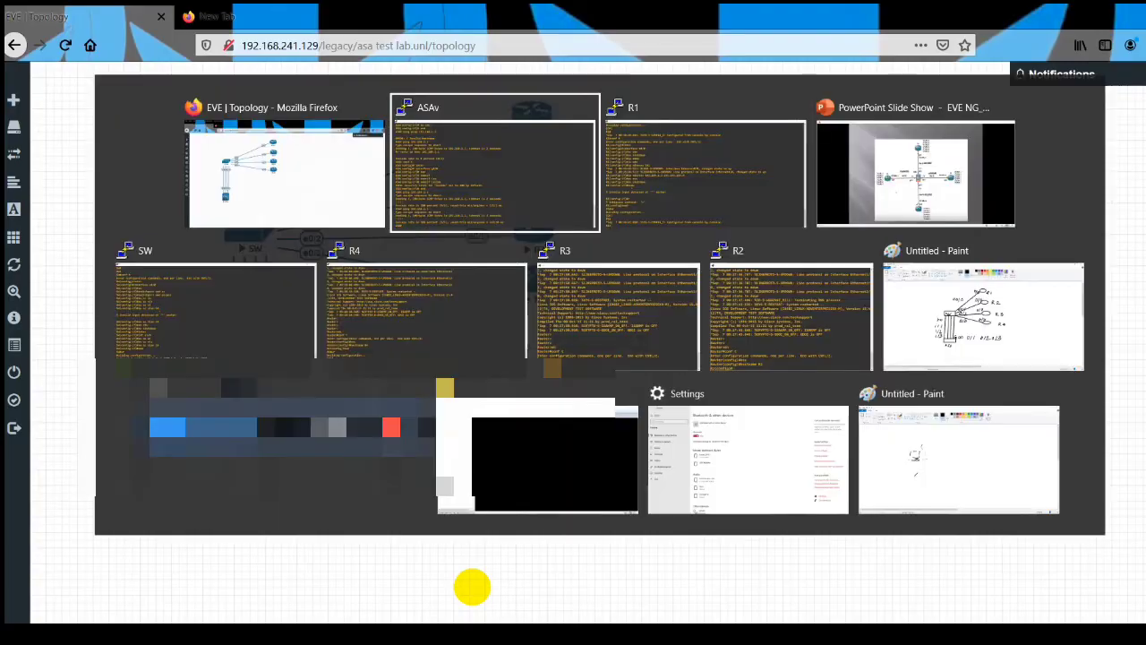
key(alt+Tab)
key(alt+Tab)
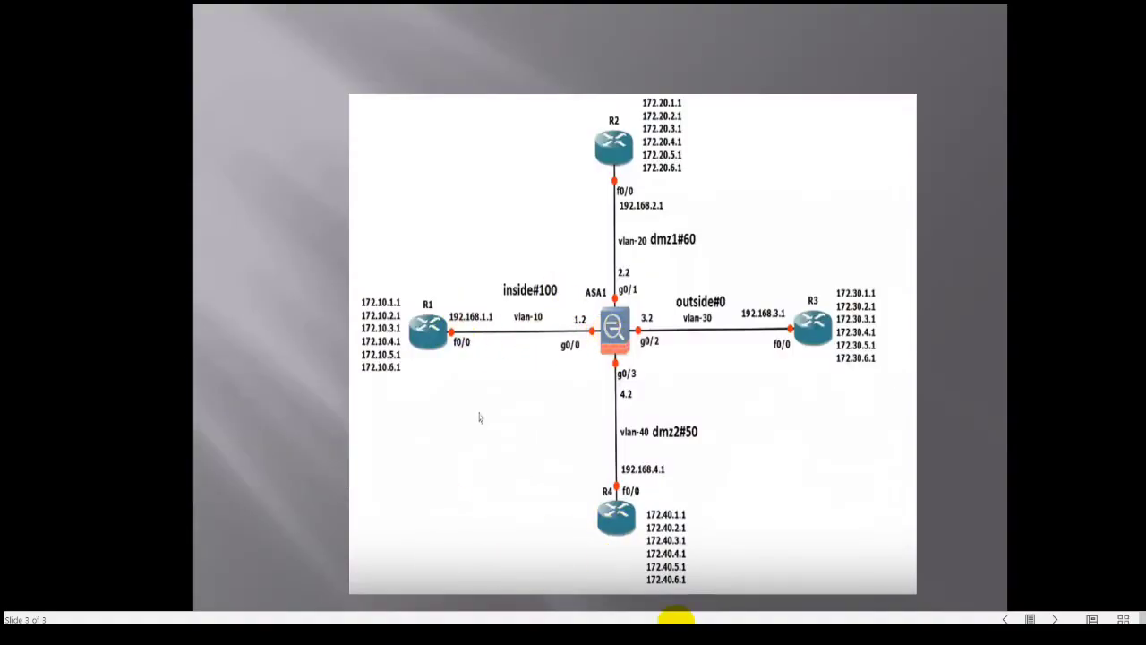
mouse_move(676, 618)
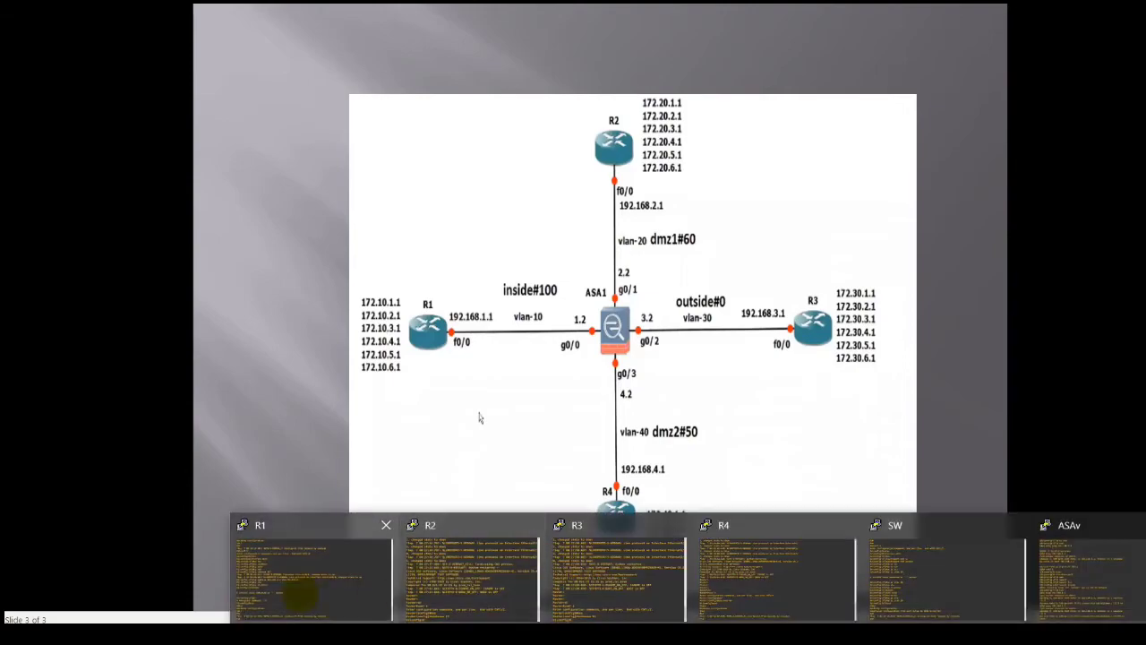
click(300, 596)
text(sho ip)
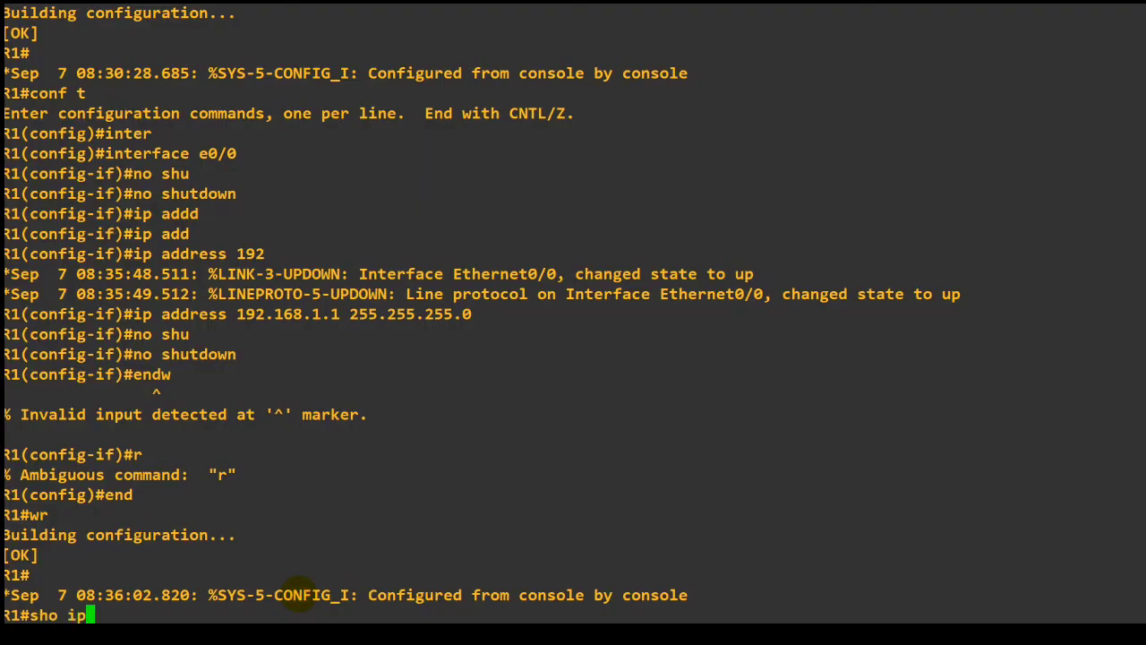
text( int br)
key(Return)
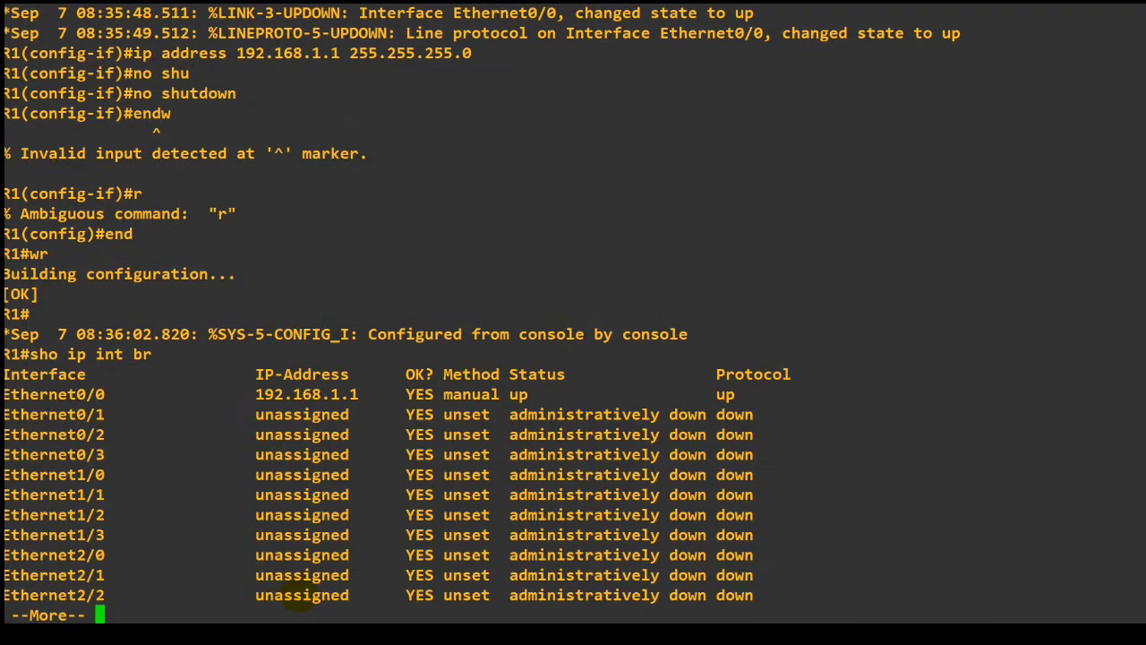
key(space)
Ping the ASA's inside address 192.168.1.2 from R1.
text(ping)
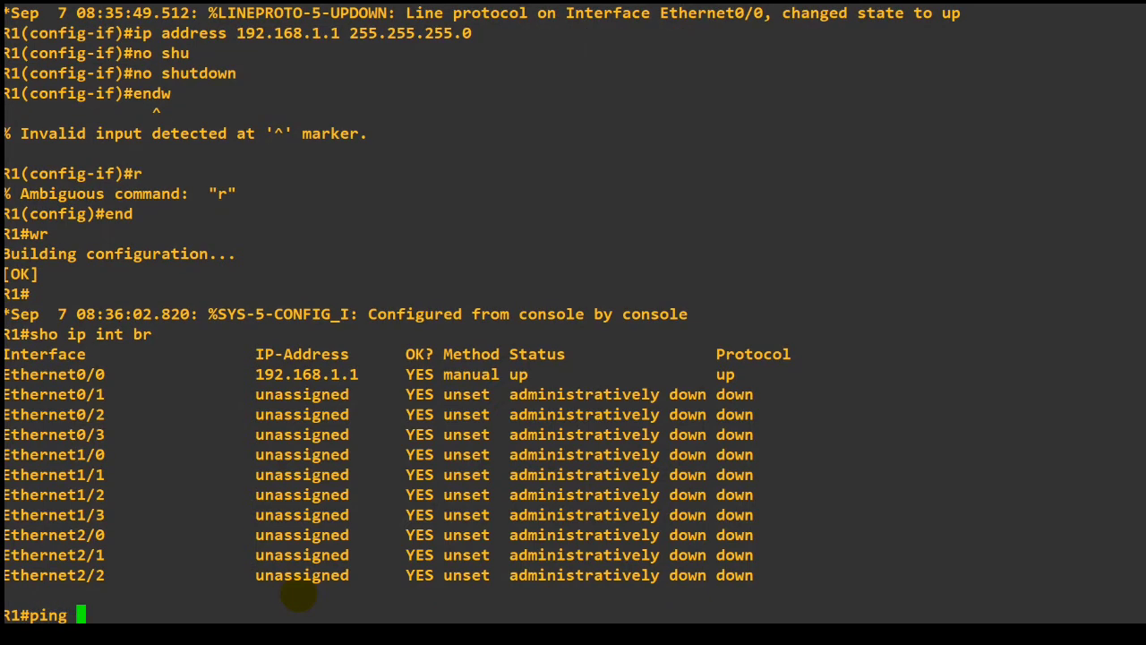
double_click(354, 374)
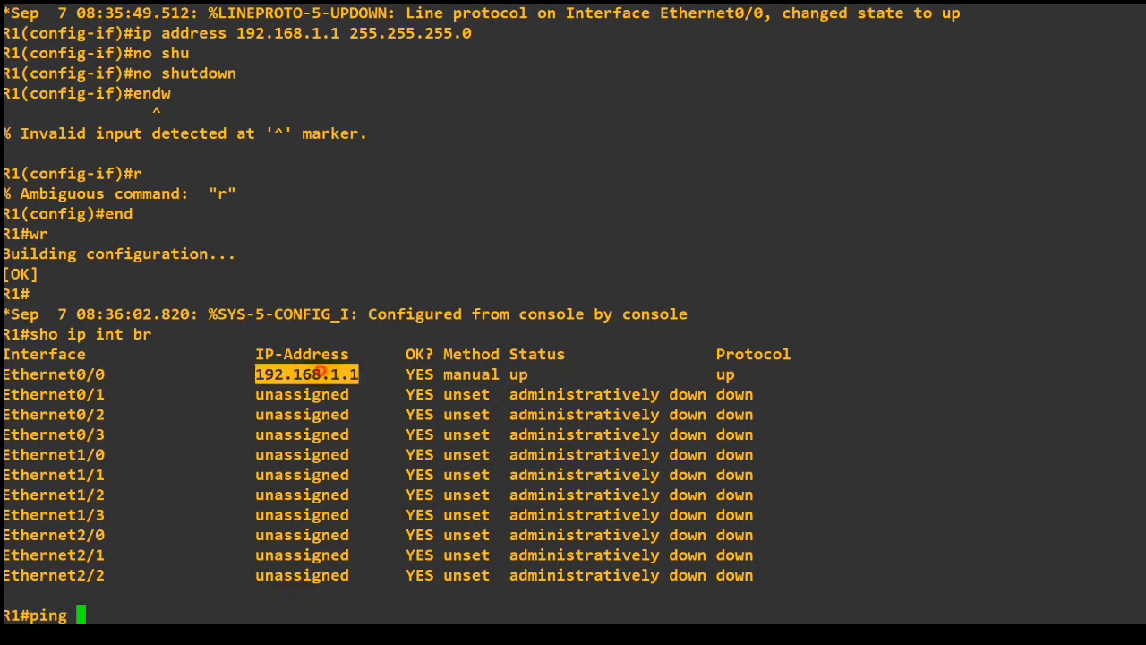
right_click(321, 373)
key(BackSpace)
text(2.168.1.2)
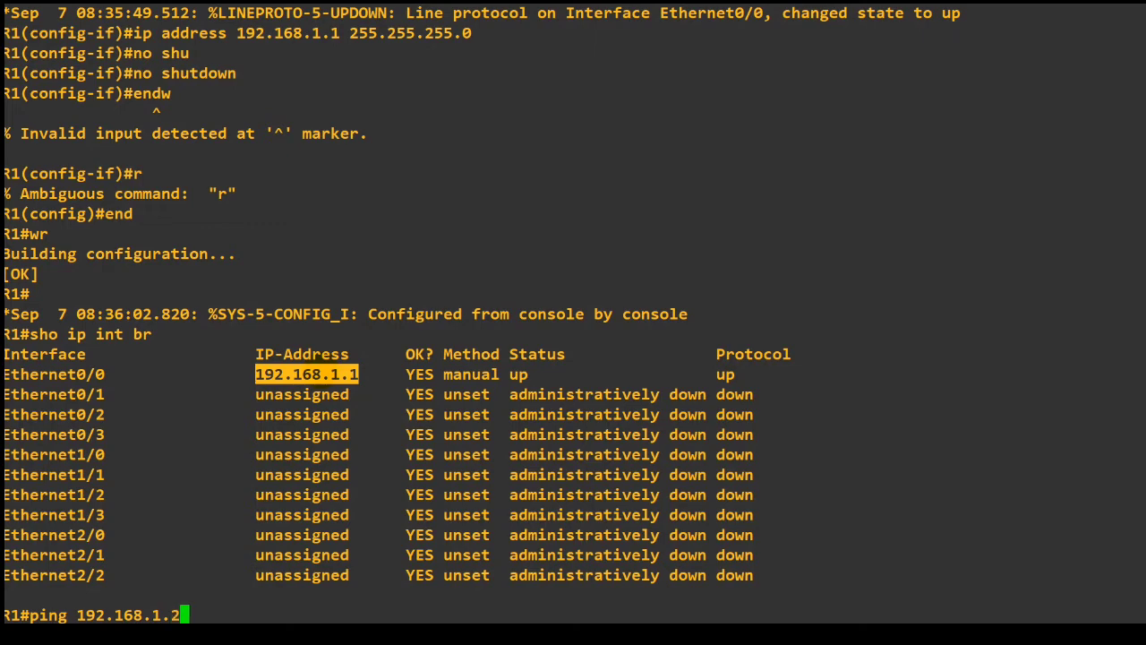
key(Return)
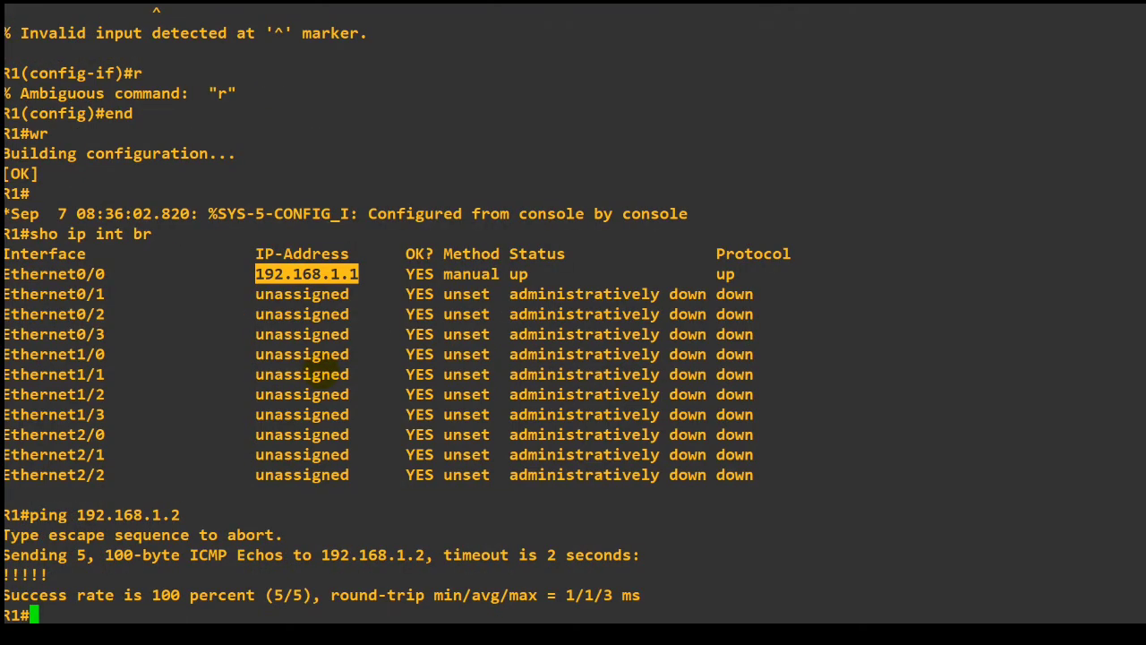
Check the lab topology and the addressing slide, and enter configuration of interface e0/0 in the R2 console.
key(alt+Tab)
key(alt+Tab)
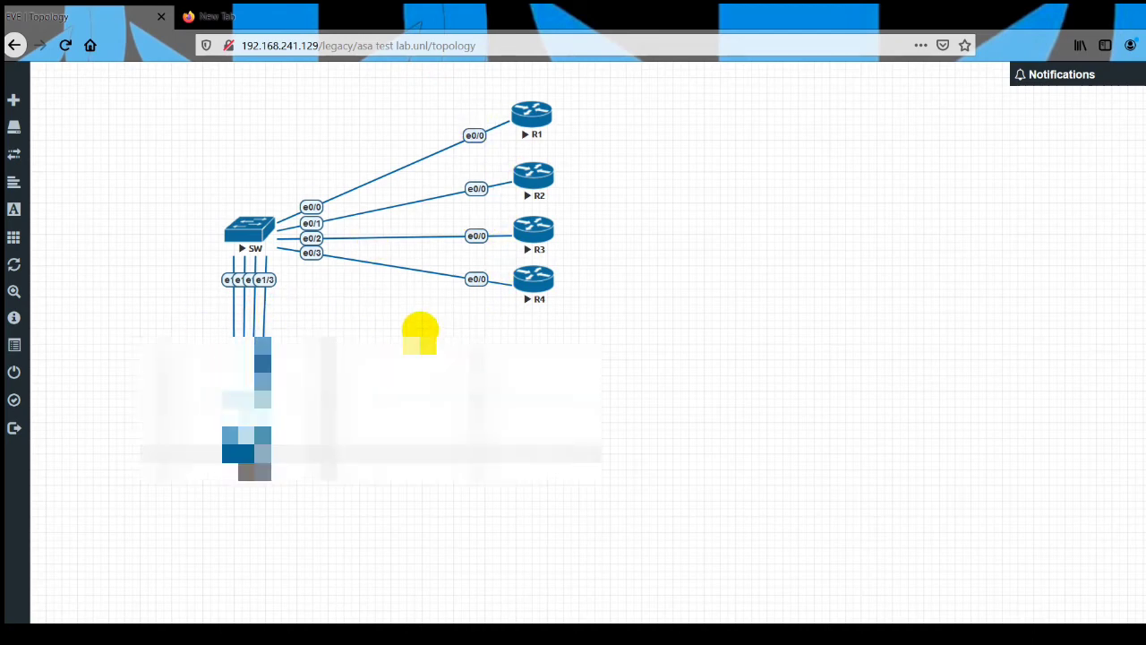
key(alt+Tab)
key(alt+Tab)
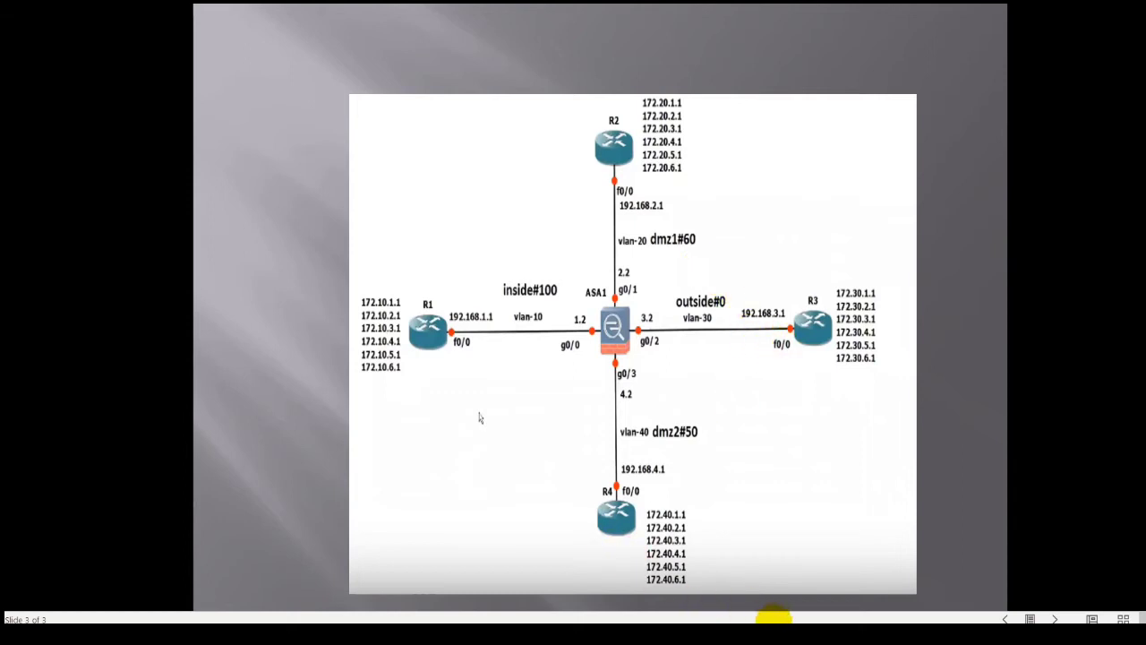
mouse_move(708, 634)
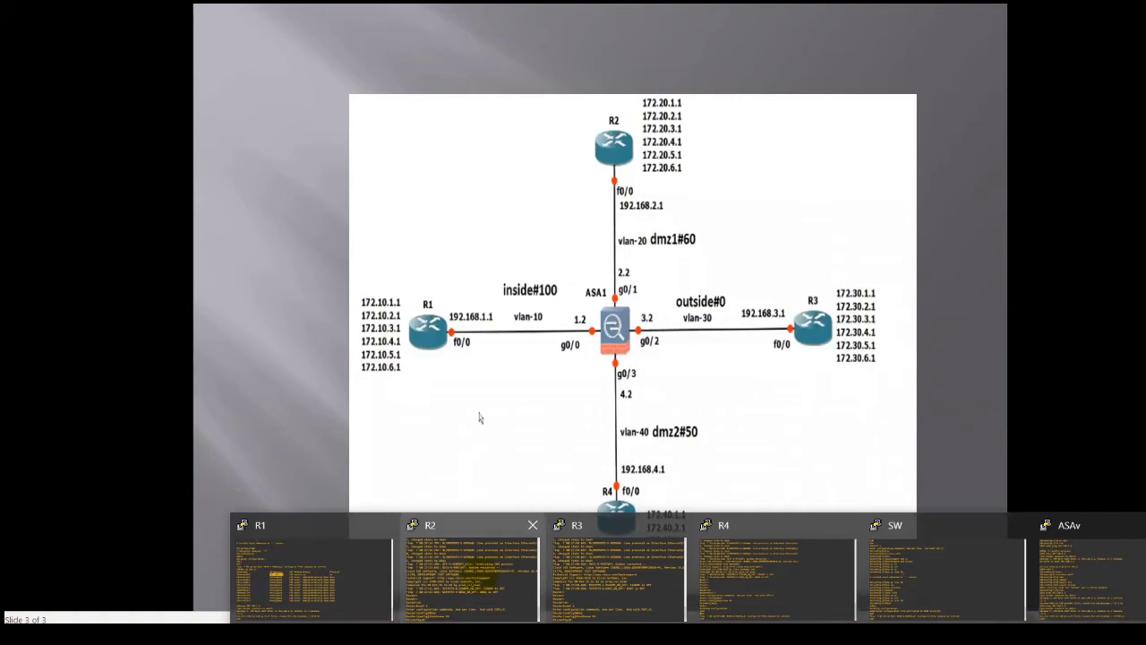
click(479, 573)
text(inter)
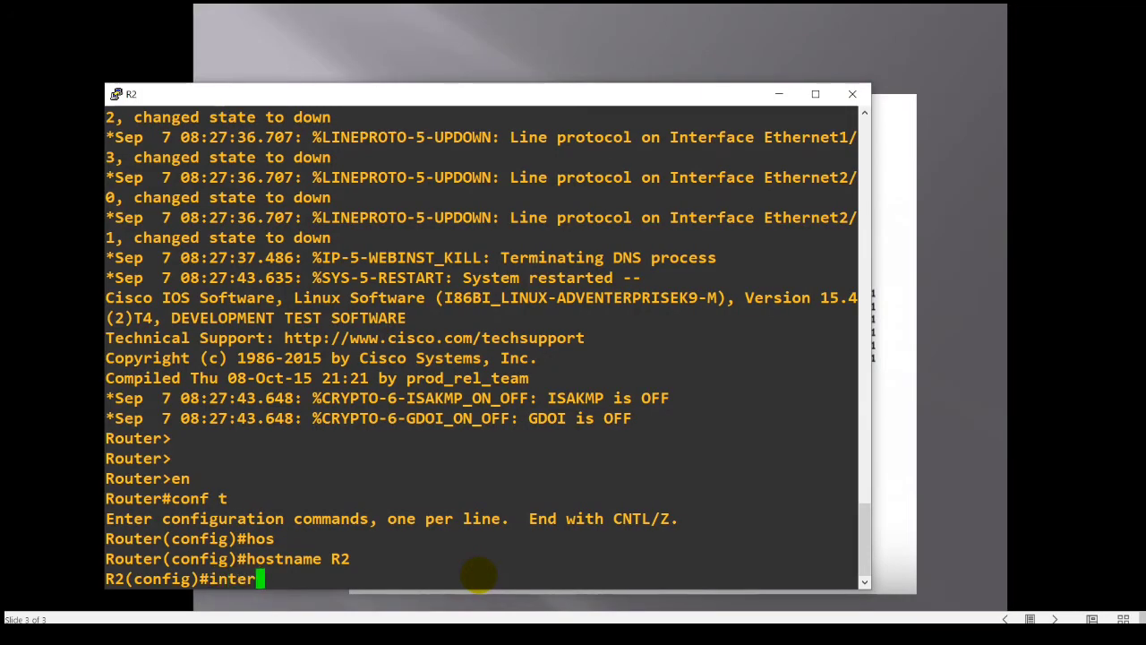
key(Tab)
text(e0/0)
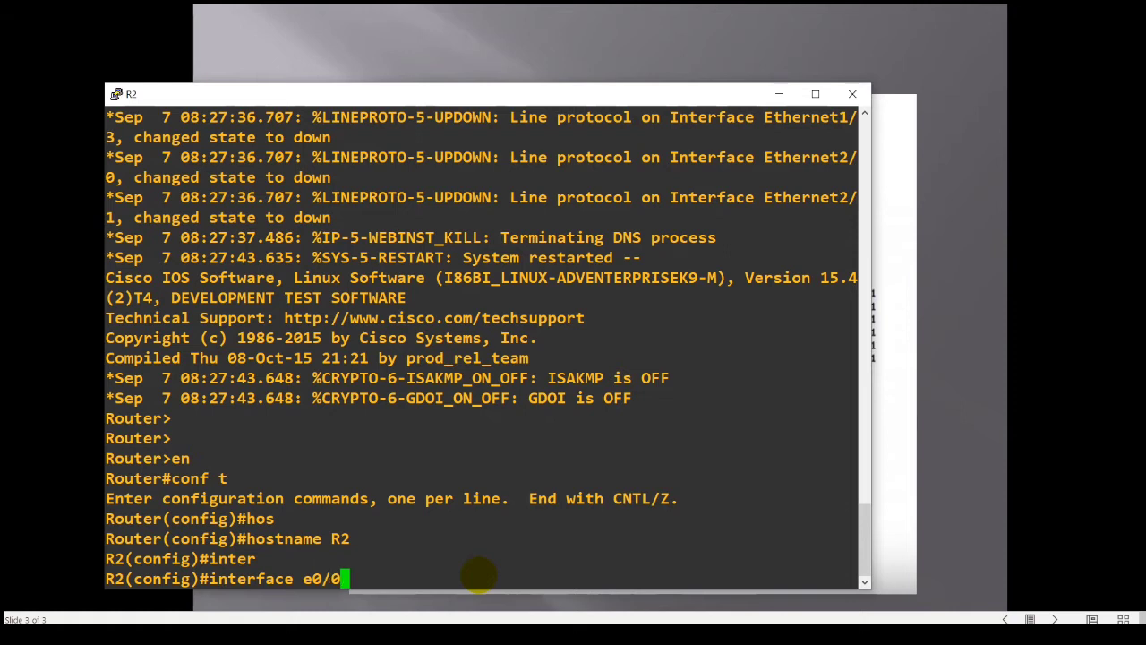
key(Return)
Assign IP address 192.168.2.1 with mask 255.255.255.0 to R2's interface e0/0.
text(ip add)
key(Tab)
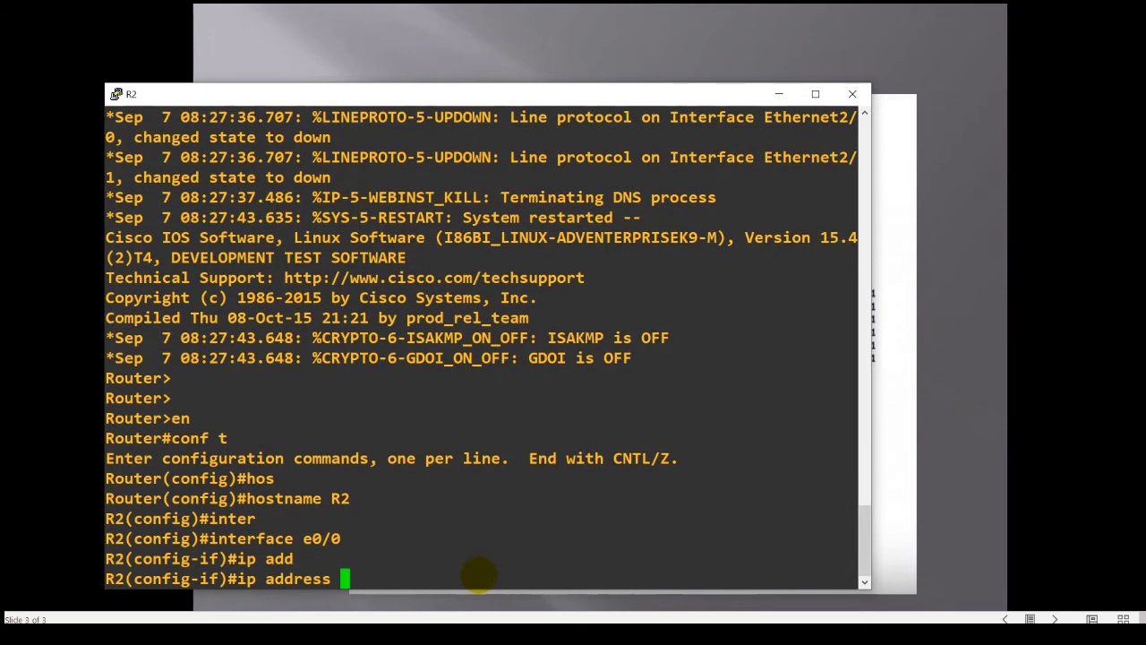
text(192.168.)
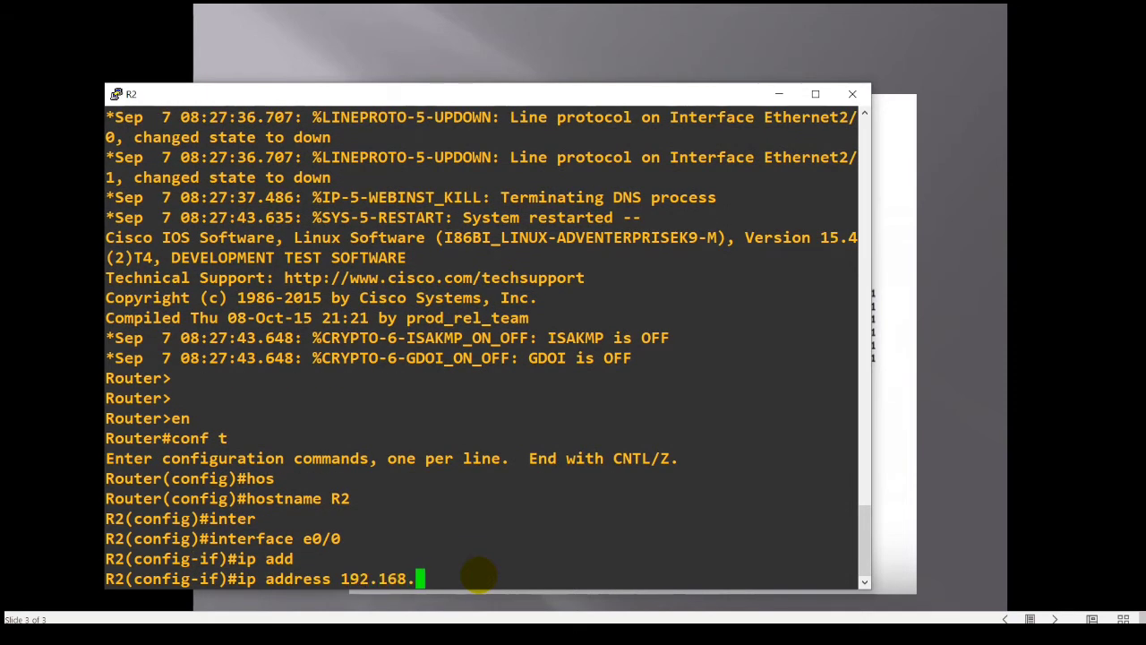
text(2.1 255.255.255.0)
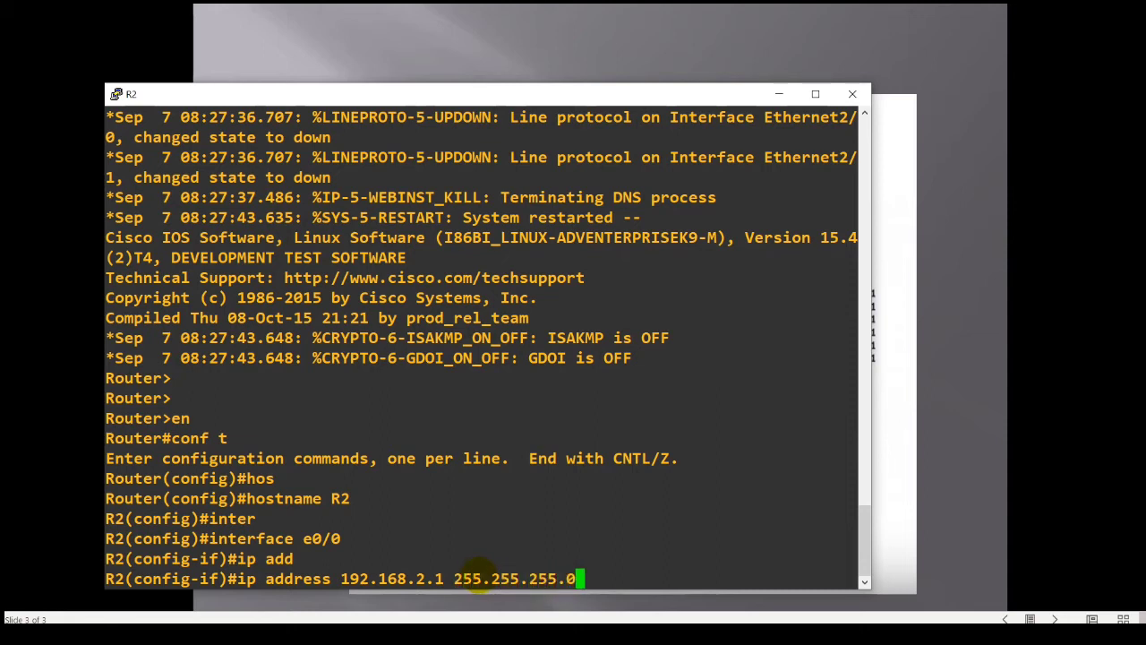
key(Return)
Enable R2's interface e0/0 with no shutdown, and save the router's configuration with wr from privileged mode.
text(nonshu)
key(Tab)
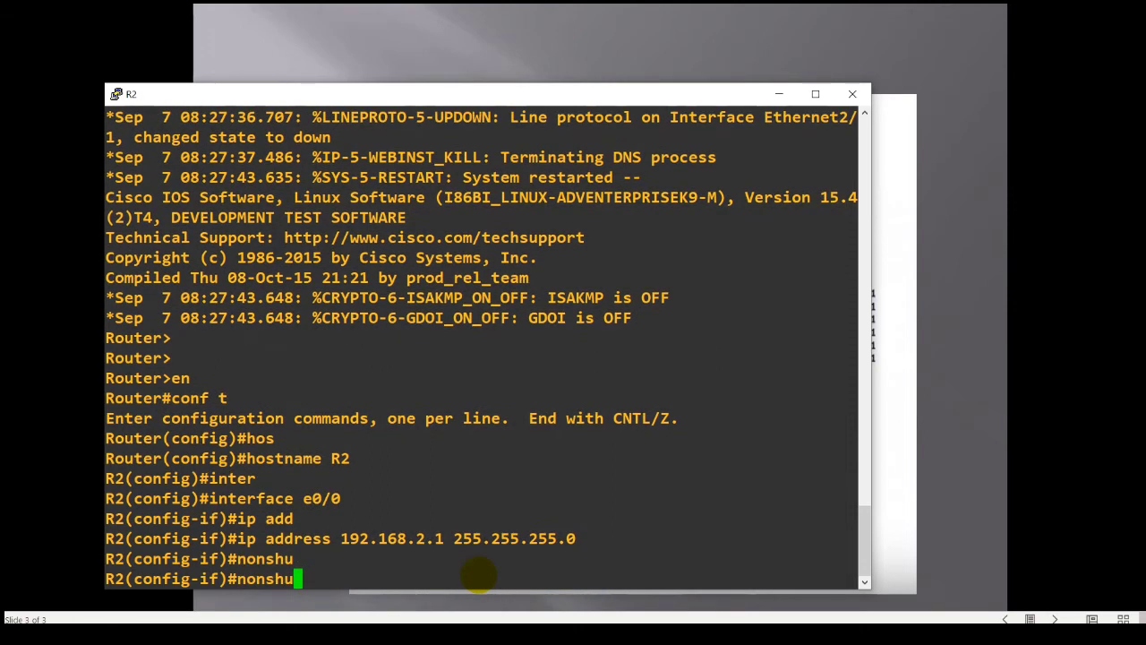
key(BackSpace)
key(BackSpace)
key(BackSpace)
key(BackSpace)
text(sh)
key(Tab)
key(Return)
text(end)
key(Return)
text(wr)
key(Return)
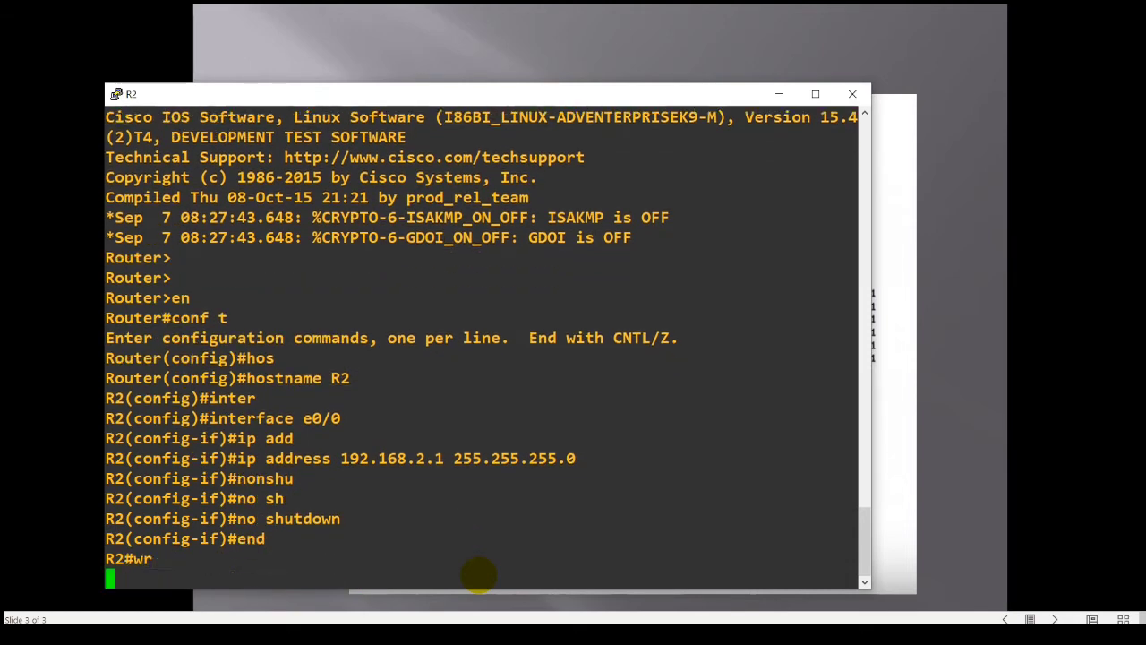
Switch to the R3 console and enter configuration of interface e0/0.
key(alt+Tab)
key(alt+Tab)
key(alt+Tab)
key(alt+Tab)
key(alt+Tab)
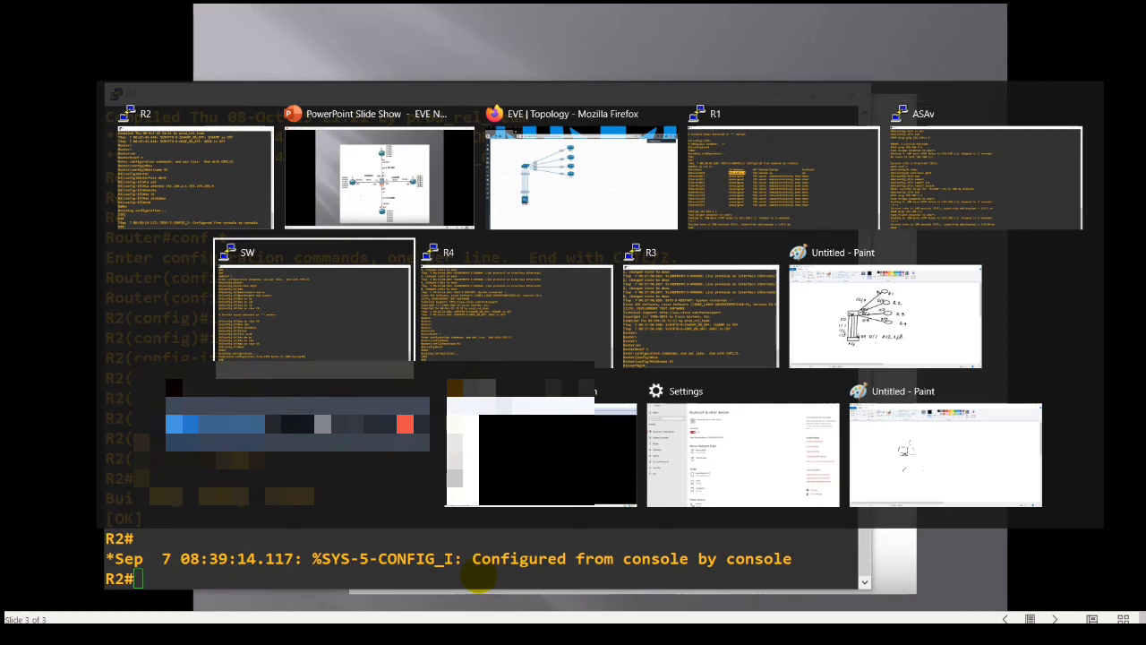
key(alt+Tab)
key(alt+Tab)
key(Return)
key(Return)
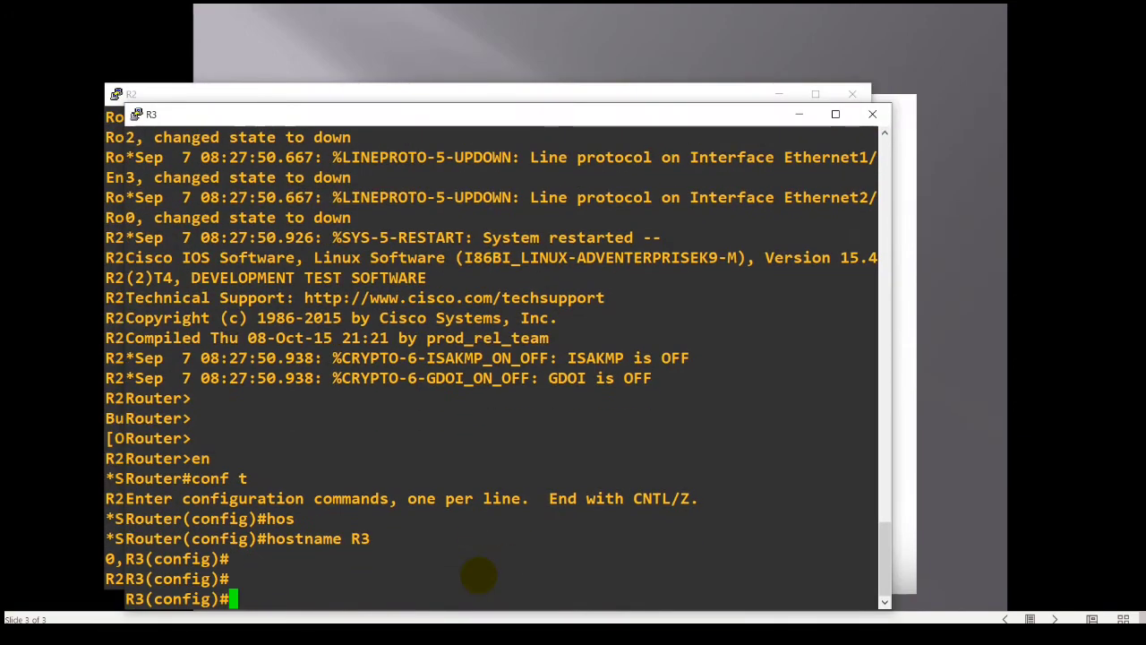
text(inter)
key(Tab)
text(e)
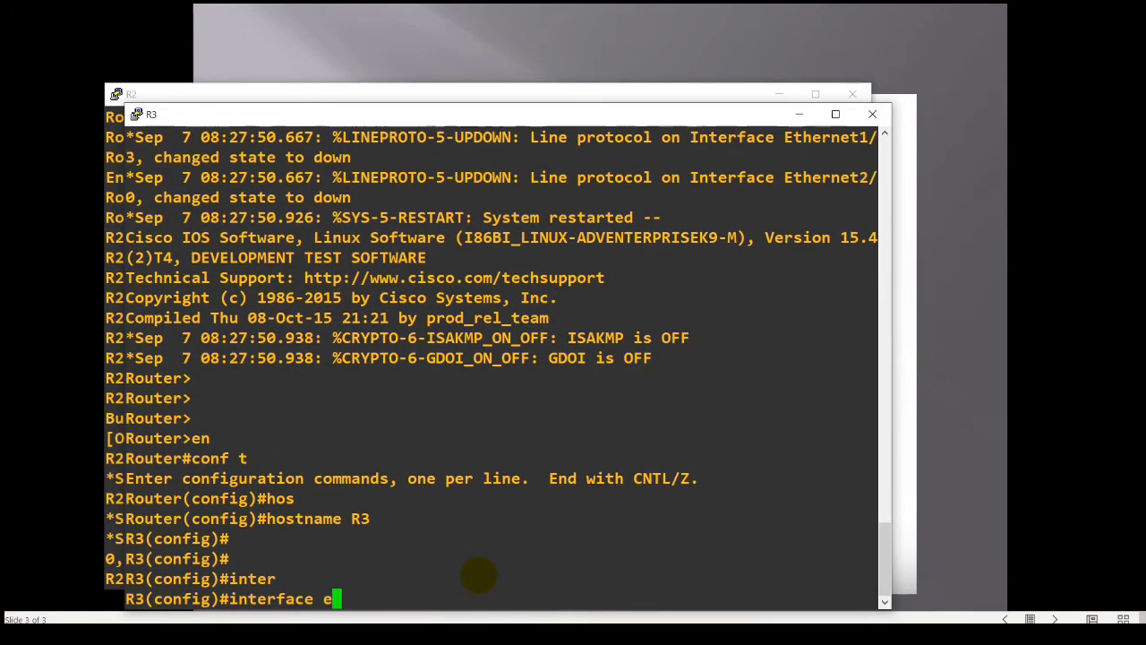
text(0/0/)
key(Return)
Assign IP address 192.168.3.1 with mask 255.255.255.0 to R3's interface e0/0.
text(ip add)
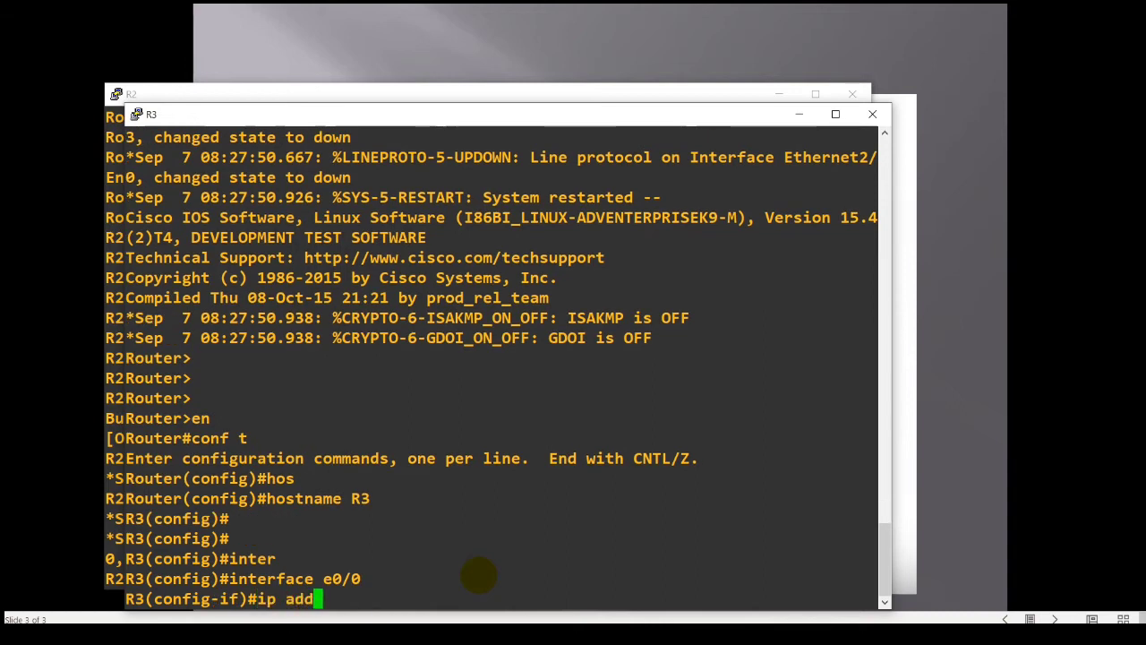
key(Tab)
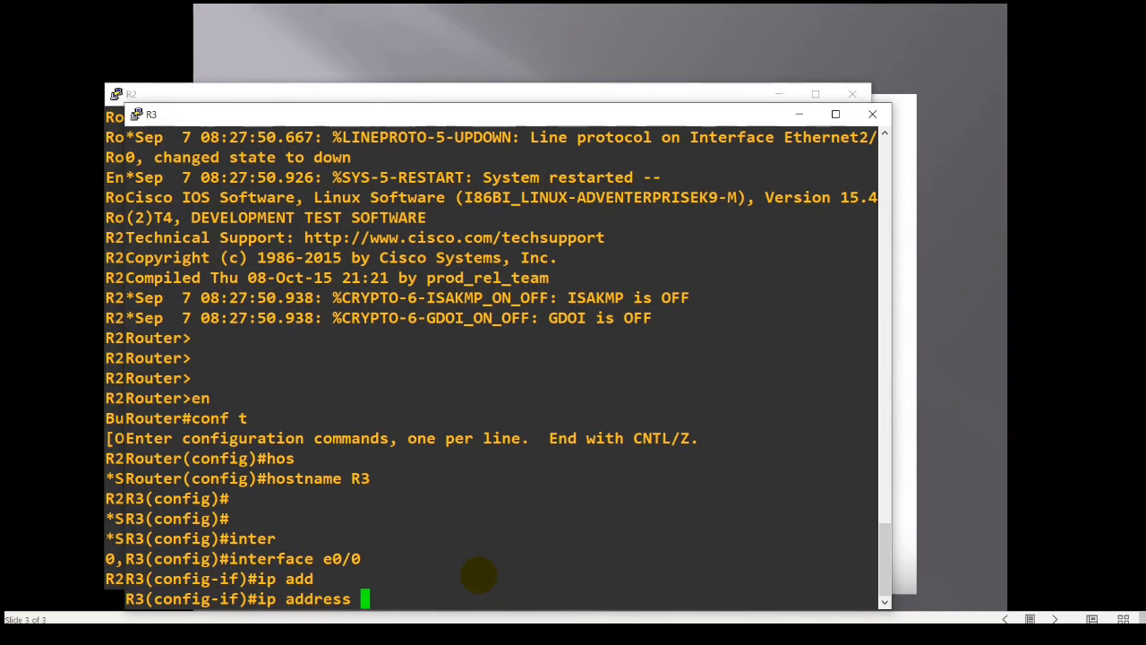
text(192.168.3)
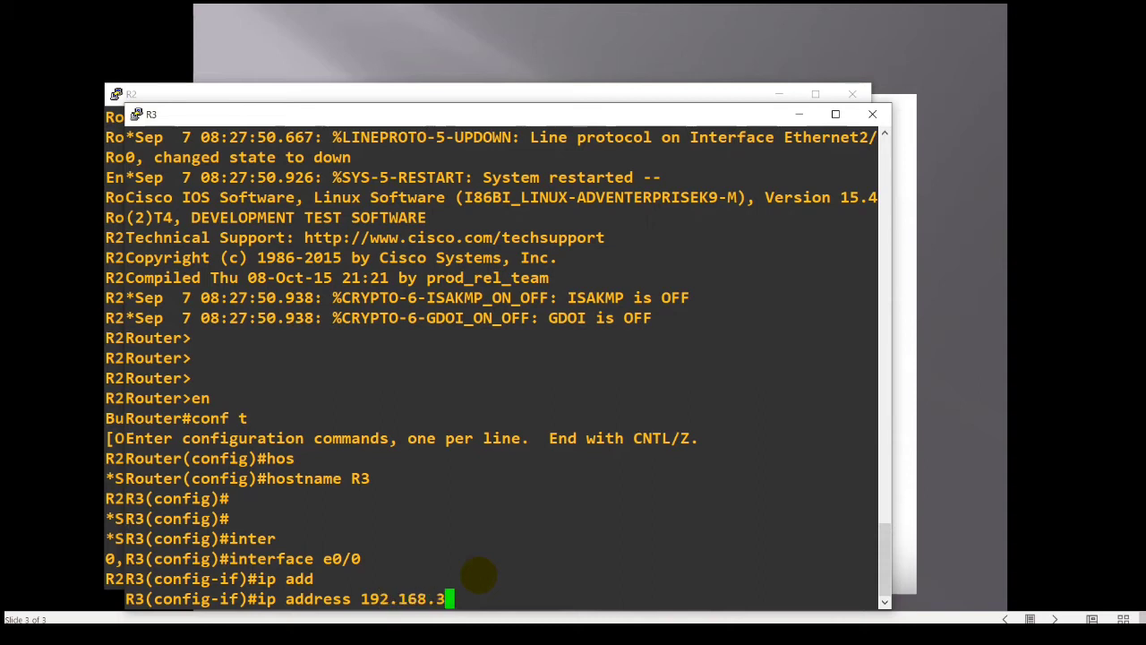
text(.1 255.255.255.0)
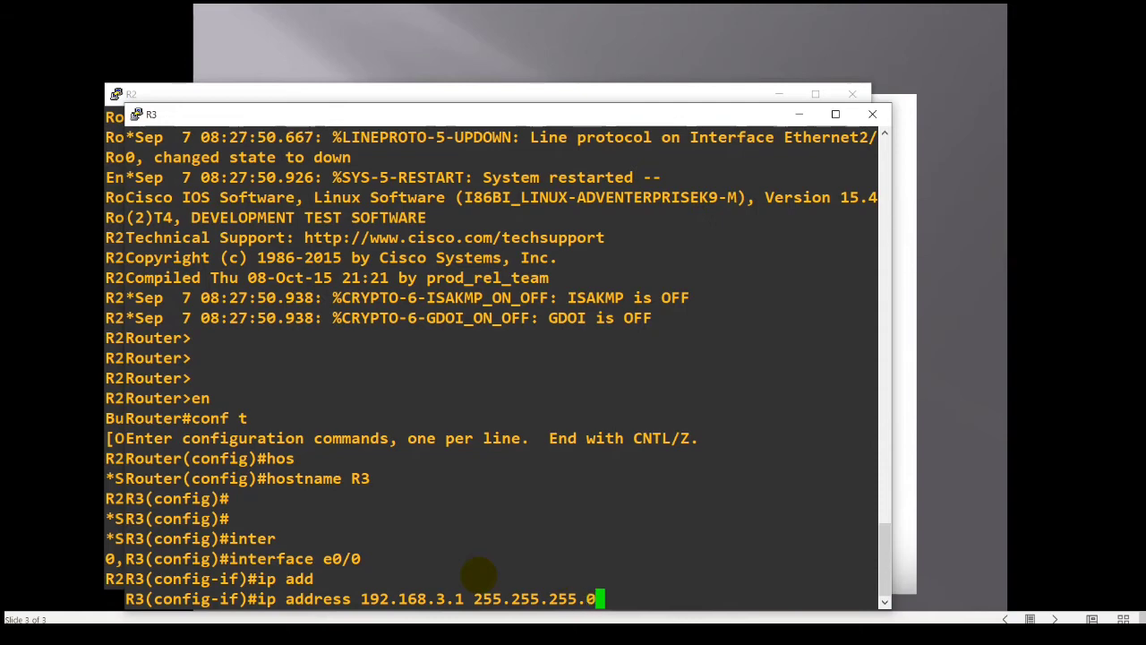
key(Return)
Enable R3's interface e0/0 with no shutdown, and save the router's configuration with wr from privileged mode.
text(no shu)
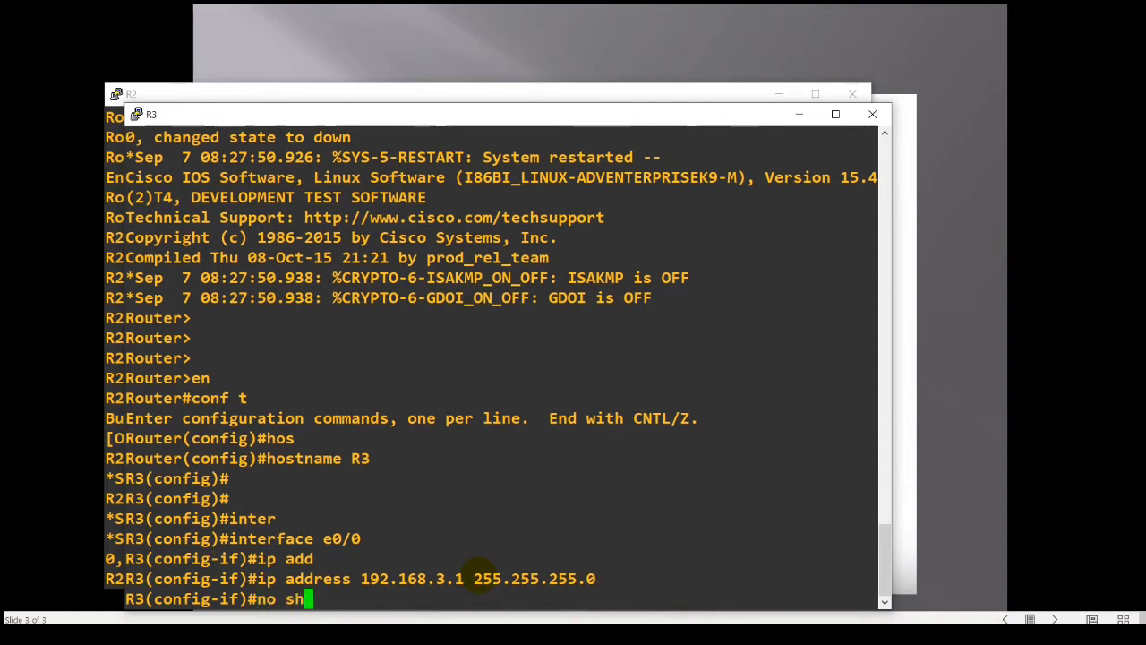
key(Tab)
key(Return)
text(end)
key(Return)
text(wr)
key(Return)
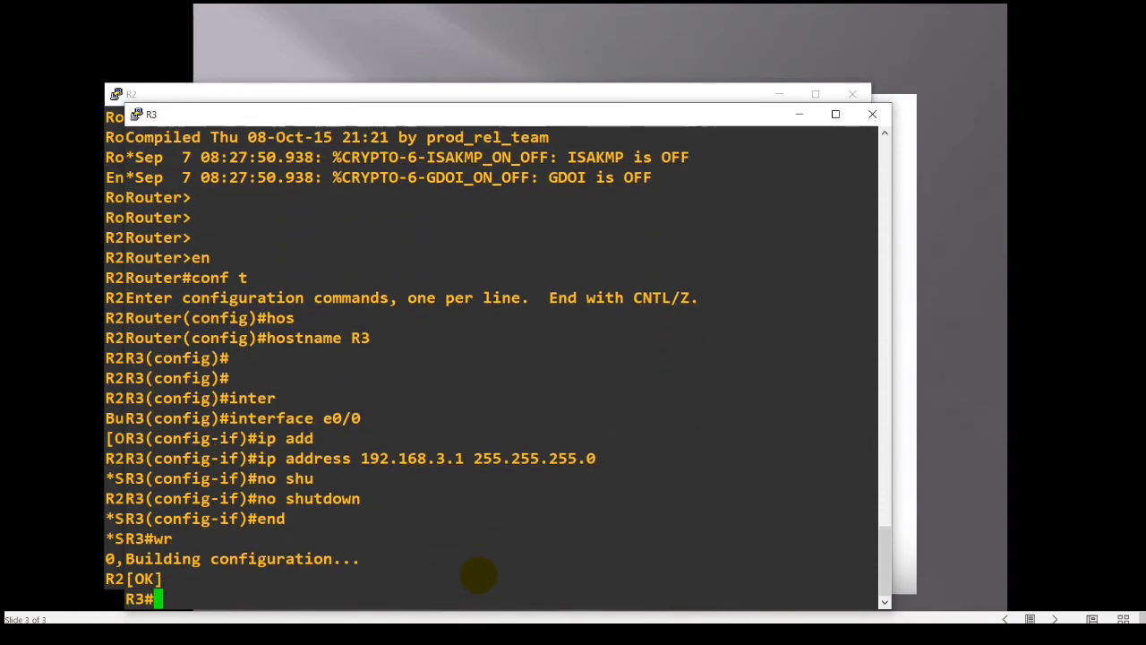
Switch from the R3 console to the R4 console at its privileged prompt.
key(alt+Tab)
key(alt+Tab)
key(alt+Tab)
key(alt+Tab)
key(alt+Tab)
key(alt+Tab)
key(alt+Tab)
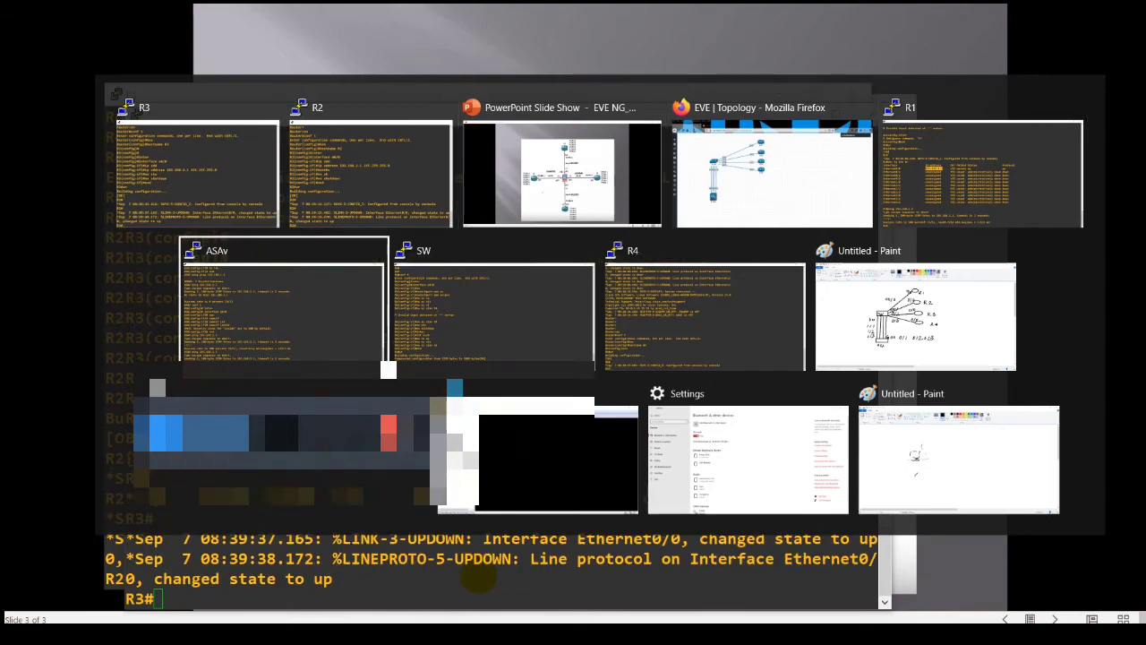
key(Return)
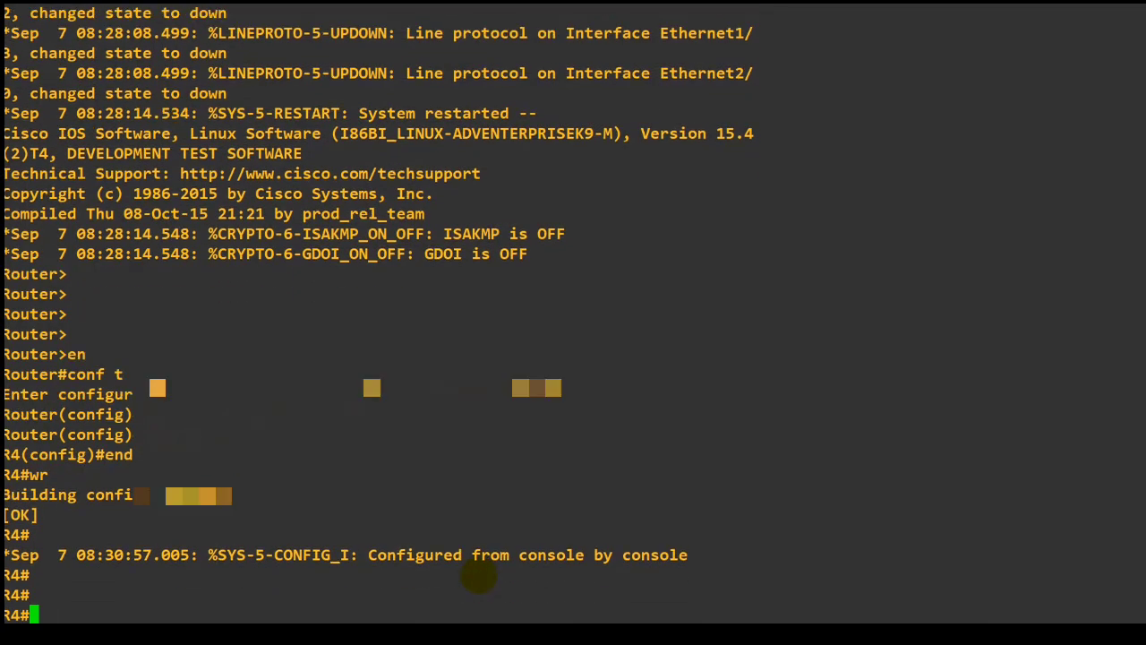
Enter global configuration mode on R4 and open configuration of interface e0/0.
text(conf t)
key(Return)
text(inter)
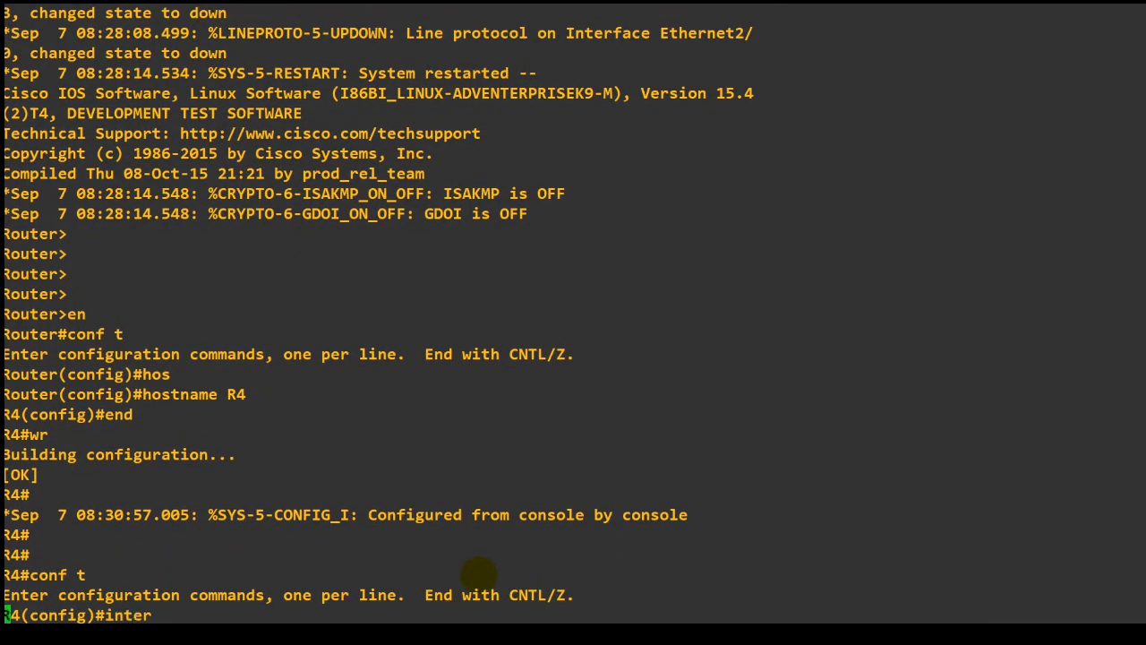
key(Tab)
text(e0/0)
key(Return)
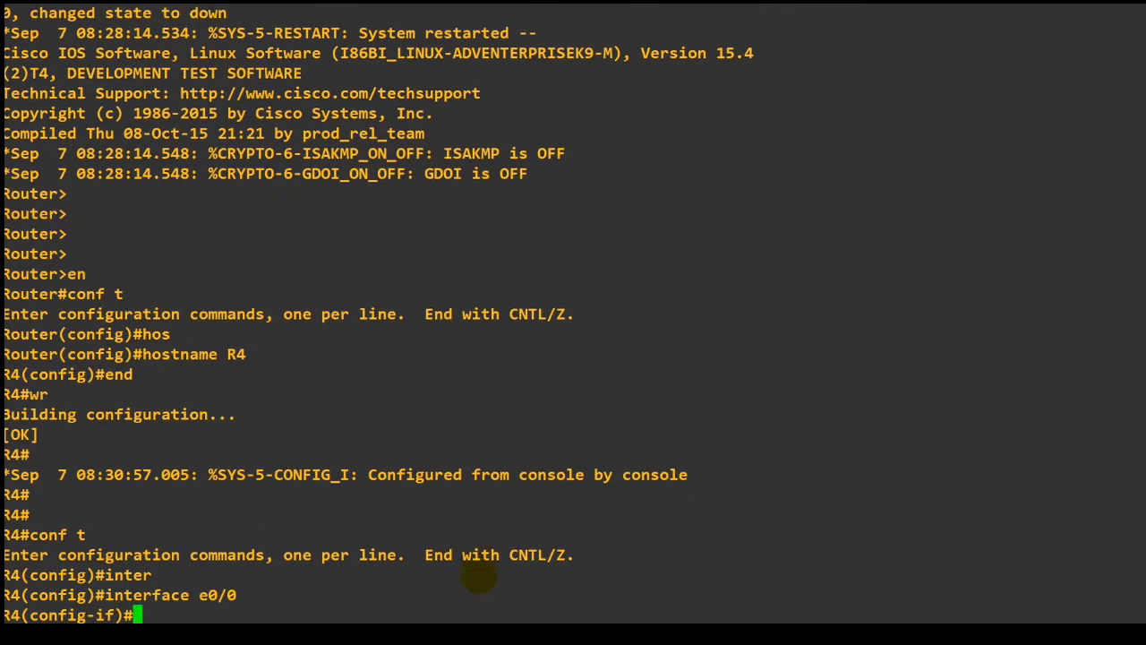
Assign IP address 192.168.4.1 with mask 255.255.255.0 to R4's interface e0/0.
text(ip add)
key(Tab)
text(192.16)
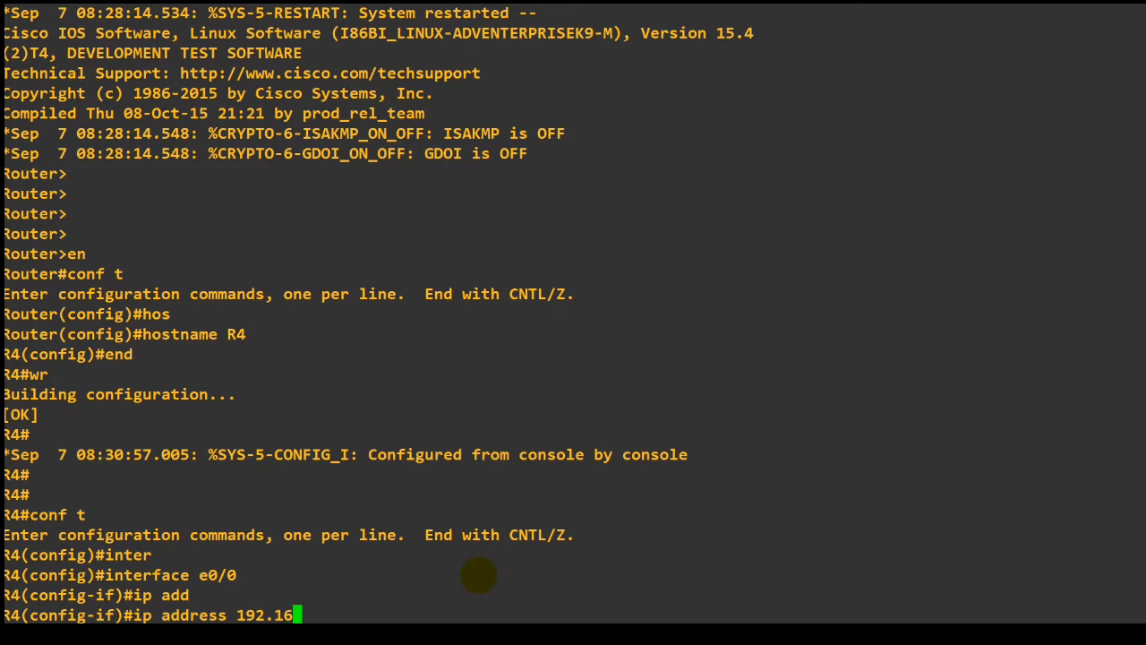
text(8.4.1 255.255.2)
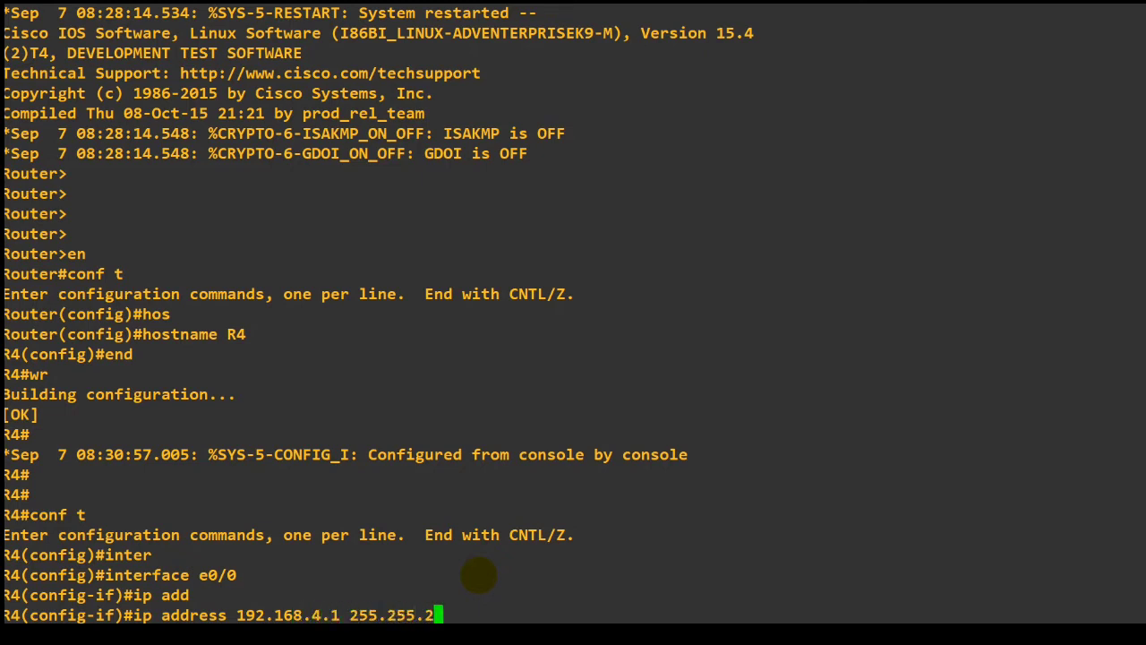
text(55.255.0)
key(Return)
Enable R4's interface e0/0 with no shutdown, and save the router's configuration with wr from privileged mode.
text(no shu)
key(Tab)
key(Return)
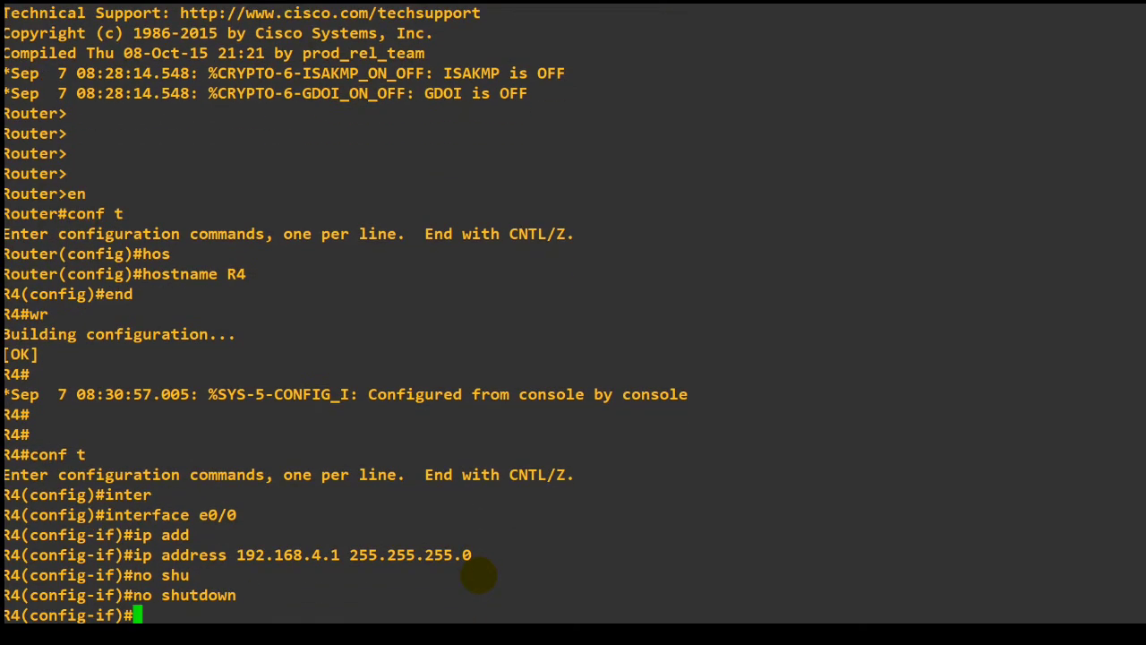
text(end)
key(Return)
text(wr)
key(Return)
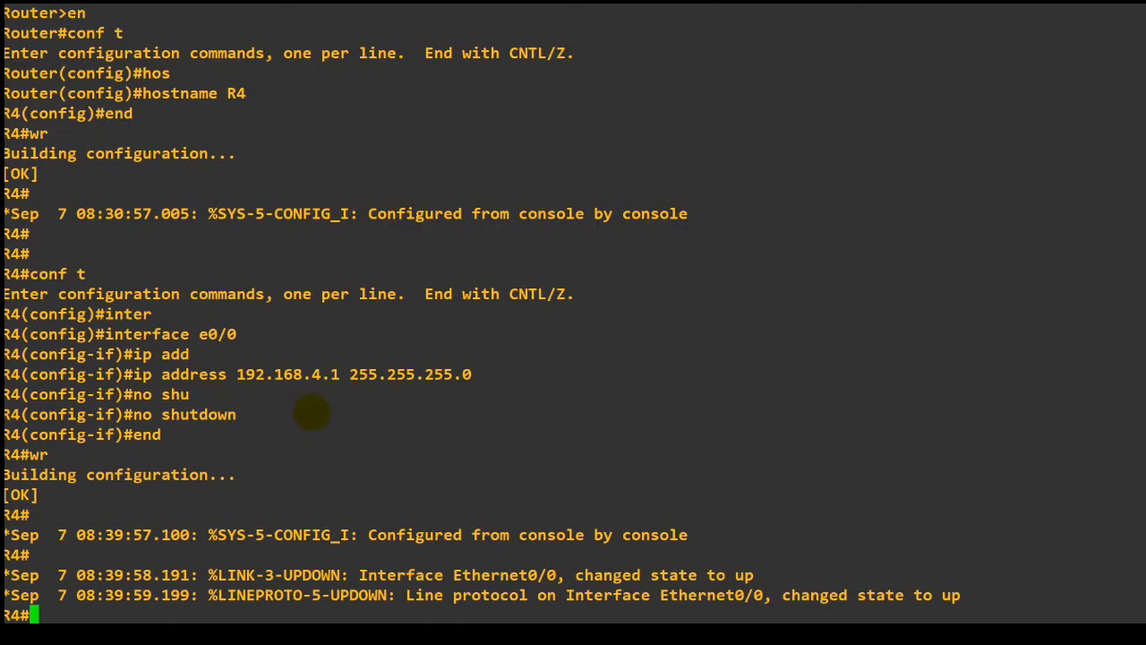
Try to enter configuration of interface g0/1 from the R3 console, checking the port on the topology slide.
key(alt+Tab)
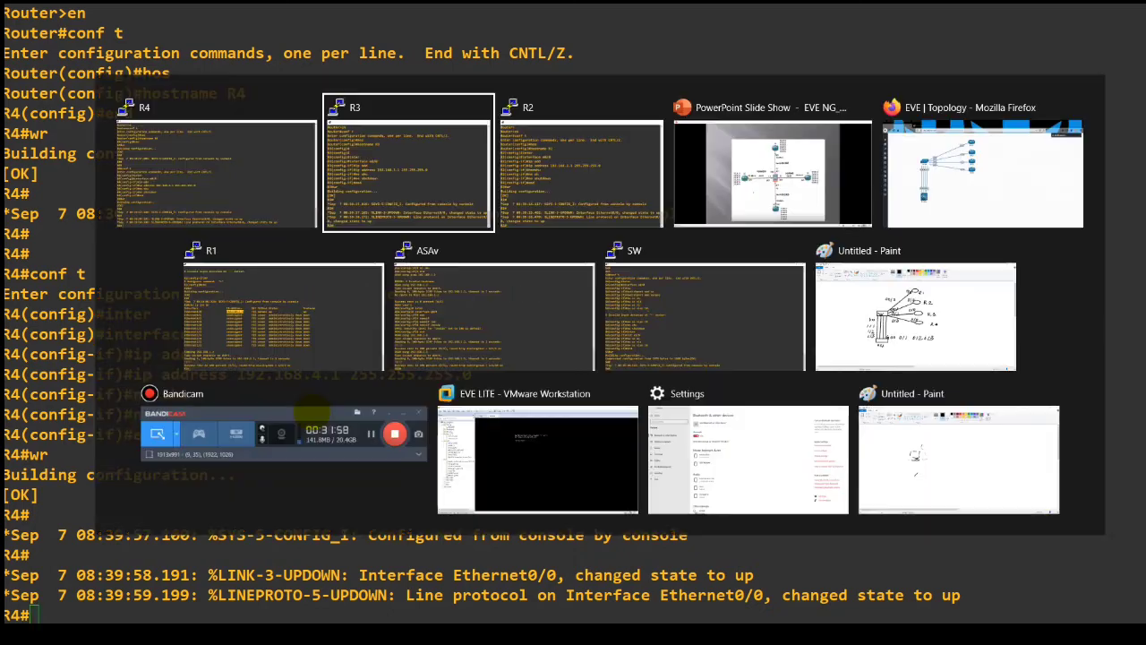
key(alt+Tab)
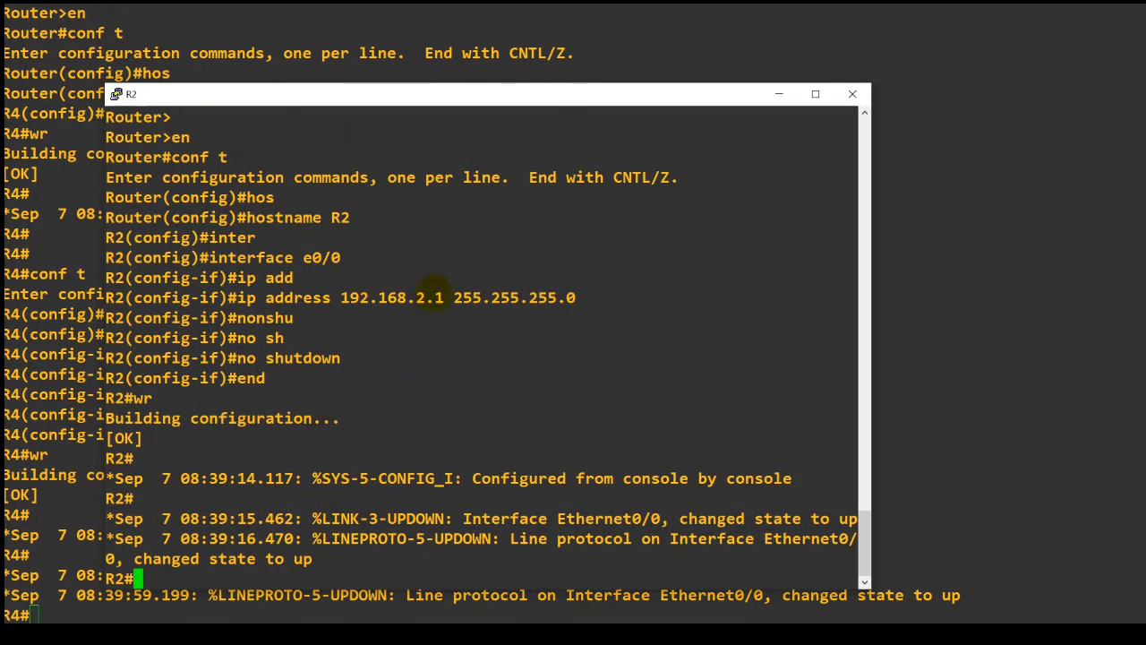
key(alt+Tab)
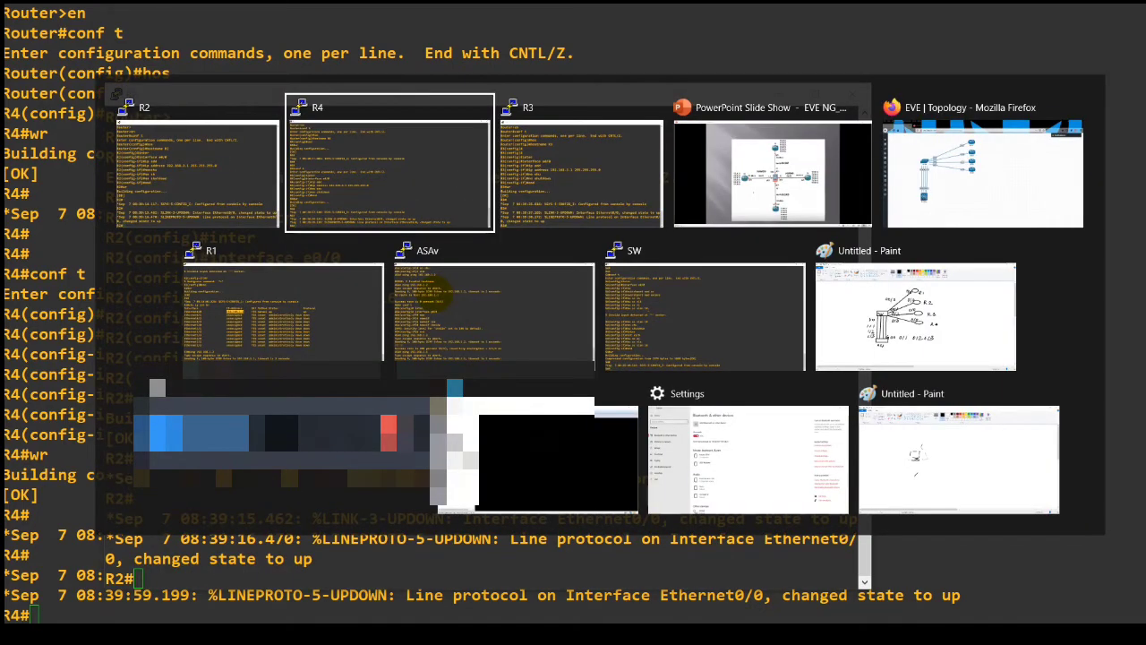
key(alt+Tab)
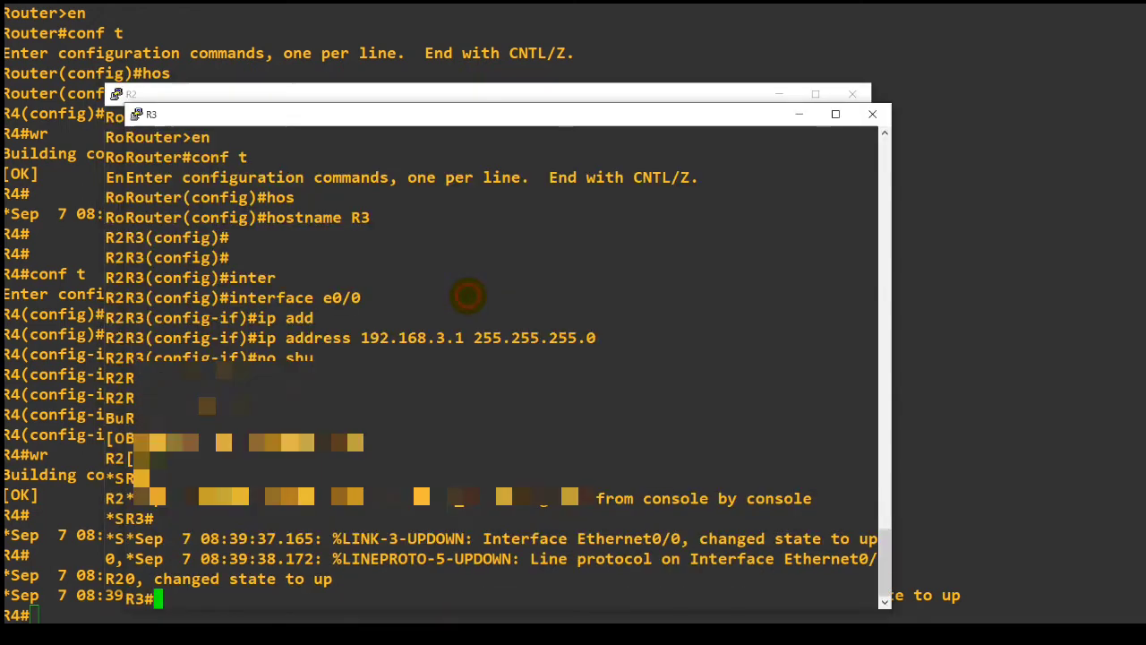
key(Return)
text(conf t)
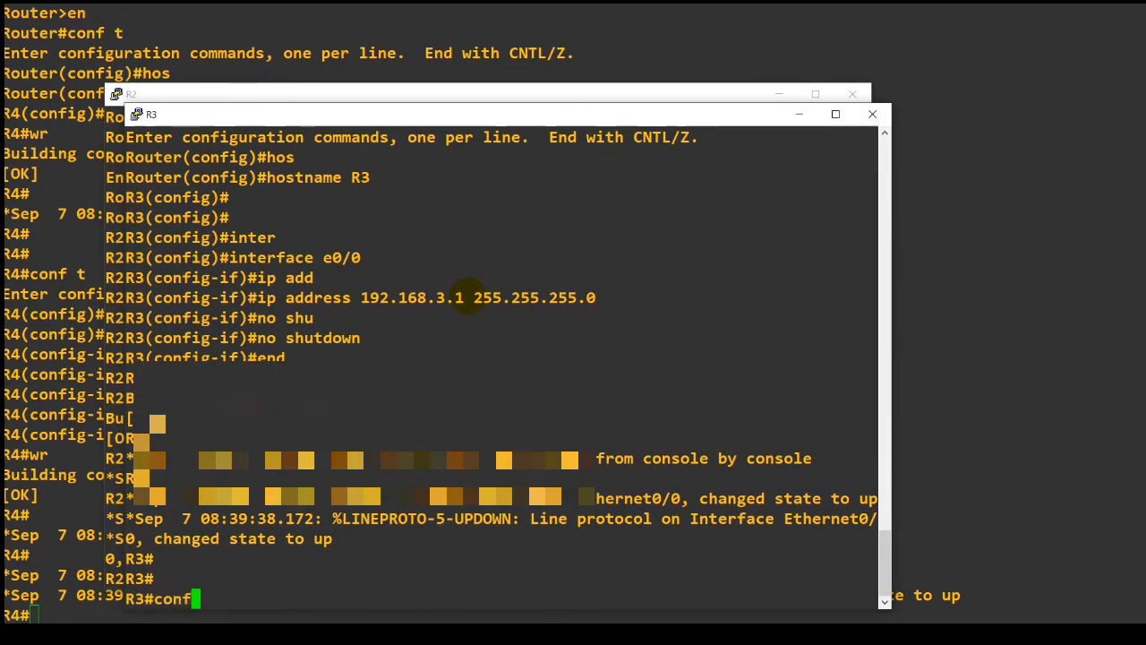
key(Return)
text(inter)
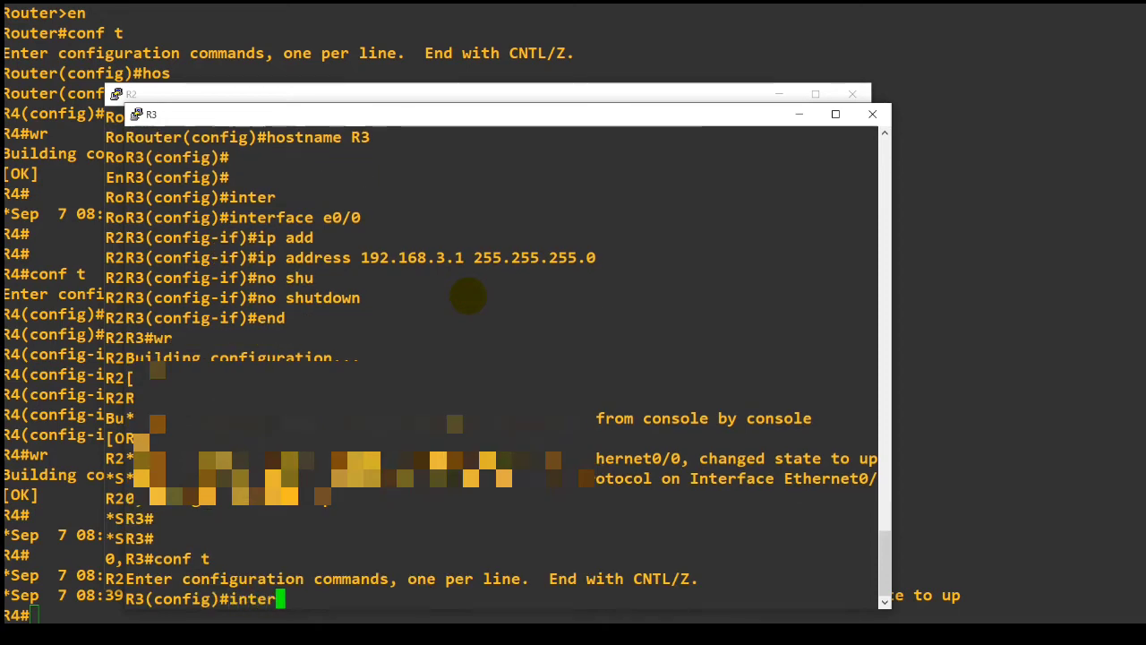
key(Tab)
key(alt+Tab)
key(alt+Tab)
key(alt+Tab)
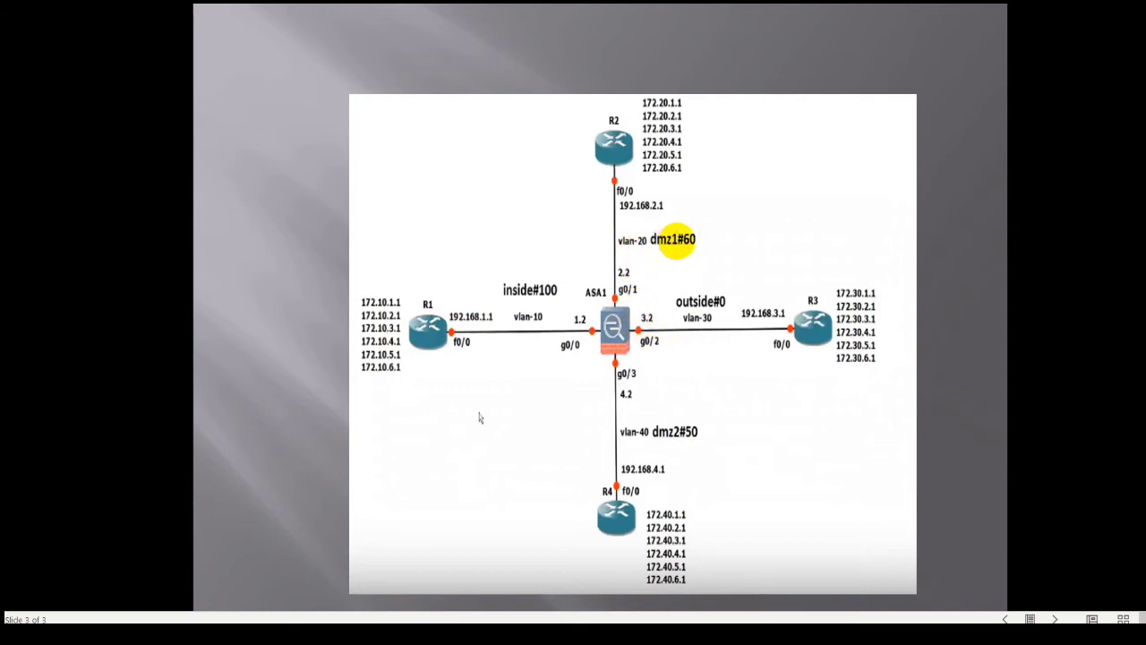
key(alt+Tab)
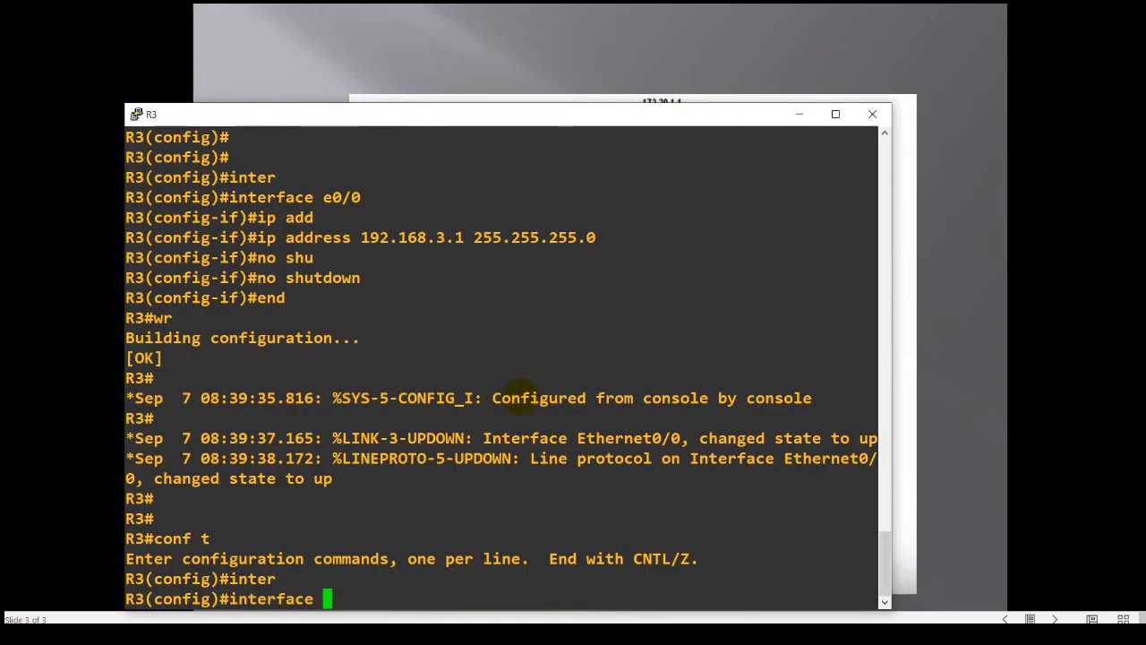
text(g0/1)
key(Return)
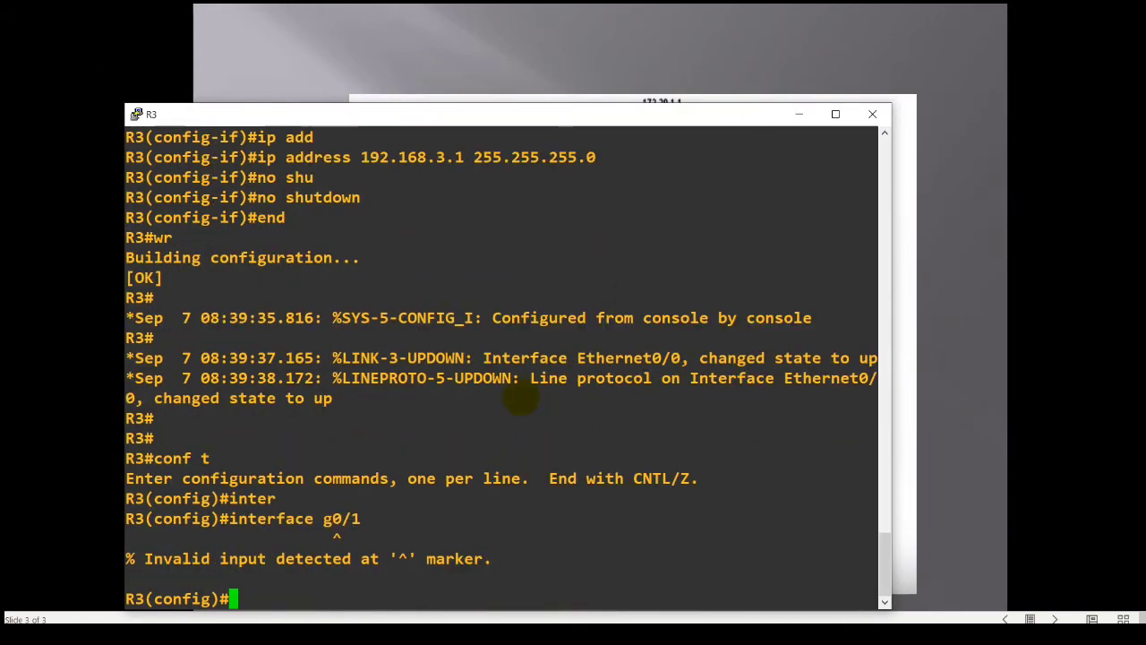
Switch to the ASAv console and enter configuration of interface g0/1.
key(alt+Tab)
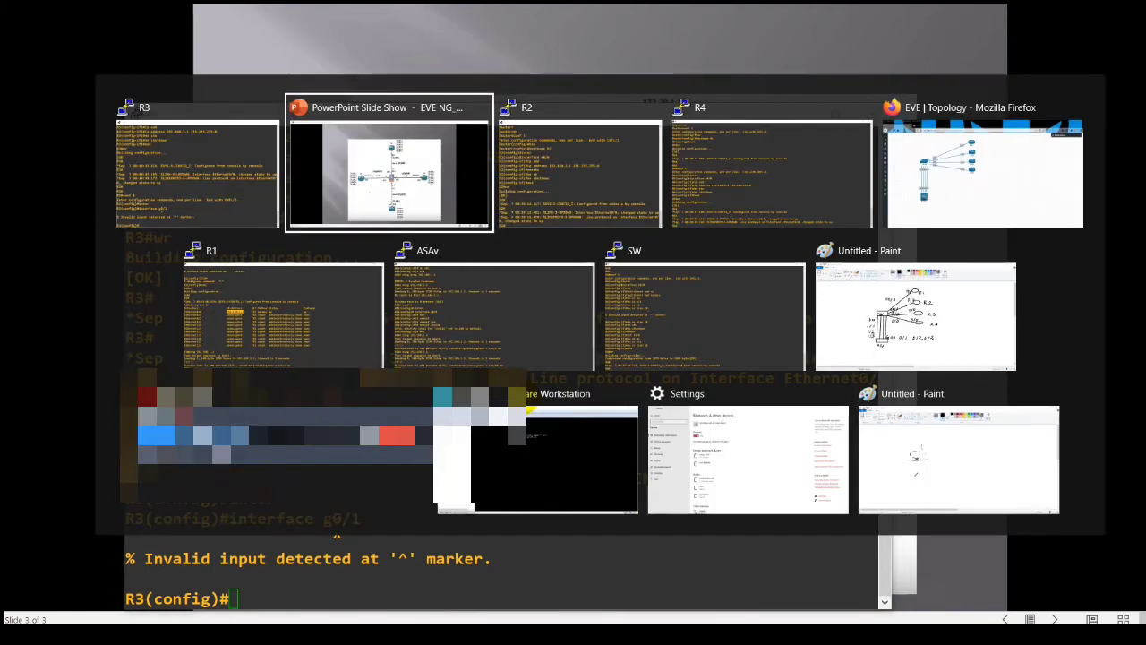
key(alt+Down)
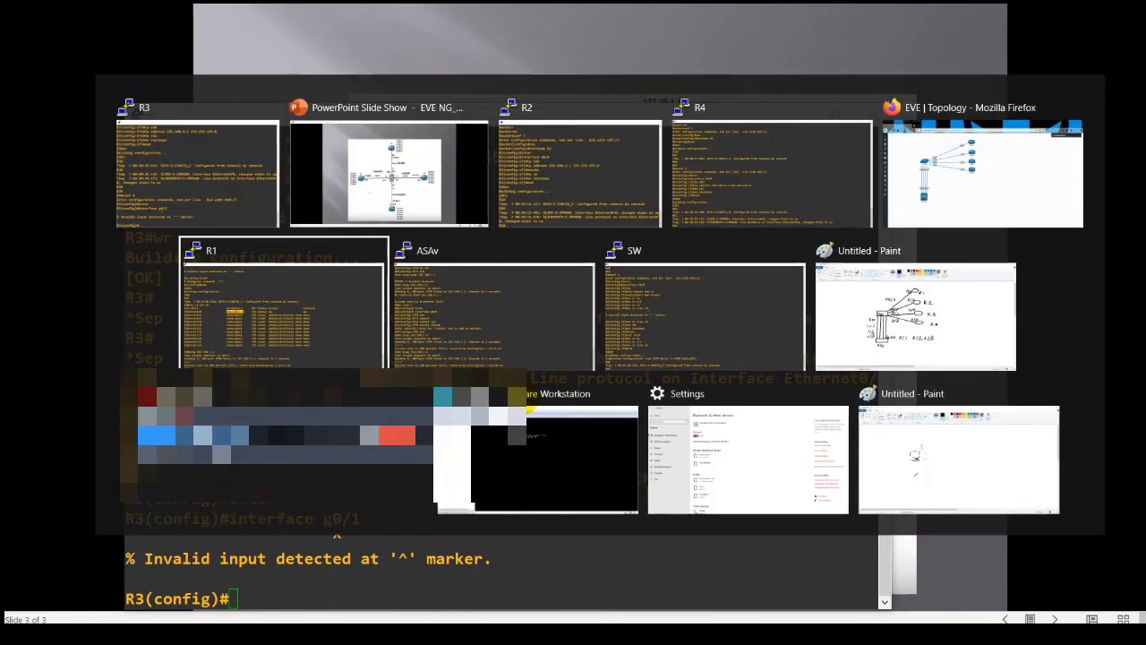
key(alt+Right)
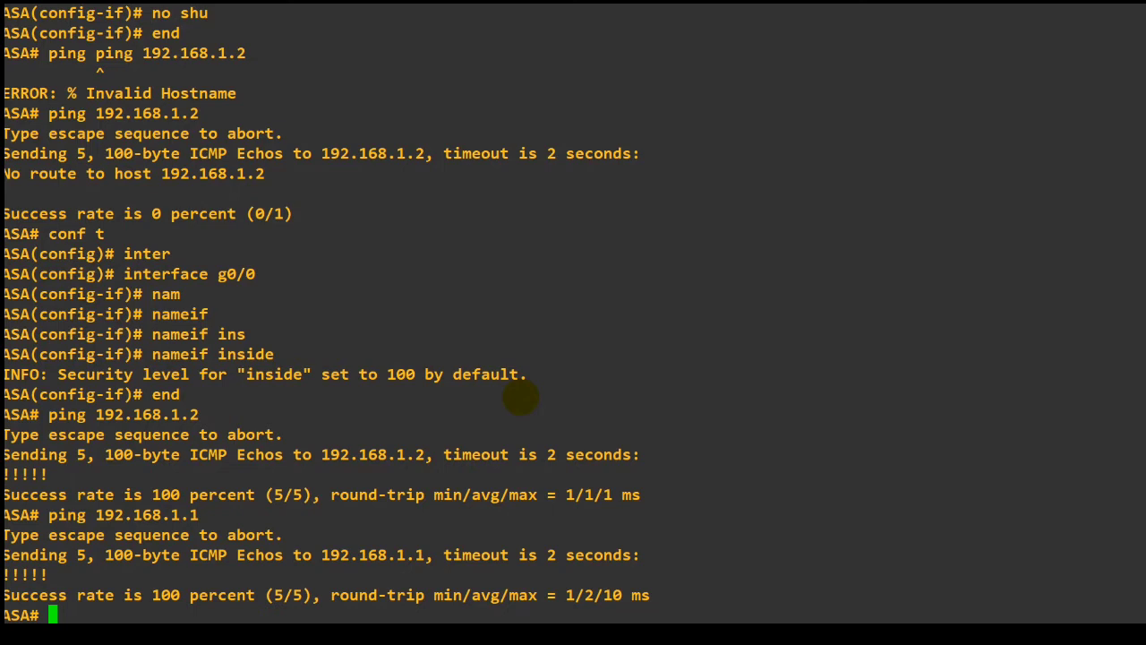
text(conf t)
key(Return)
text(inte)
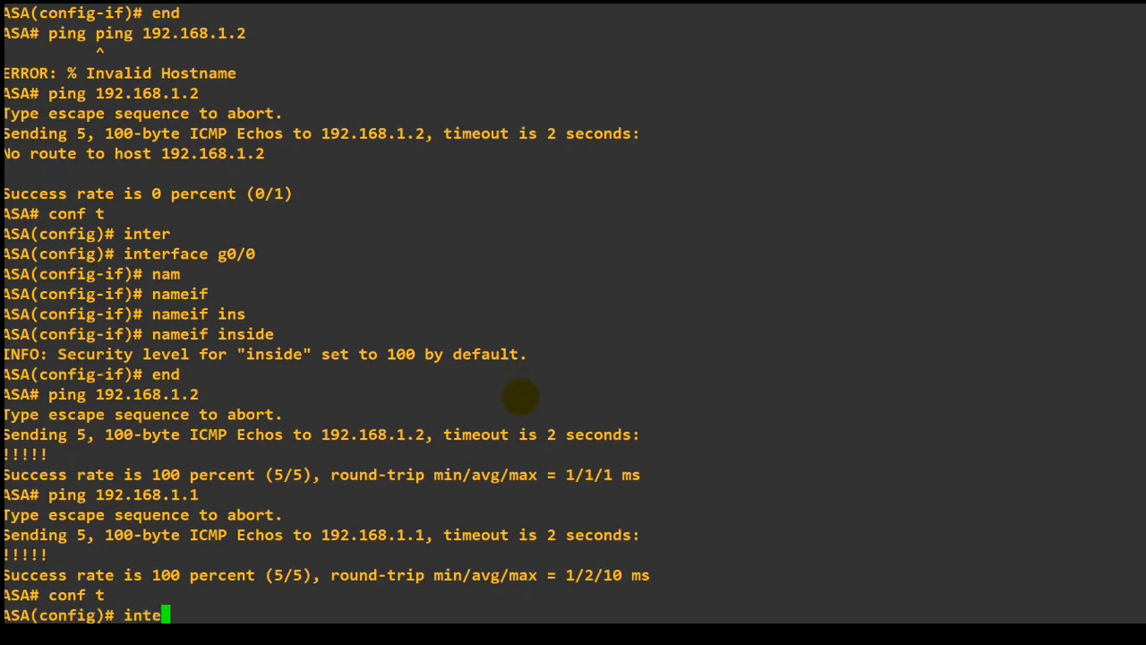
text(r)
key(Tab)
text(g0/1)
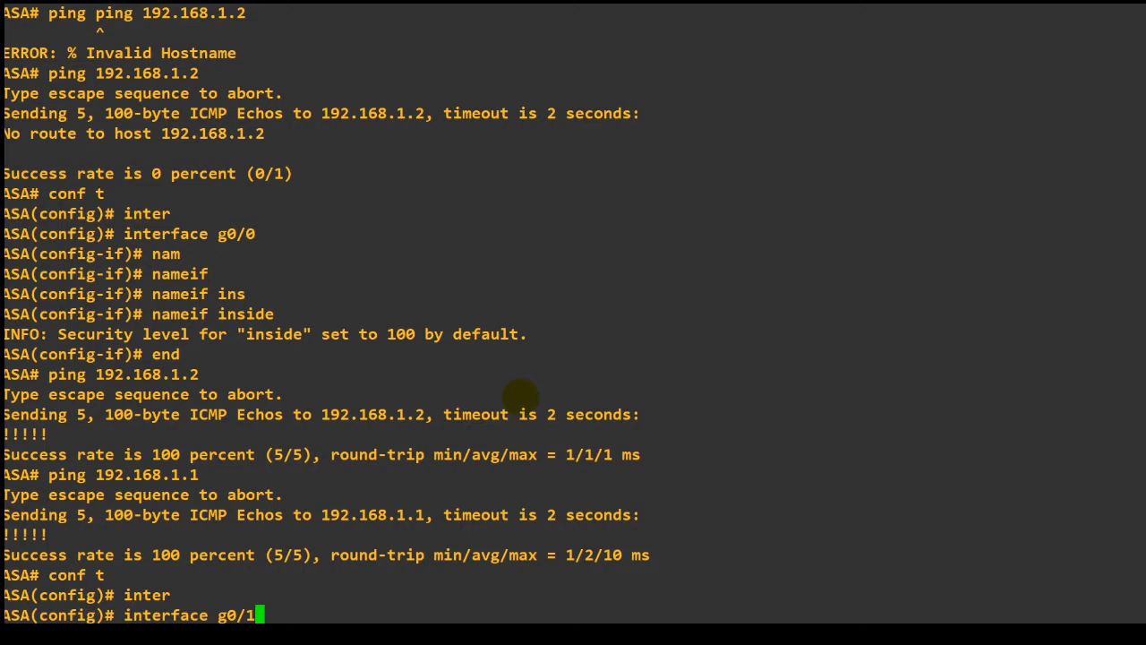
key(Return)
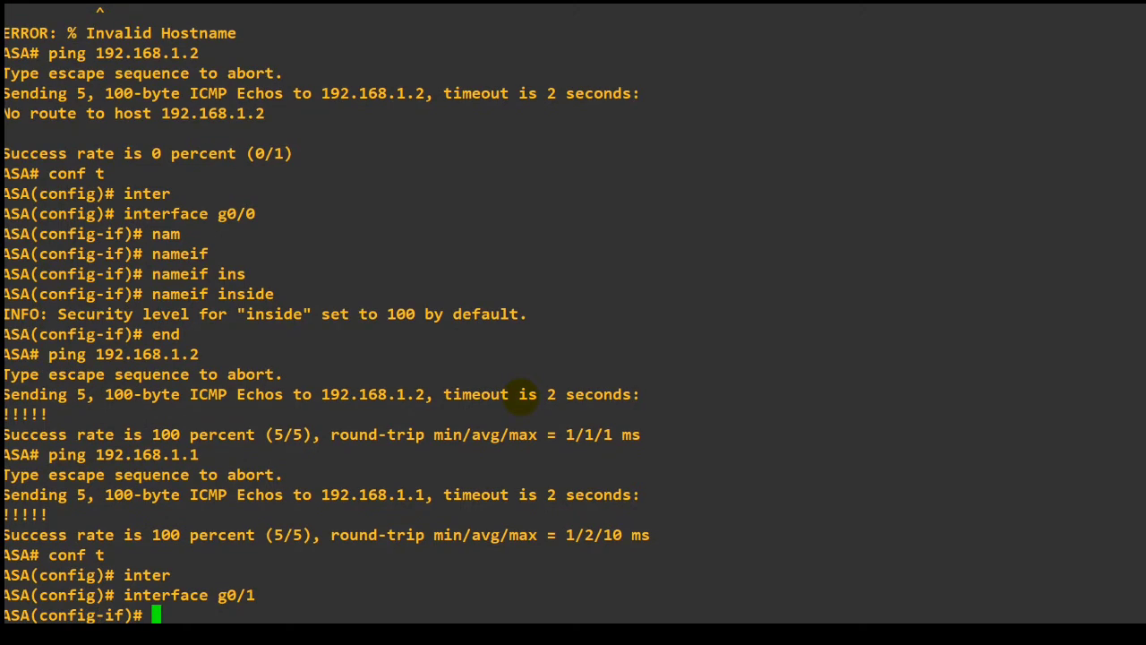
Assign IP address 192.168.2.2 with mask 255.255.255.0 to the ASA's interface g0/1.
text(ip add)
key(Tab)
text(19)
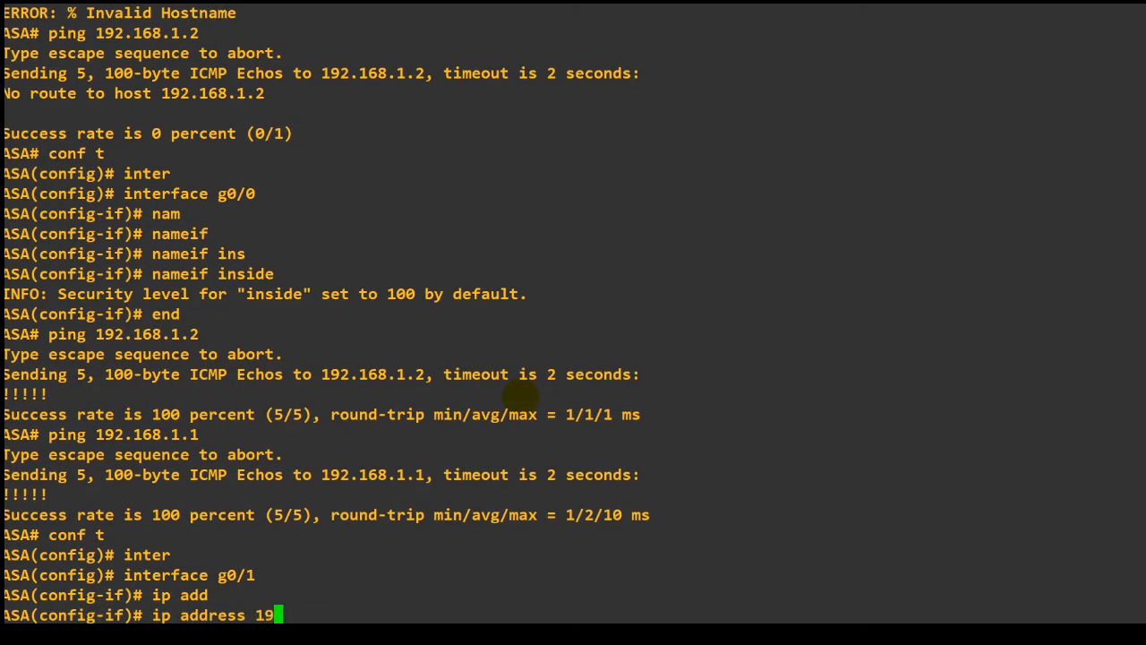
text(2.168.2.2 255)
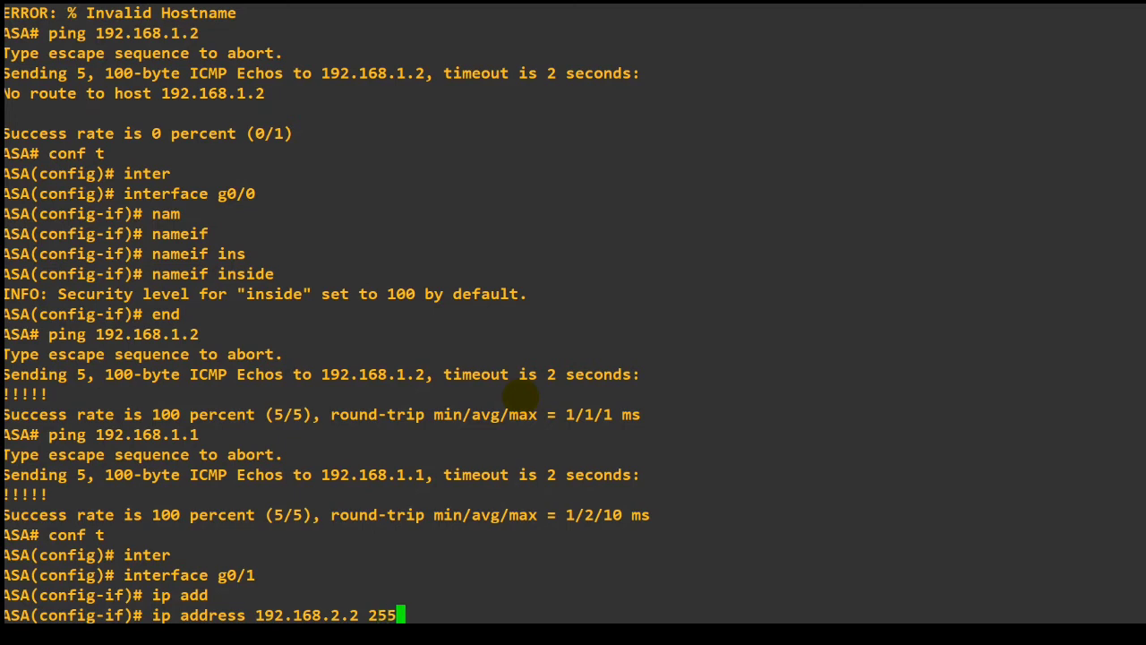
text(.255.55.5)
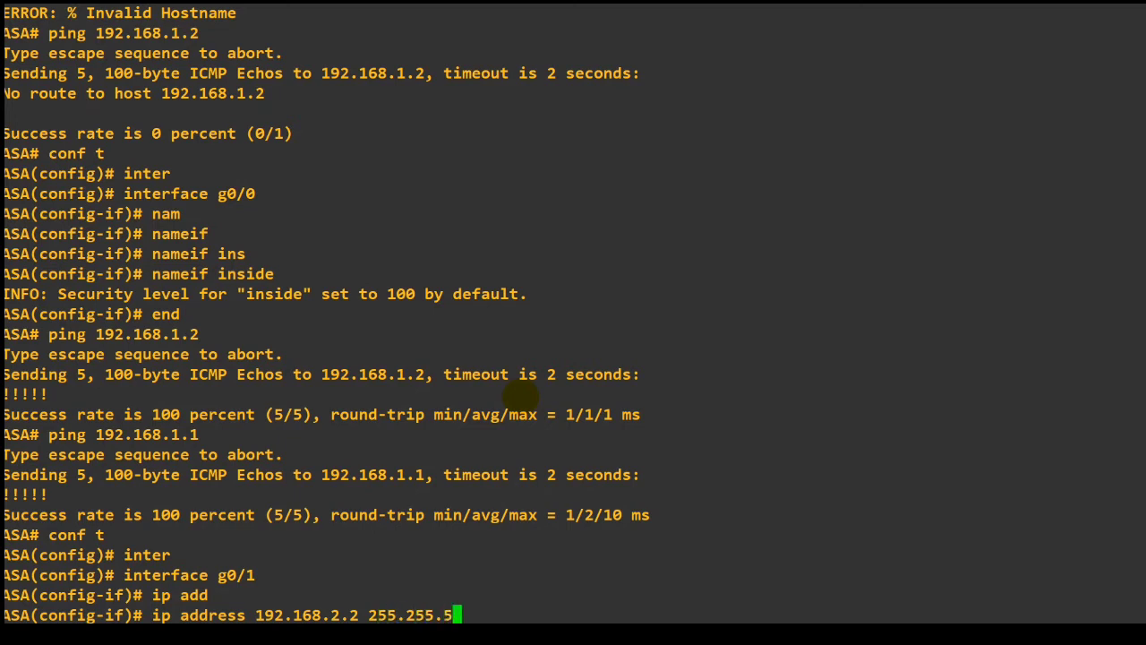
key(BackSpace)
key(BackSpace)
text(255.0)
key(Return)
Enable the ASA's interface g0/1 by removing its shutdown state.
text(no s)
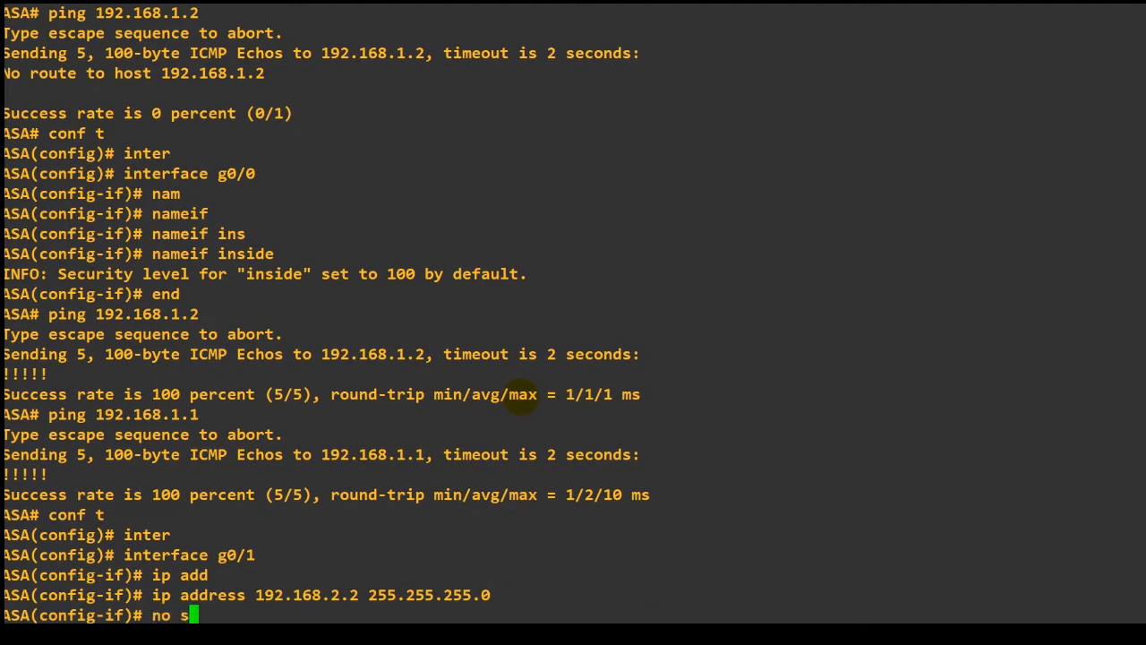
text(hu)
key(Tab)
key(Return)
Check the zone name on the topology slide and name the ASA's interface g0/1 dmz1 with nameif.
key(alt+Tab)
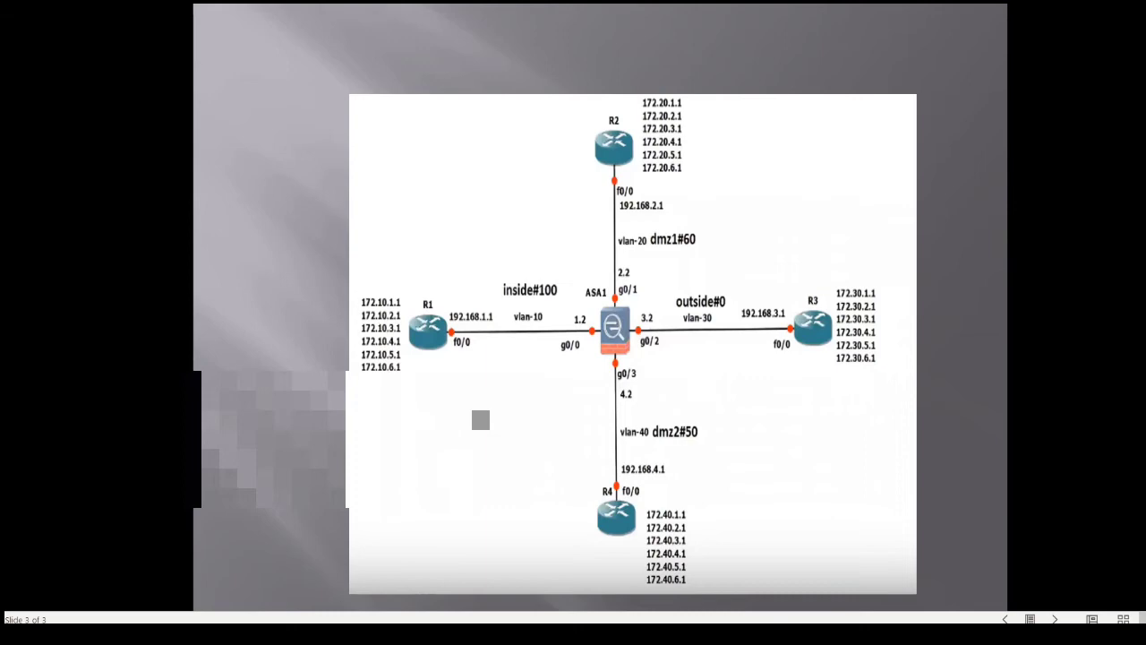
key(alt+Tab)
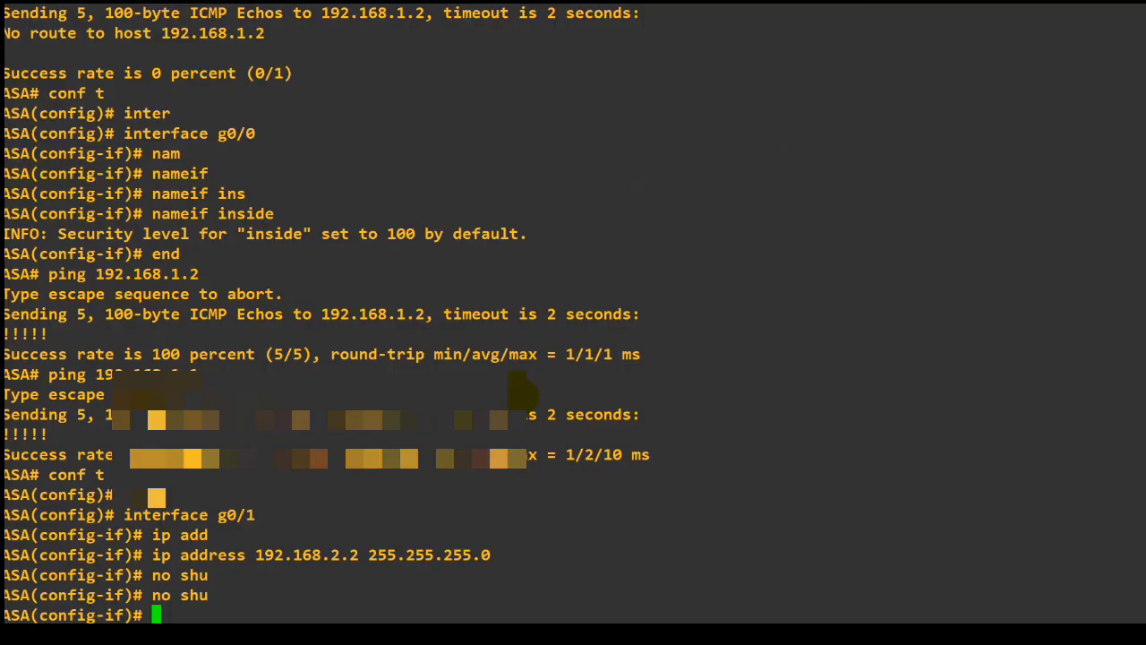
text(nam)
key(Tab)
text(i)
key(Tab)
key(alt+Tab)
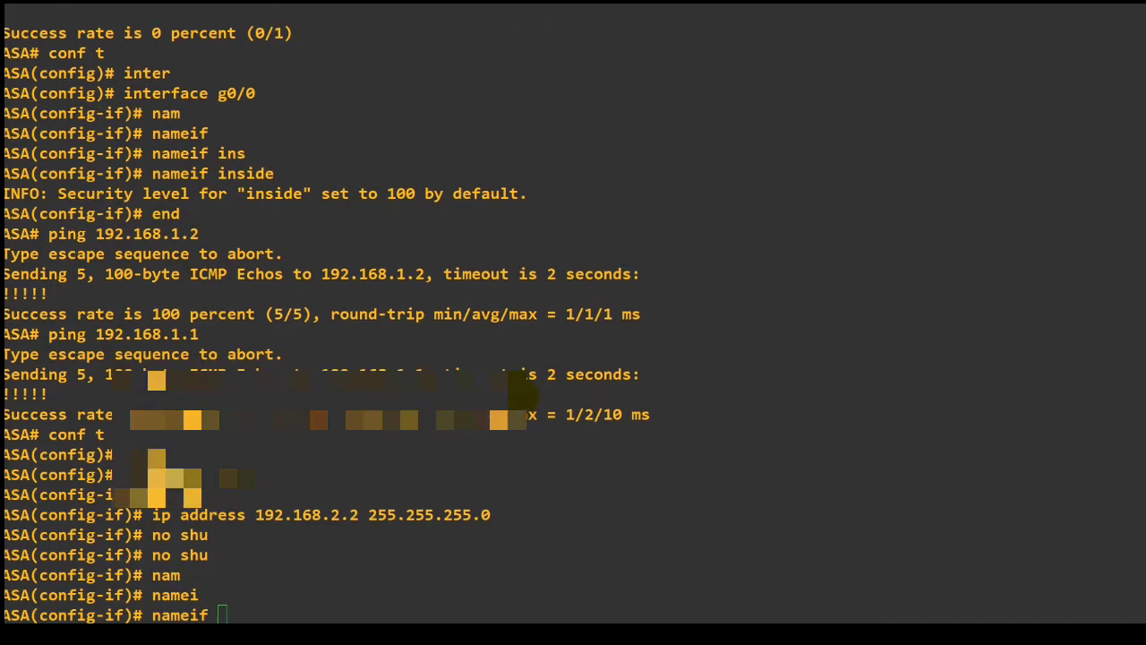
key(alt+Tab)
text(dmz1)
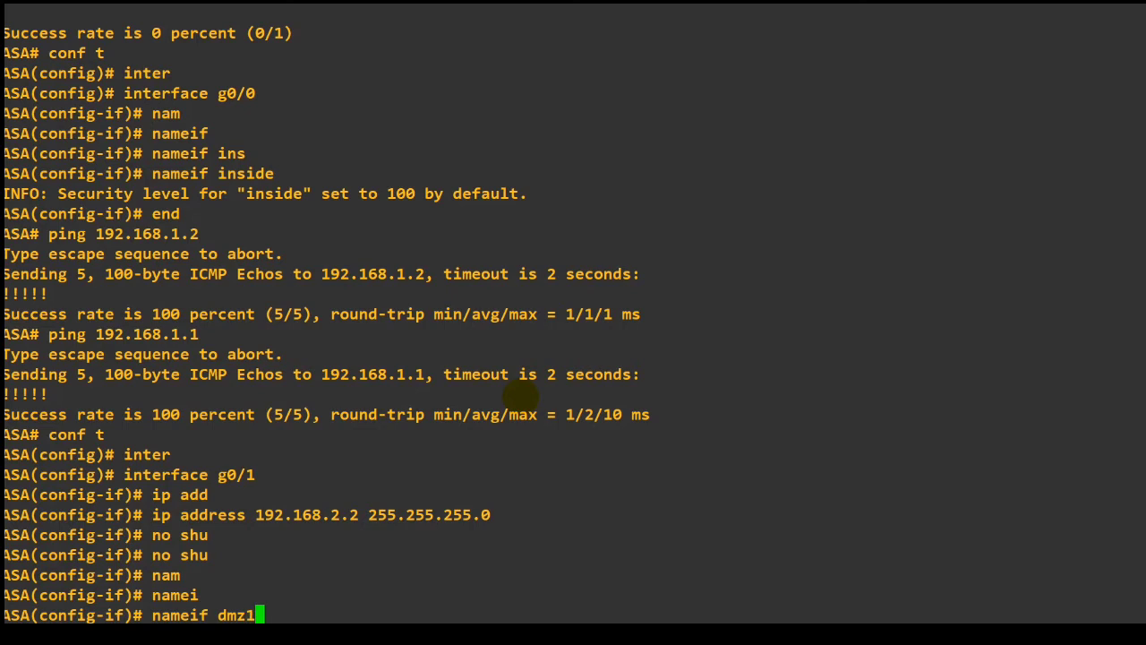
key(Return)
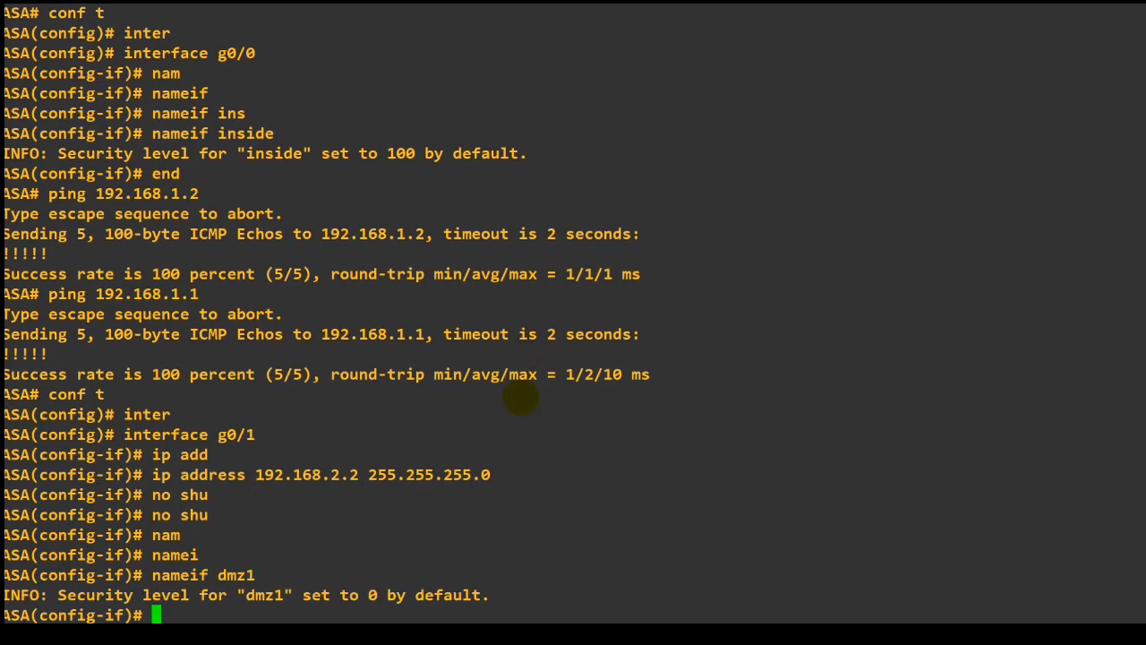